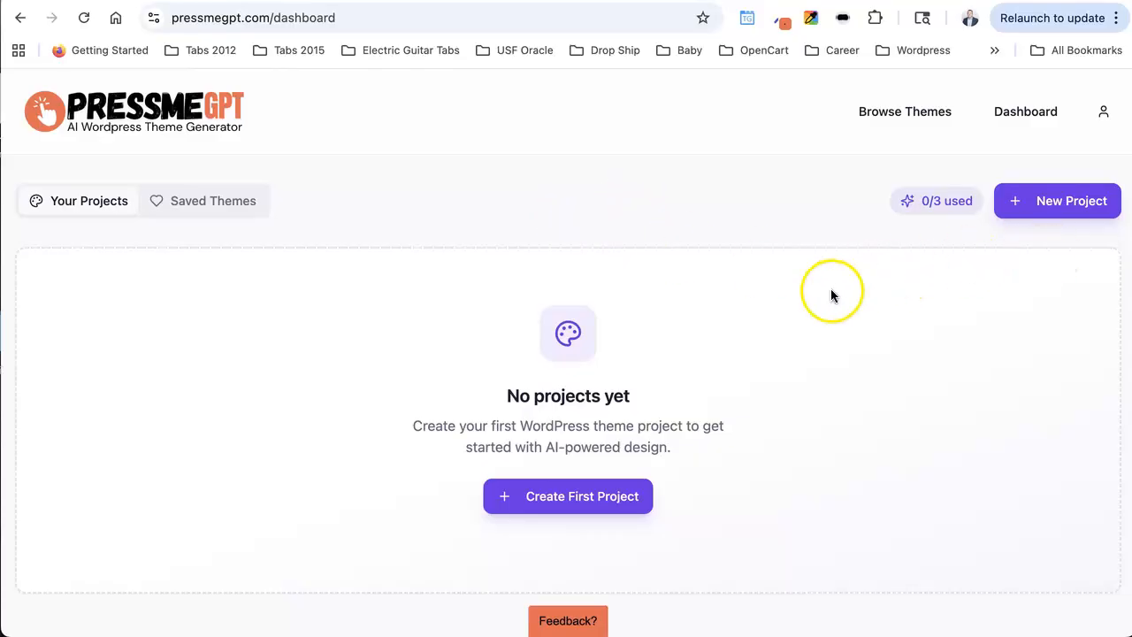
Step: Create a new theme project named Beauty Salon
left_click(1061, 212)
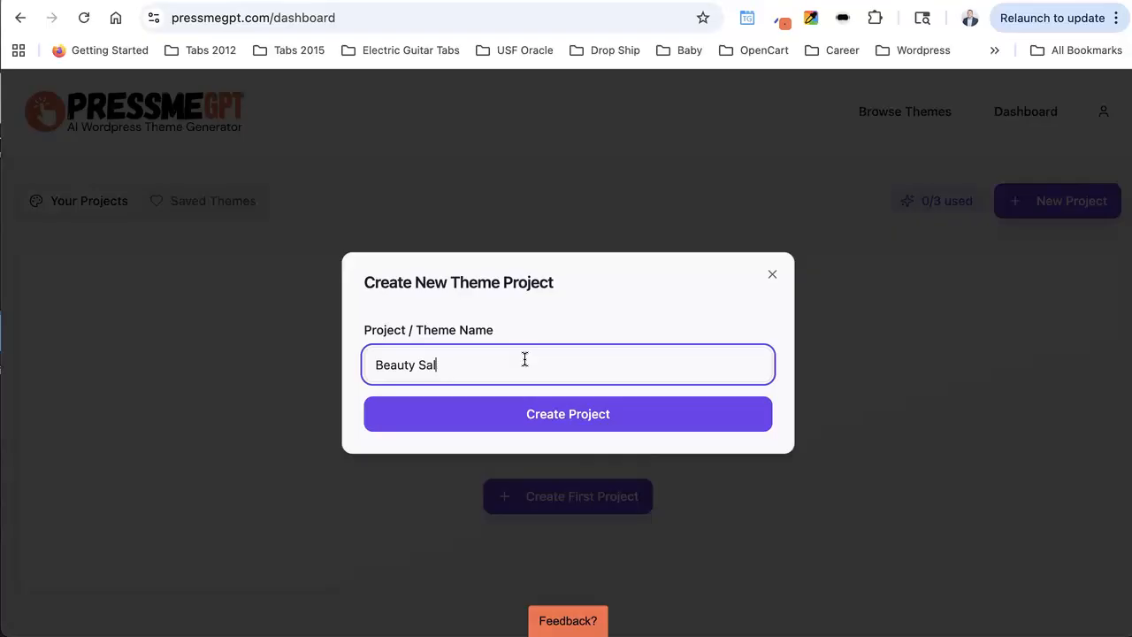
left_click(550, 421)
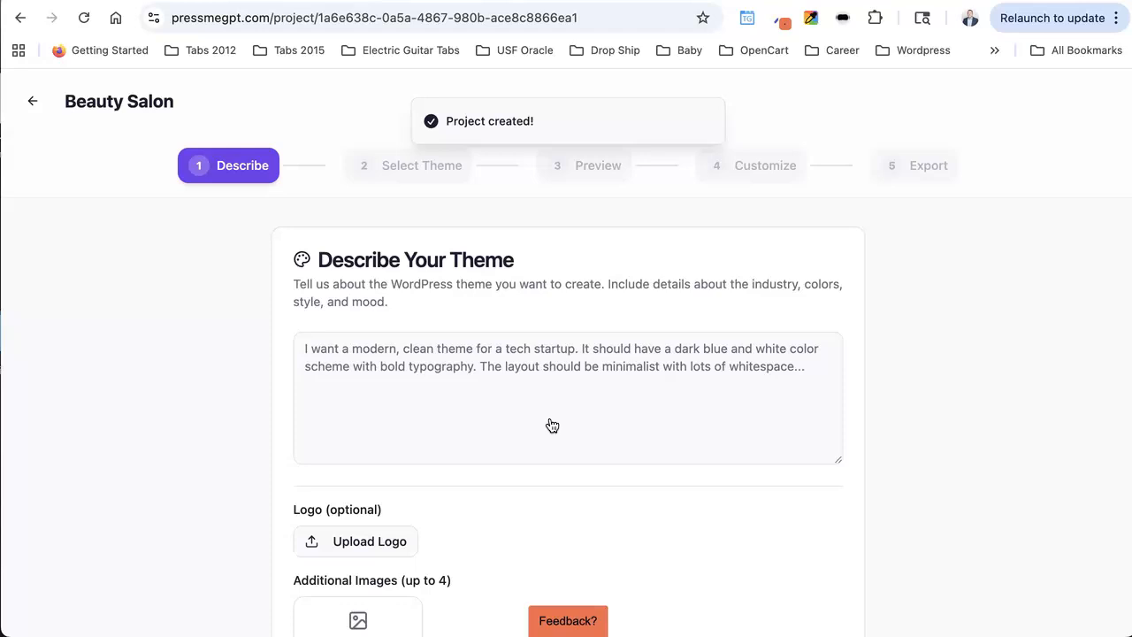
Step: Describe a modern beauty salon website with primary color #b54ea0 and a services section for Hair Cut, Color, & Style, Nails, and Makeup, then generate three theme options
left_click(399, 367)
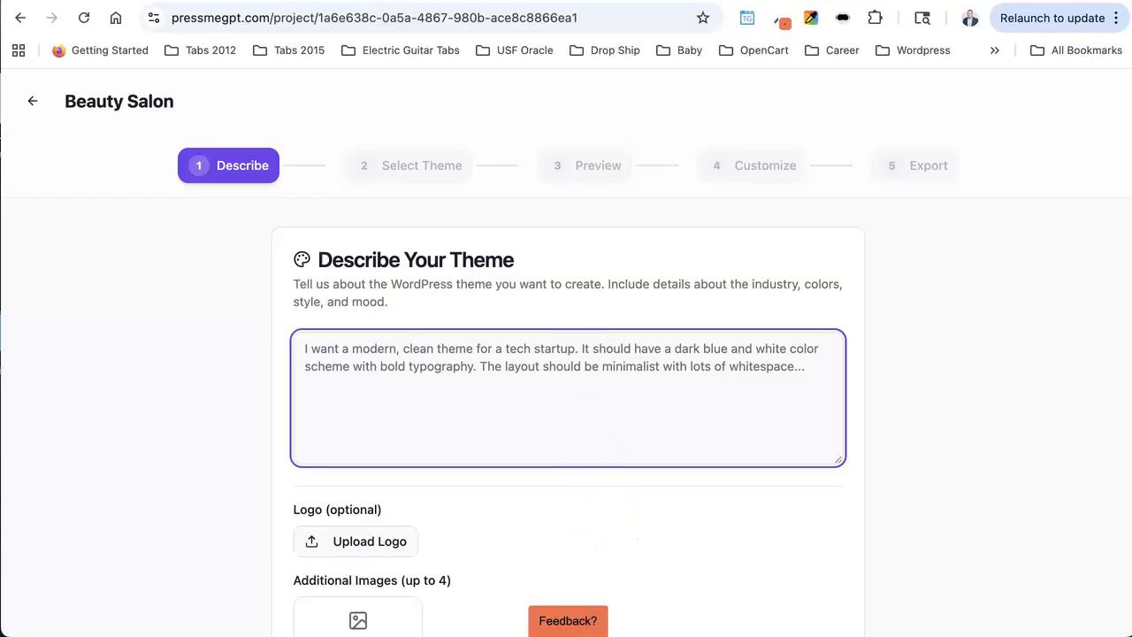
left_click(346, 363)
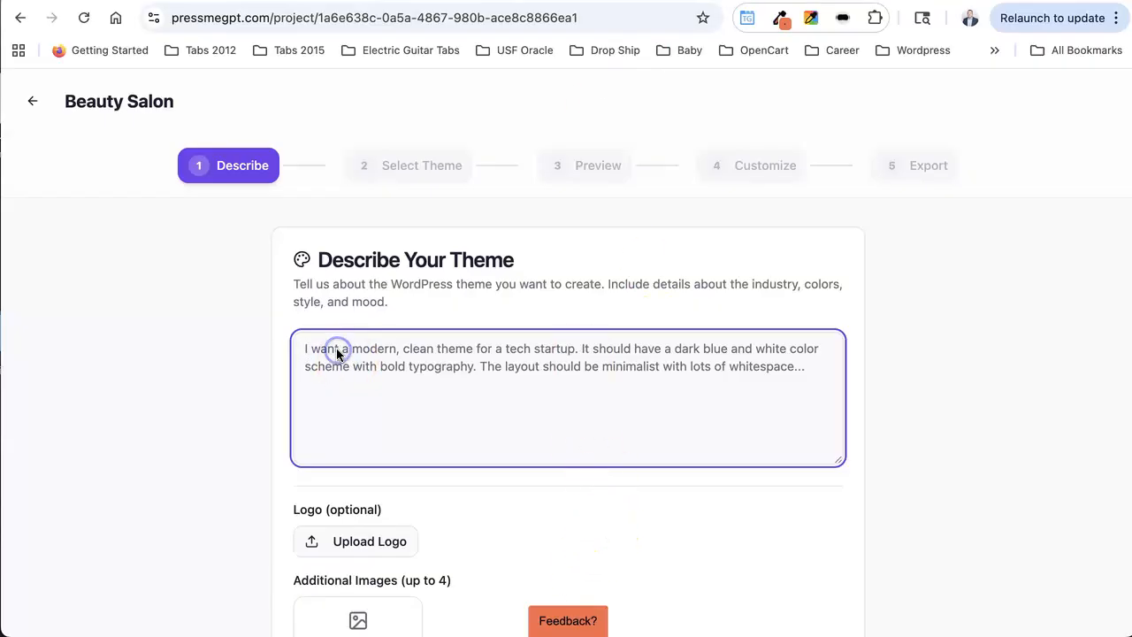
type("Create a modern beauty salon website using #b54ea0 as the primary color. Include a section for the following services: Hair Cut, Color, & Style, Nails, and Makeup.")
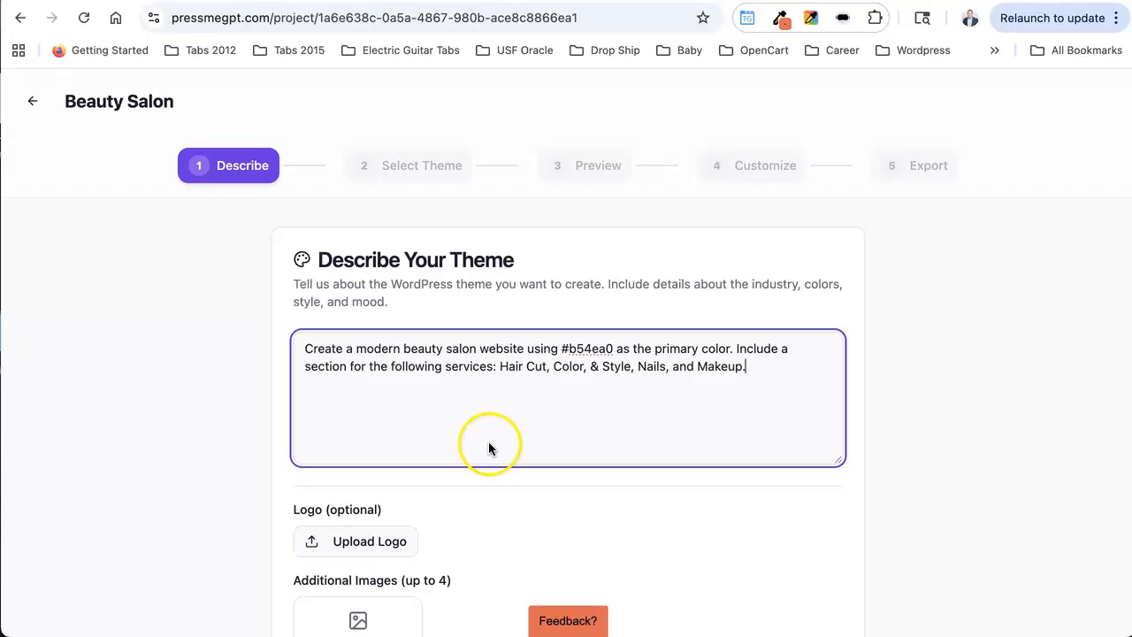
scroll(380, 504, "down", 2)
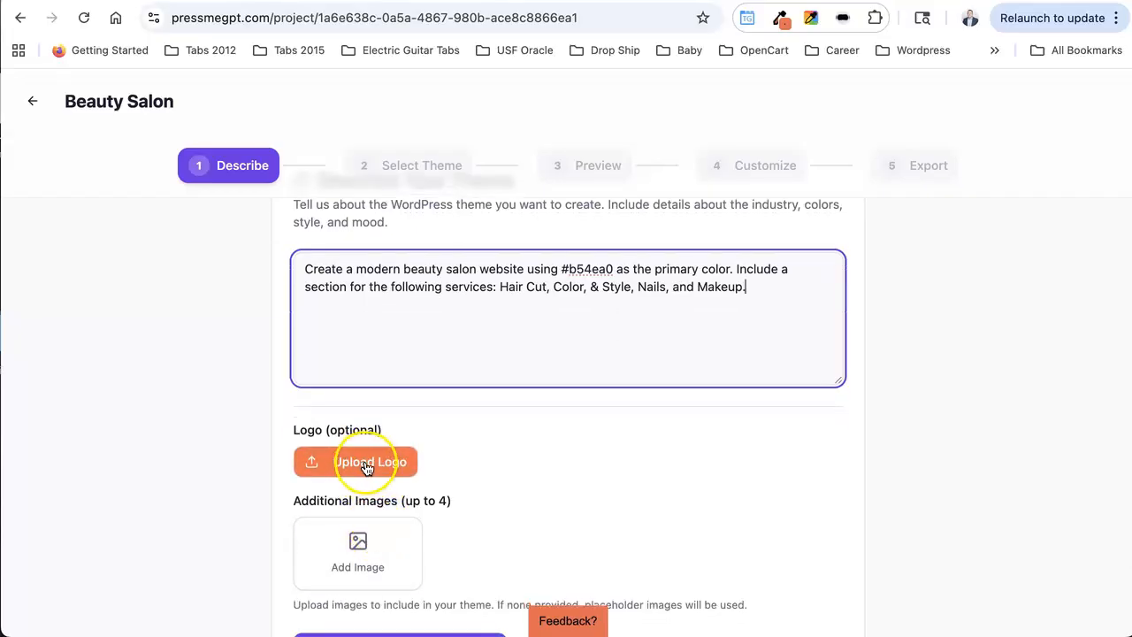
scroll(367, 466, "down", 1)
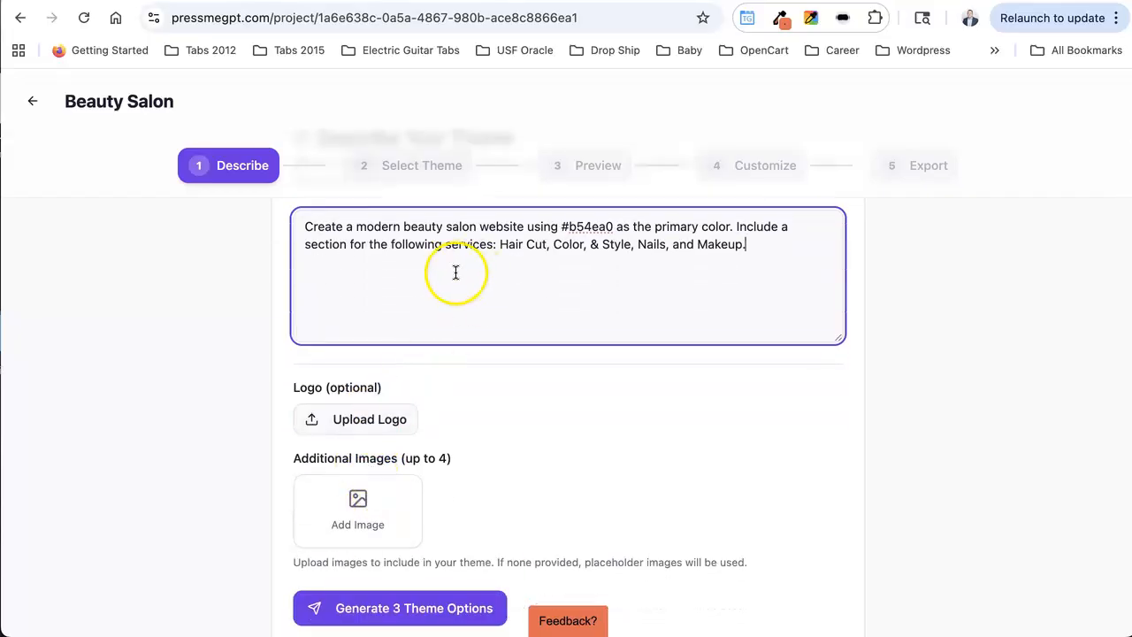
scroll(442, 379, "down", 1)
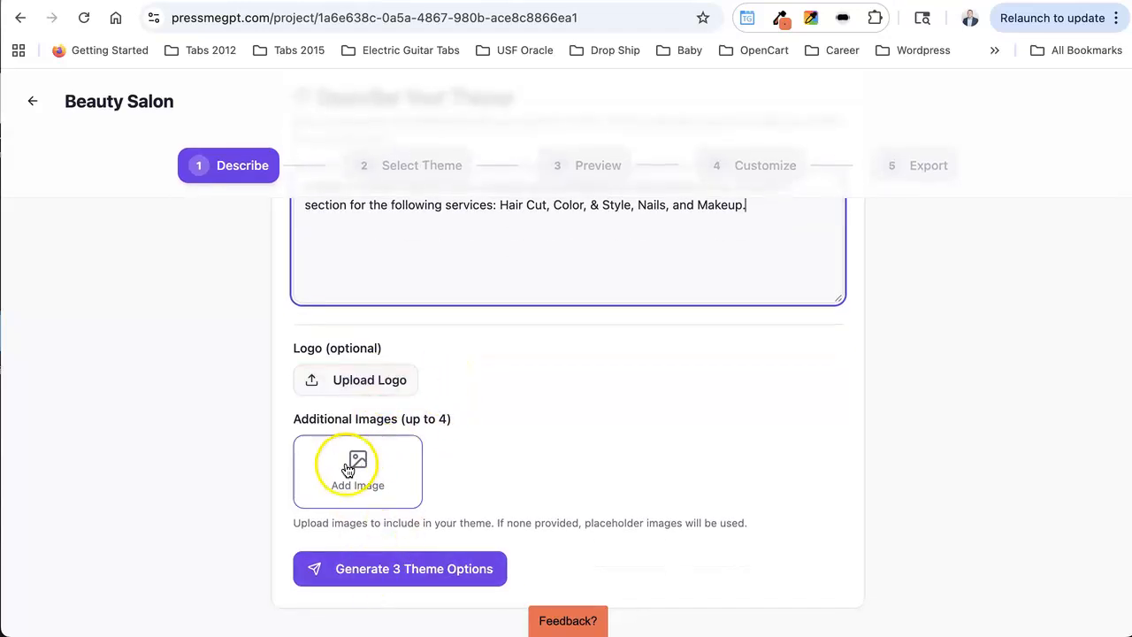
left_click(394, 569)
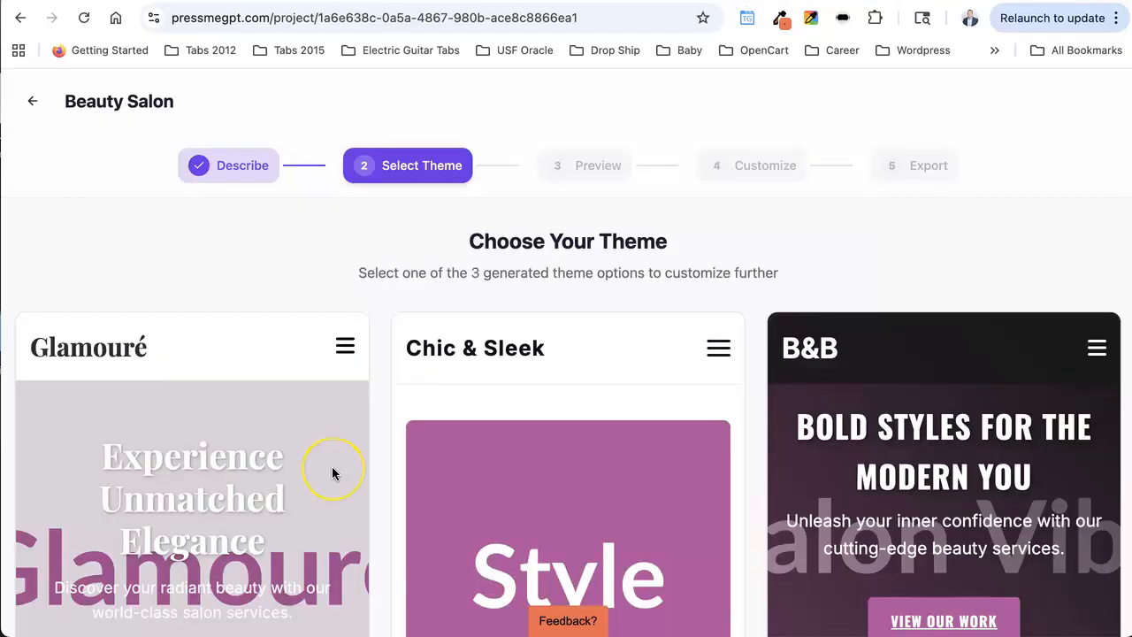
Step: Look through the Glamouré theme option and open its full preview
scroll(333, 474, "down", 4)
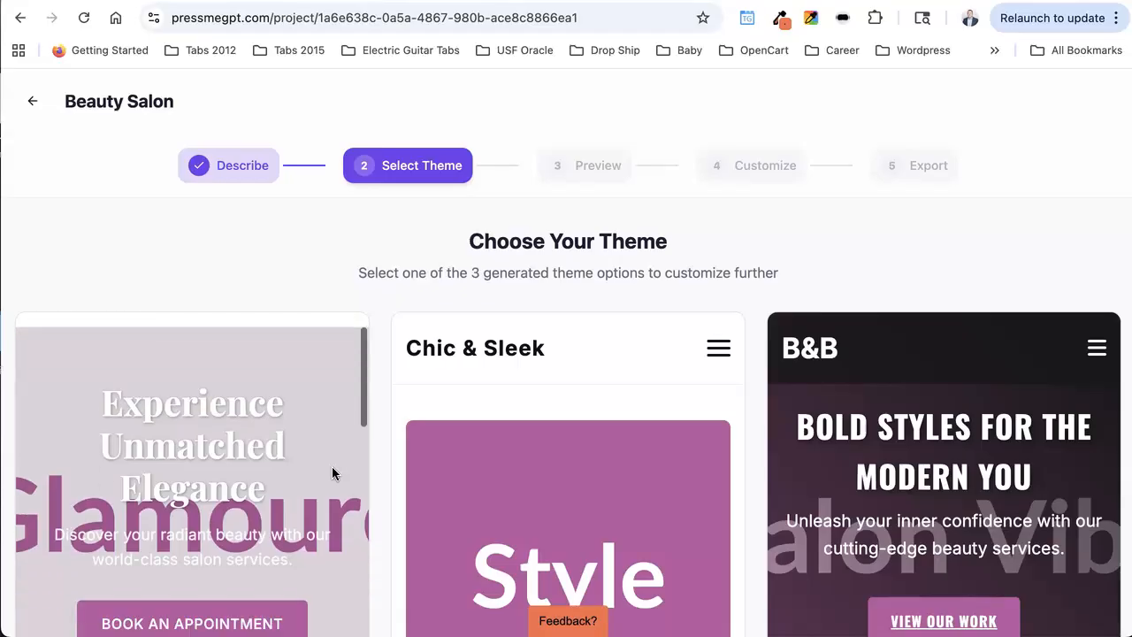
scroll(331, 470, "up", 4)
scroll(355, 276, "down", 2)
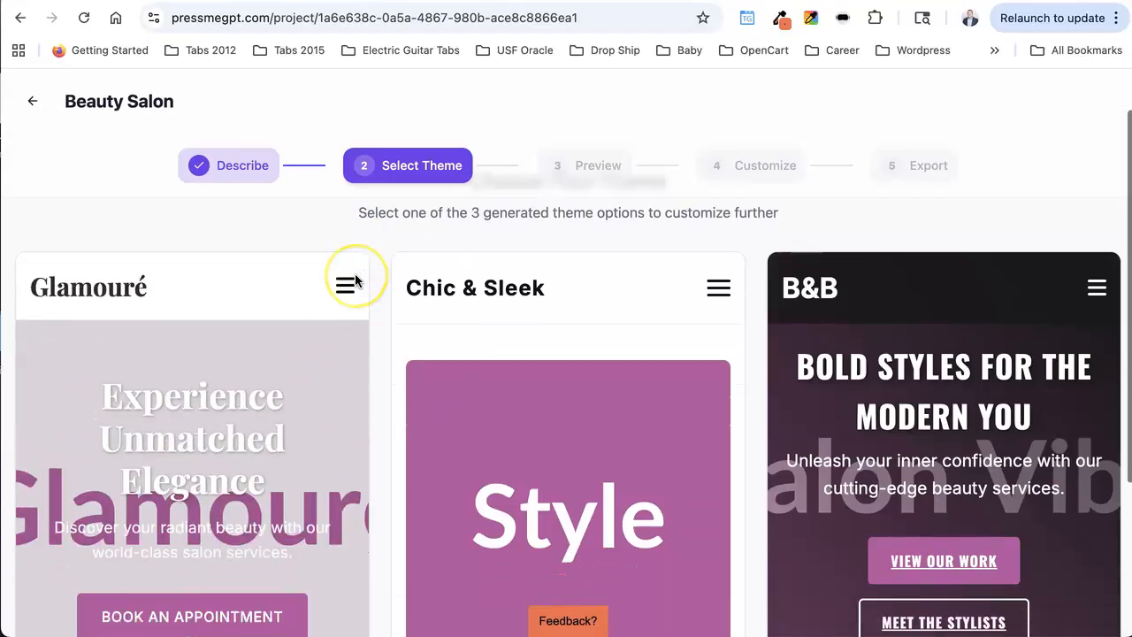
scroll(277, 399, "down", 2)
scroll(278, 399, "down", 6)
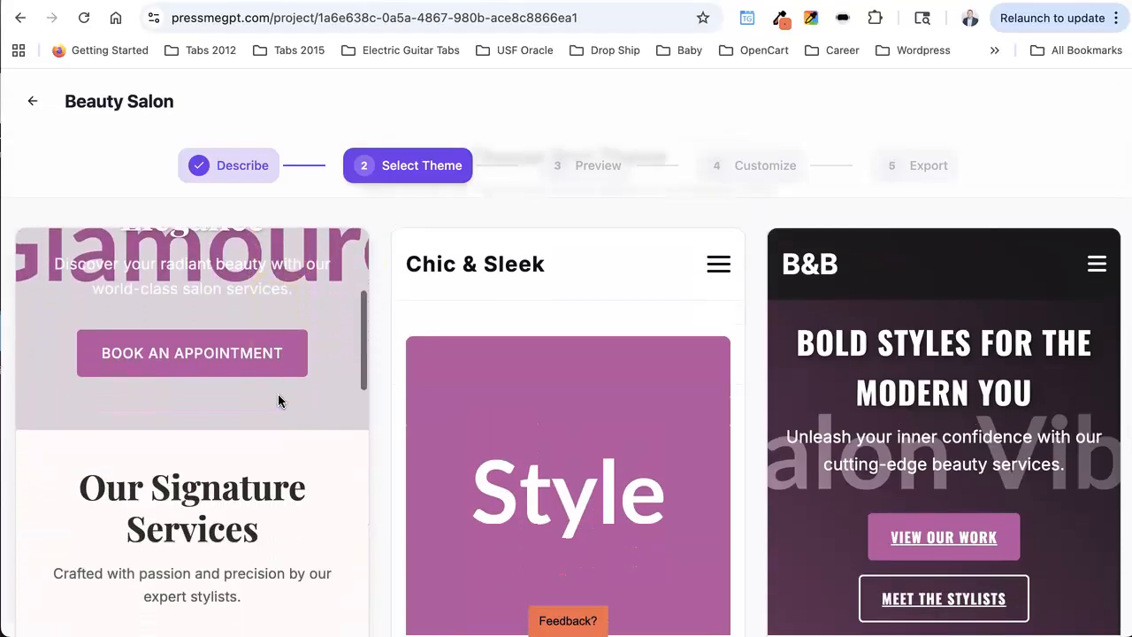
scroll(277, 410, "down", 10)
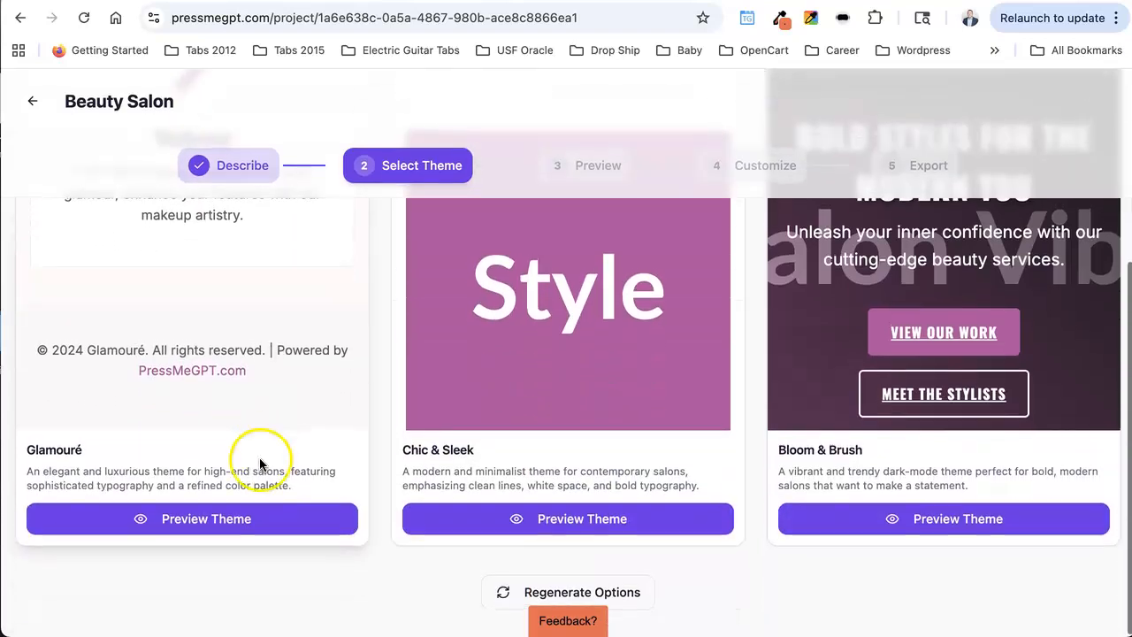
left_click(204, 522)
scroll(504, 371, "up", 4)
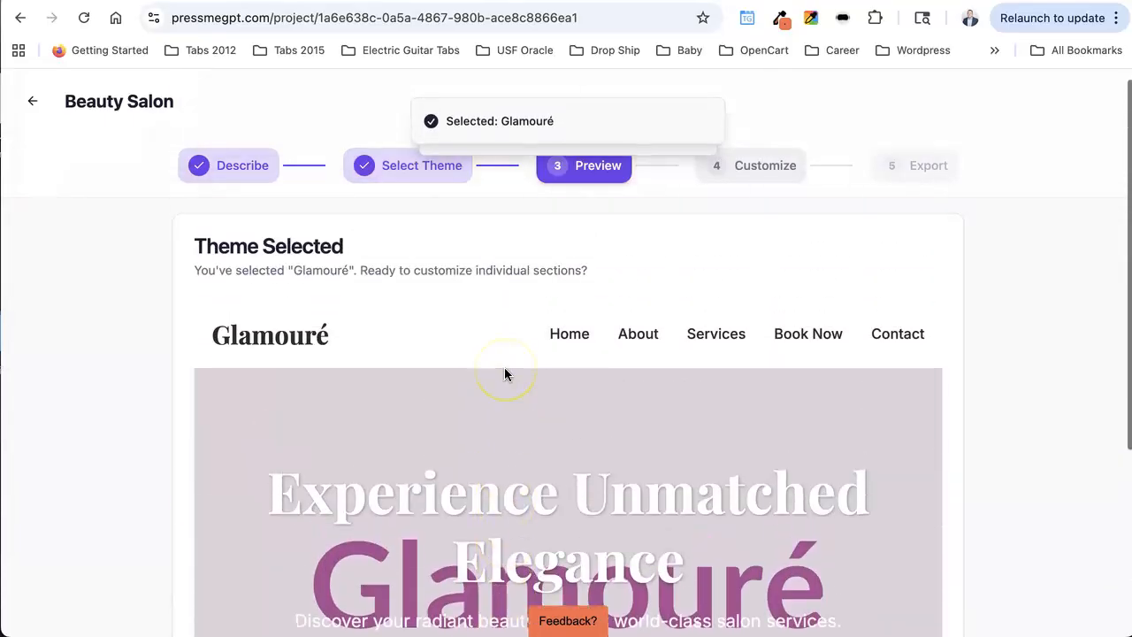
Step: Examine the Glamouré preview's header, hero banner, signature services cards and footer
scroll(504, 374, "down", 1)
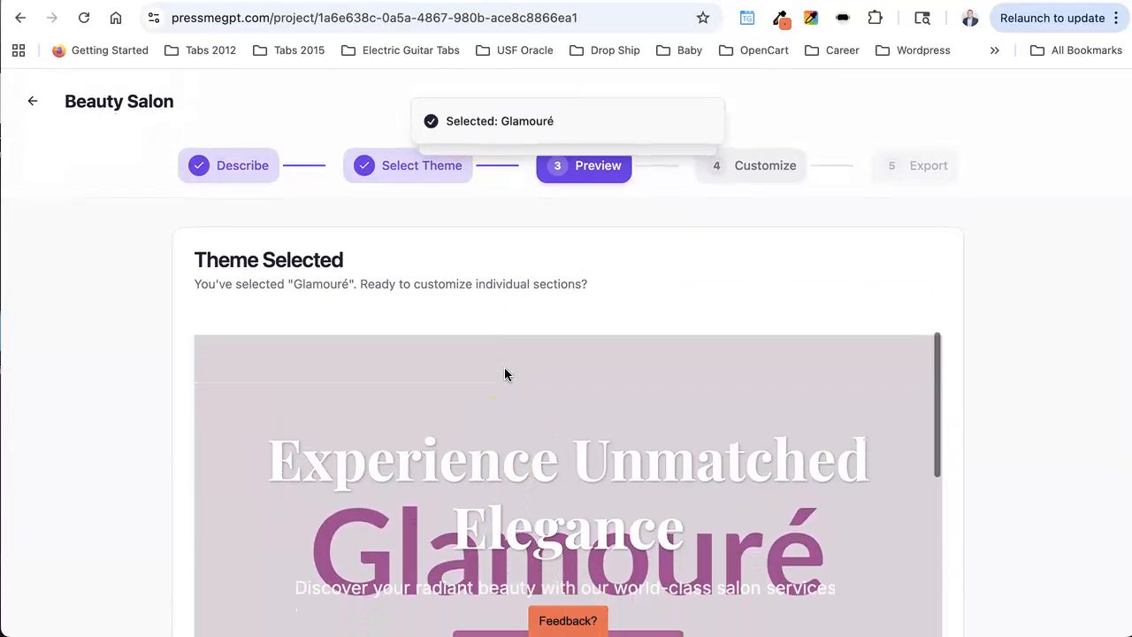
scroll(504, 374, "down", 4)
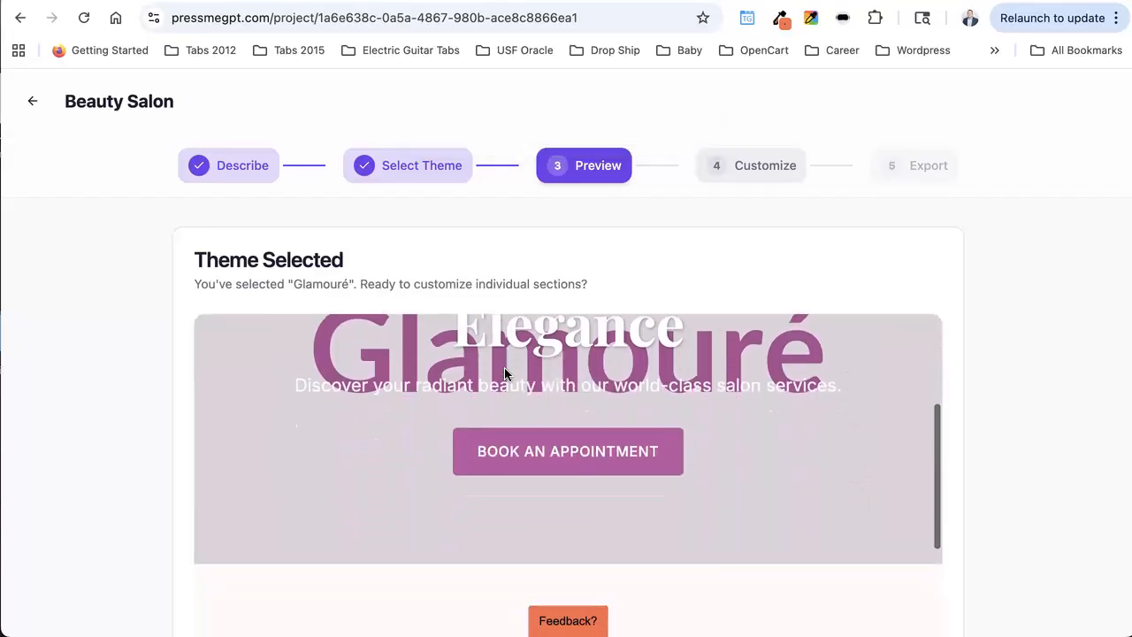
scroll(506, 374, "up", 2)
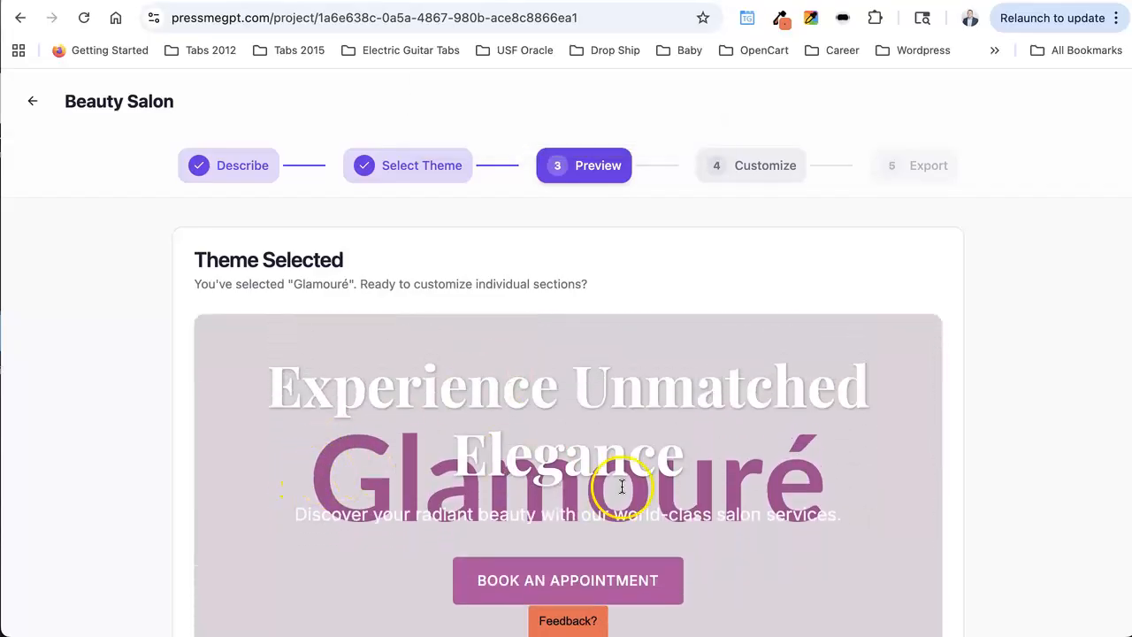
scroll(640, 493, "down", 6)
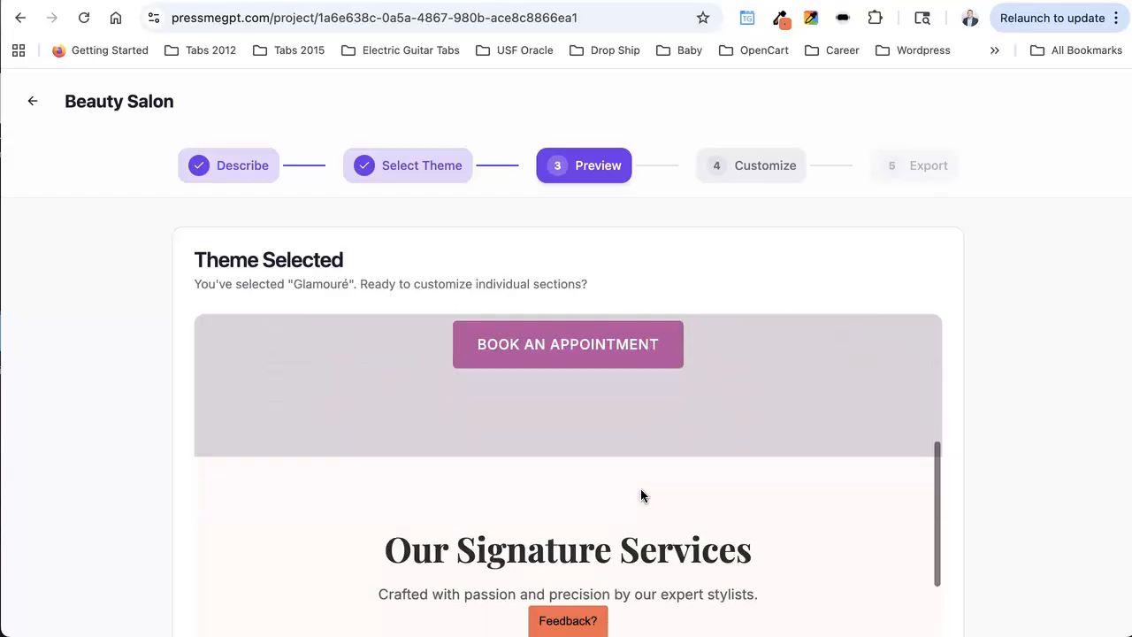
scroll(641, 494, "down", 3)
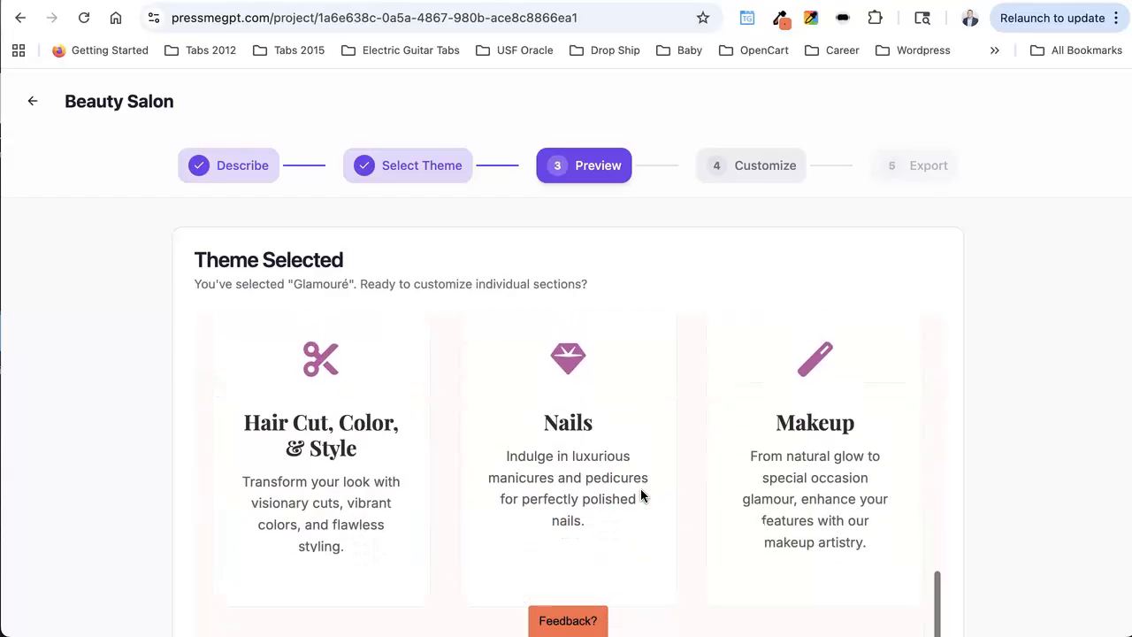
scroll(641, 493, "down", 2)
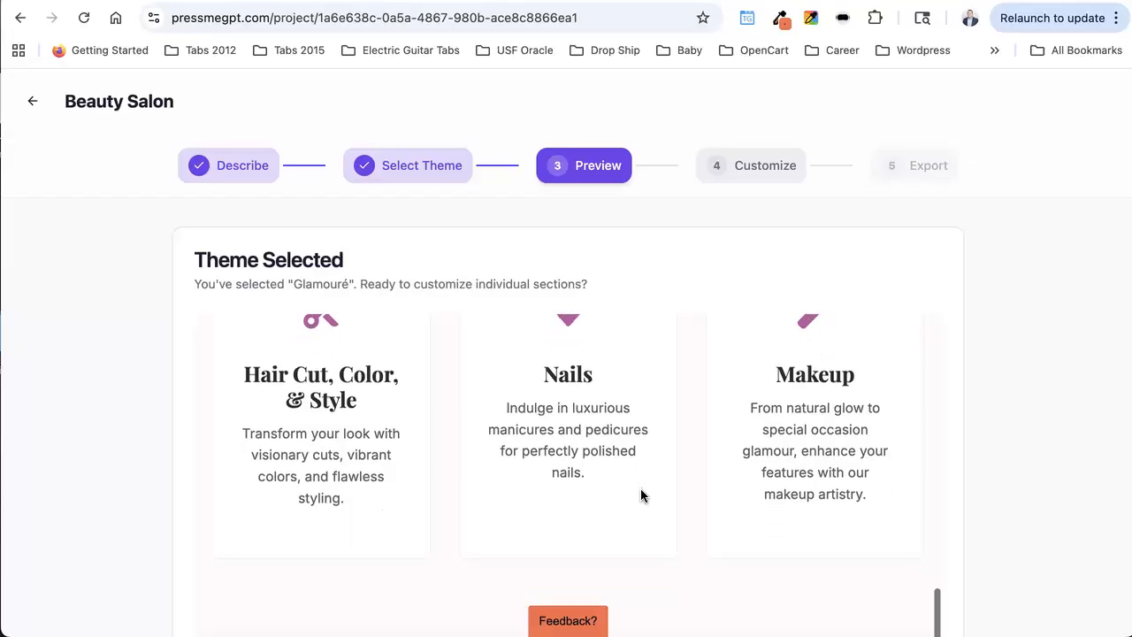
scroll(641, 494, "down", 5)
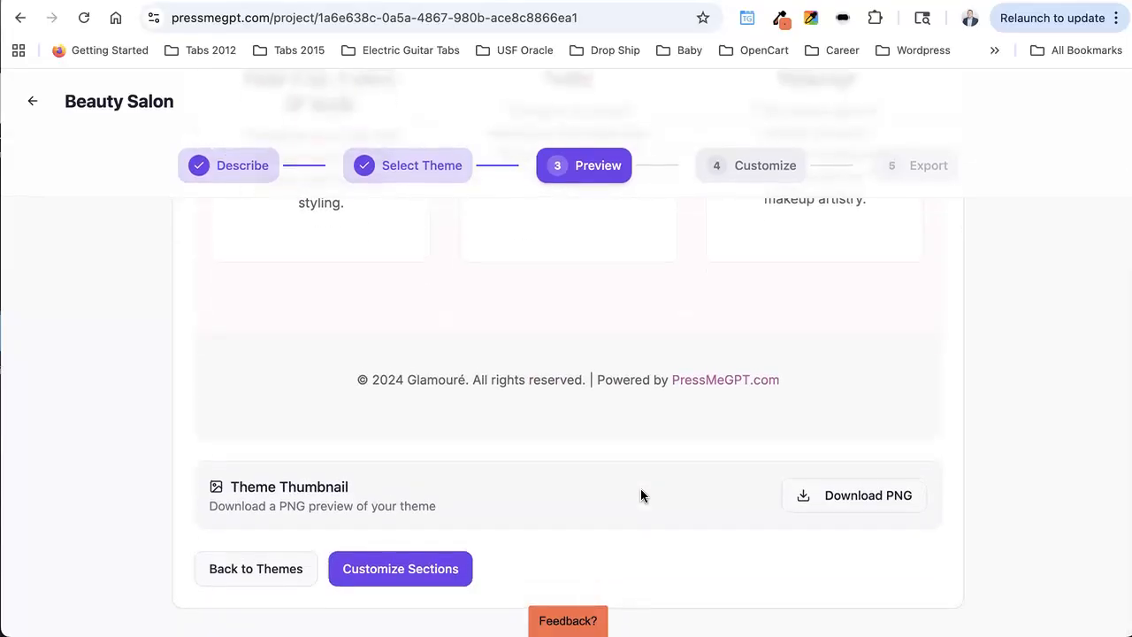
scroll(498, 429, "up", 6)
scroll(497, 427, "up", 4)
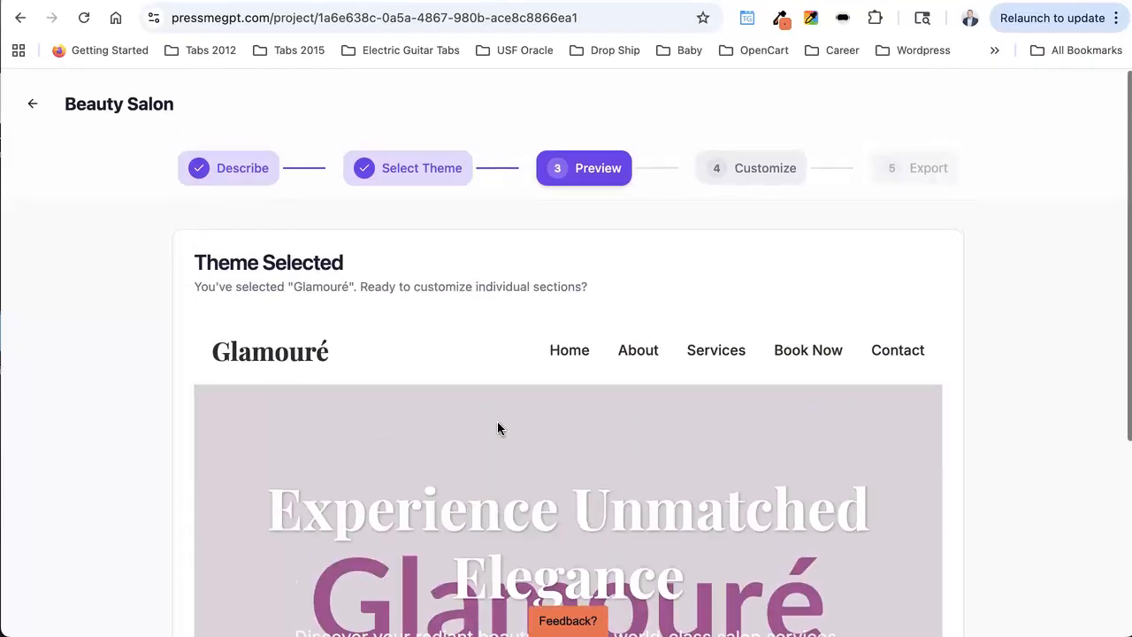
scroll(310, 467, "down", 8)
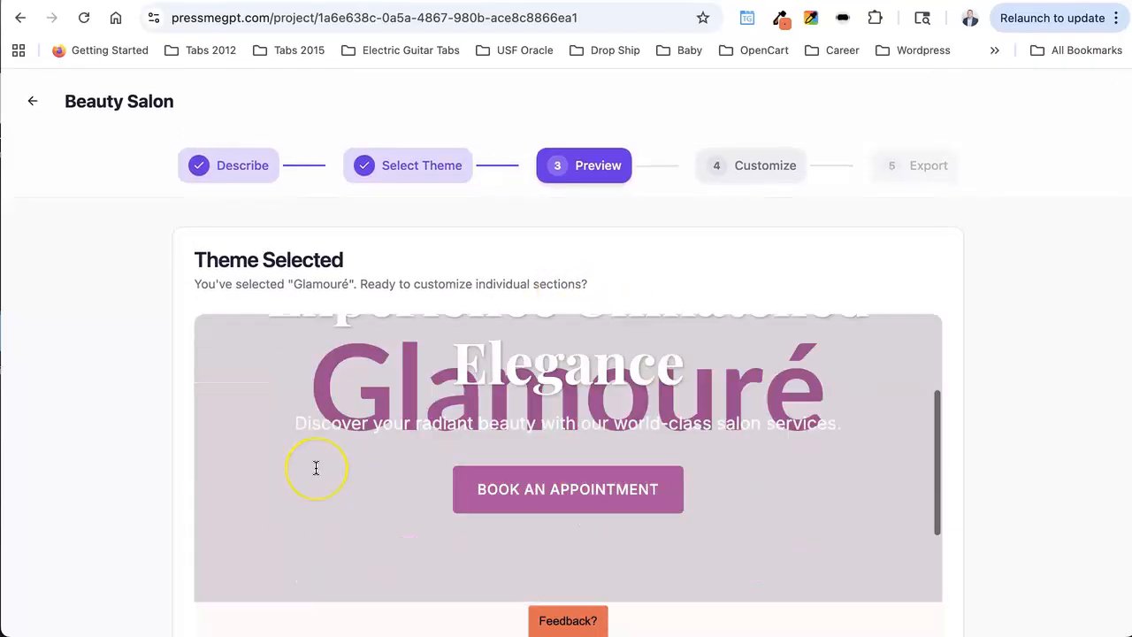
Step: Return to the theme options, look through Chic & Sleek and select it for a full preview
left_click(248, 571)
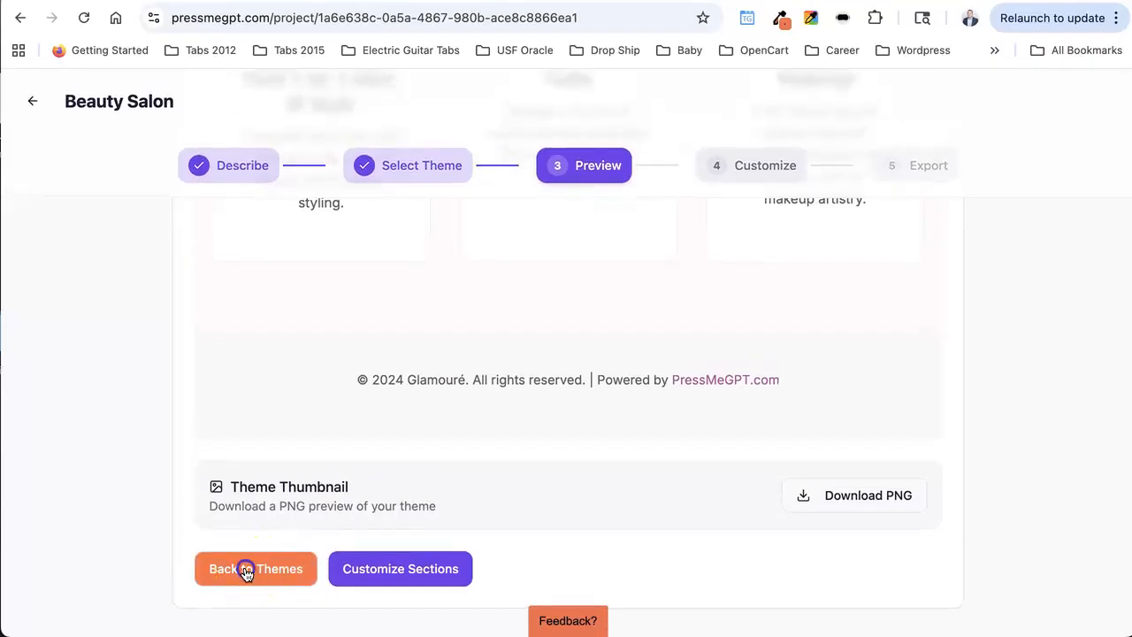
scroll(552, 479, "down", 4)
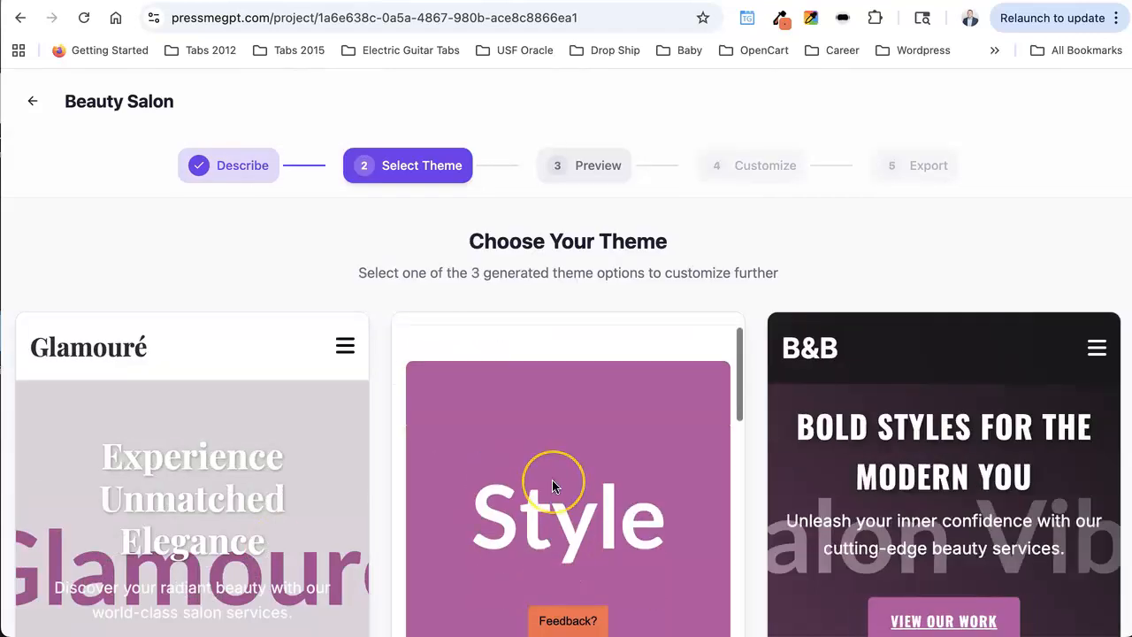
scroll(552, 479, "up", 2)
scroll(551, 479, "down", 5)
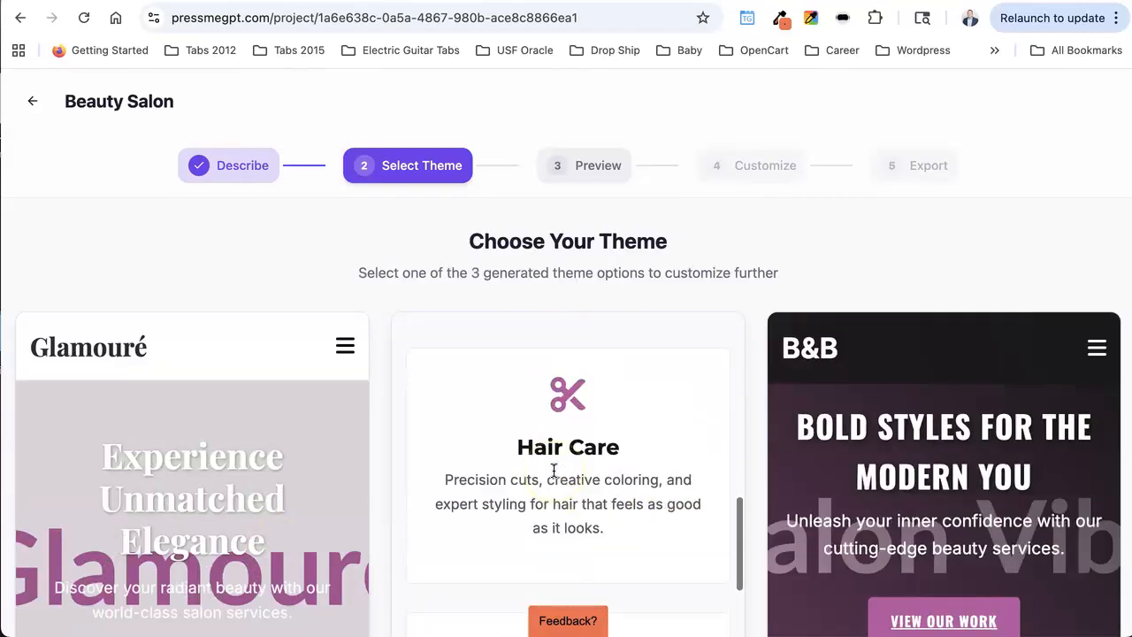
scroll(553, 471, "down", 8)
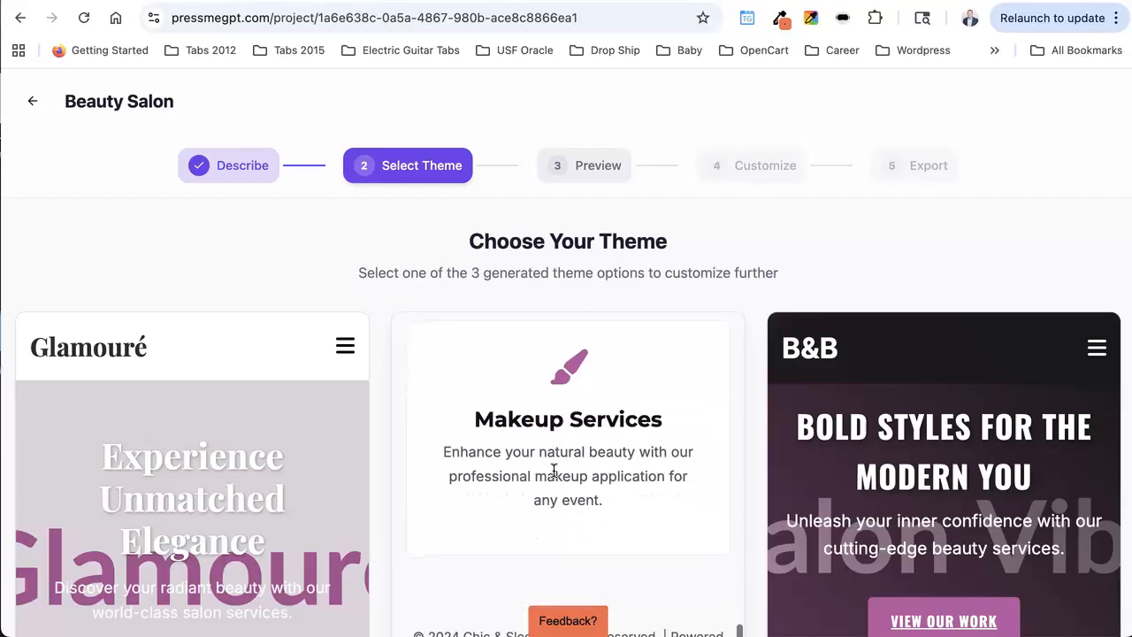
scroll(554, 472, "down", 1)
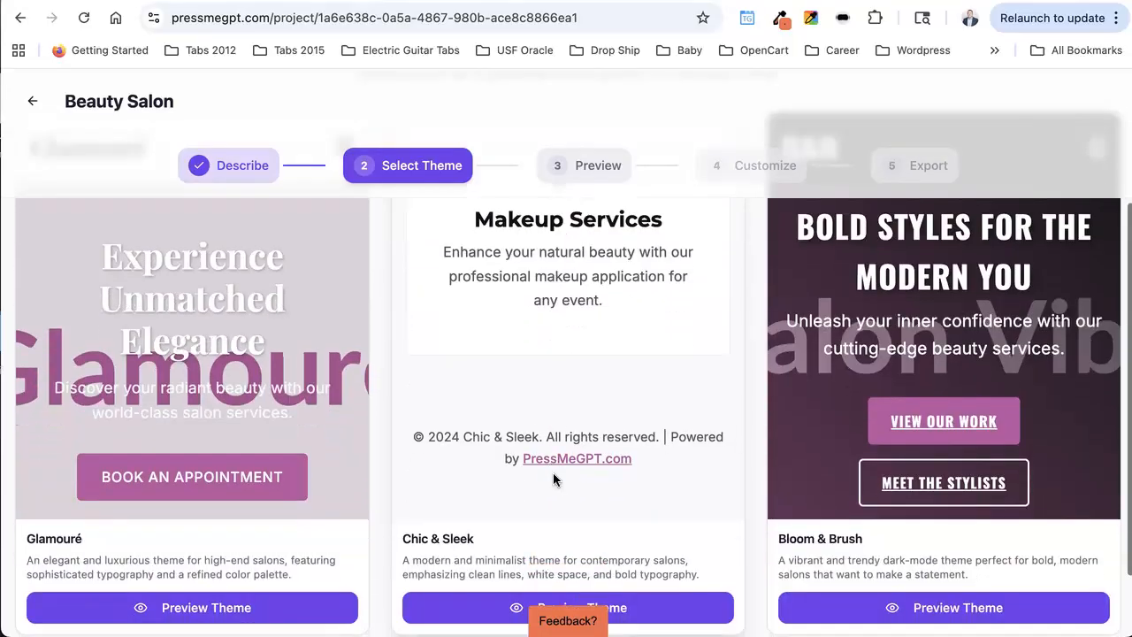
left_click(451, 615)
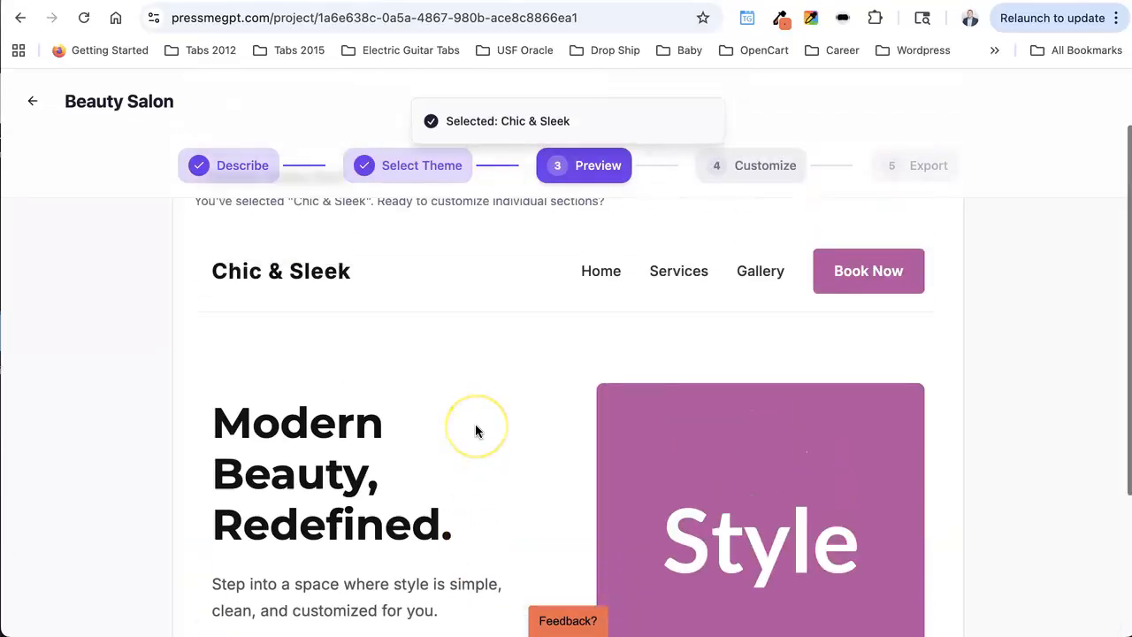
Step: Examine the Chic & Sleek preview's hero, services cards, footer and header navigation, trying the Explore Services link
scroll(475, 424, "down", 3)
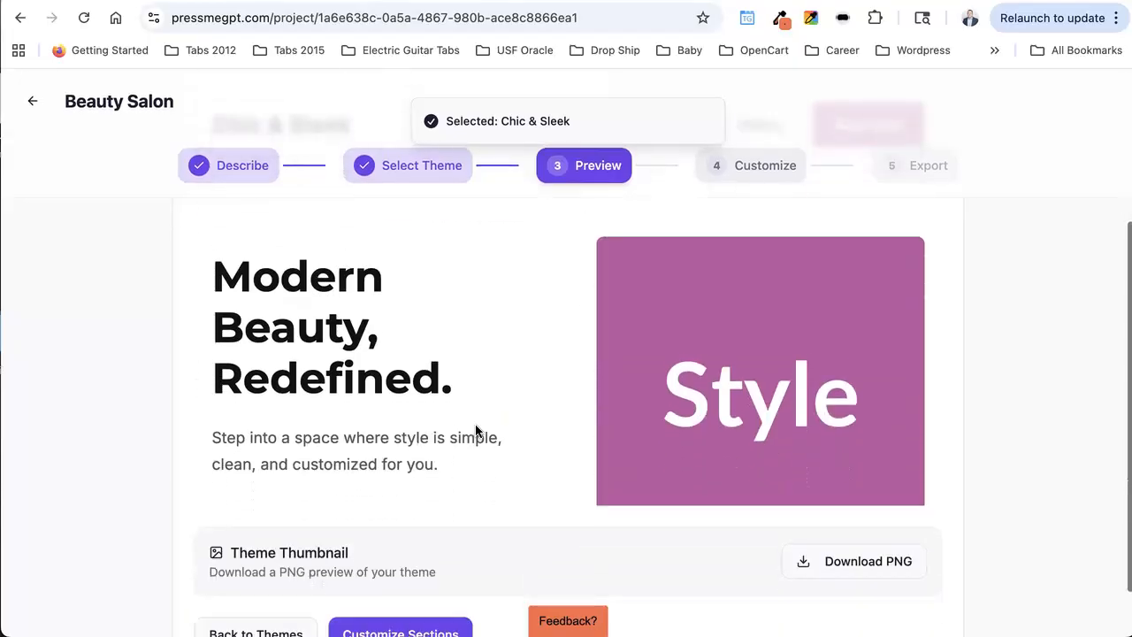
scroll(475, 423, "down", 3)
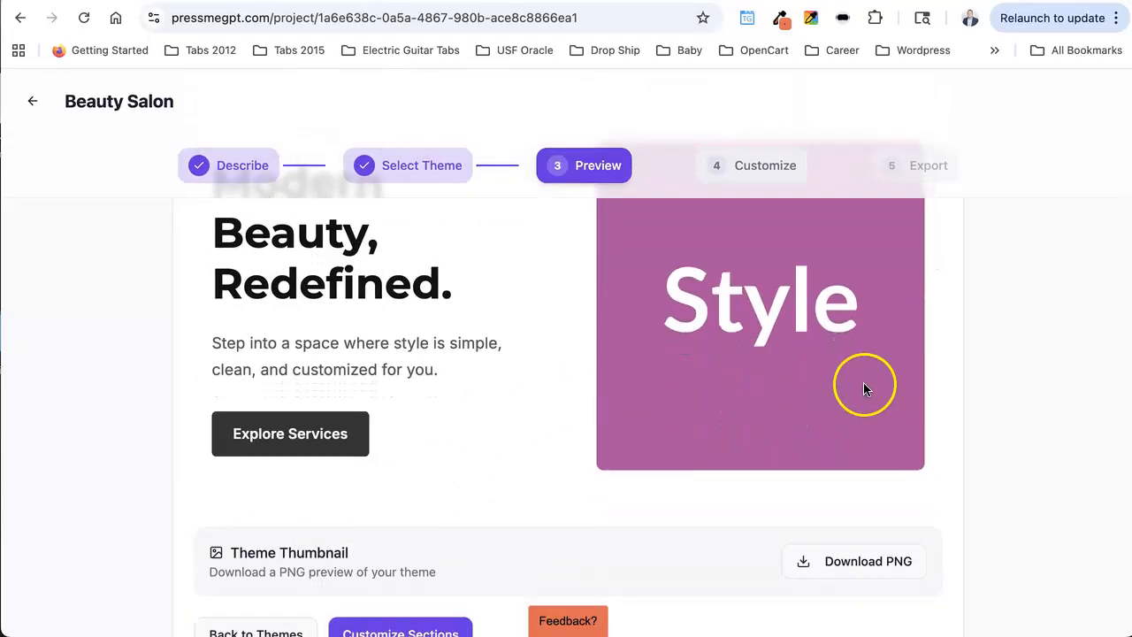
left_click(295, 433)
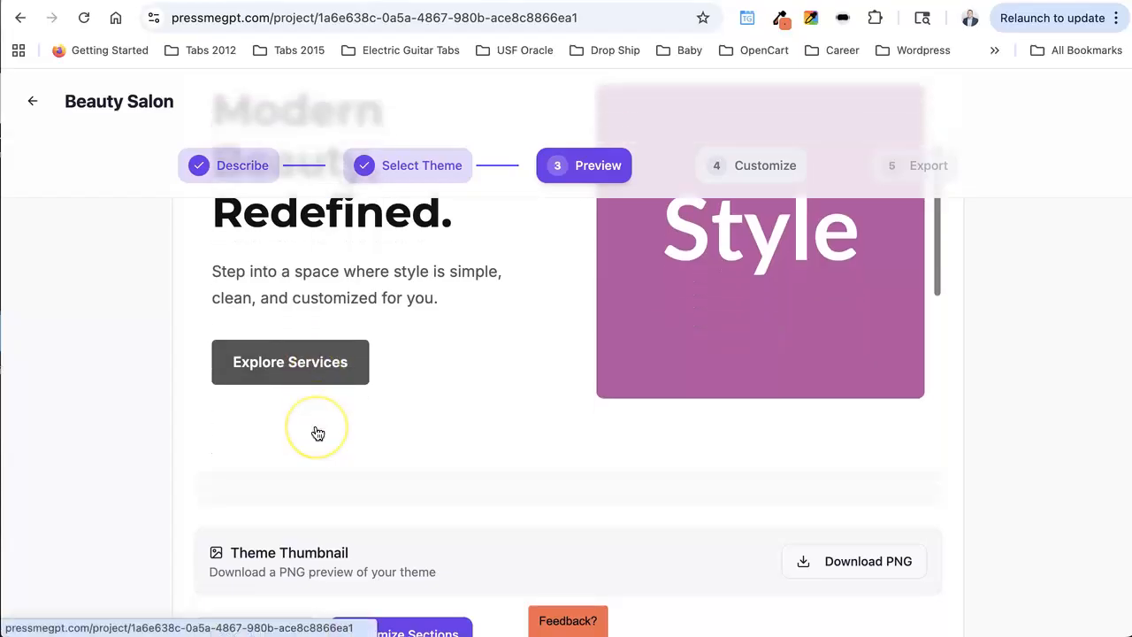
scroll(318, 433, "down", 3)
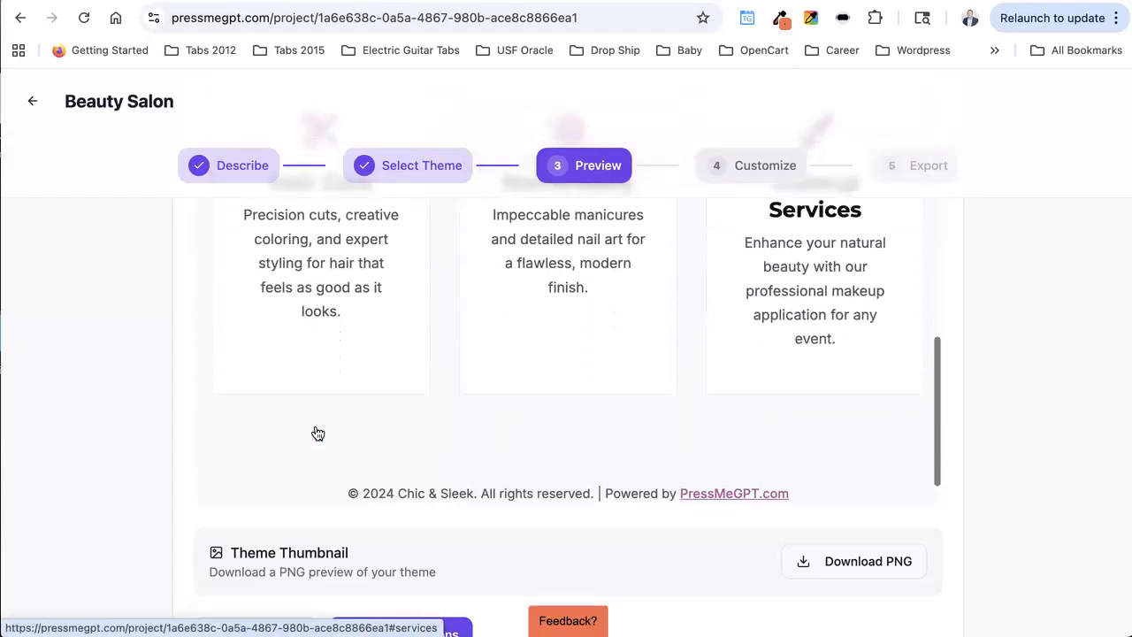
scroll(317, 433, "up", 7)
scroll(318, 433, "up", 5)
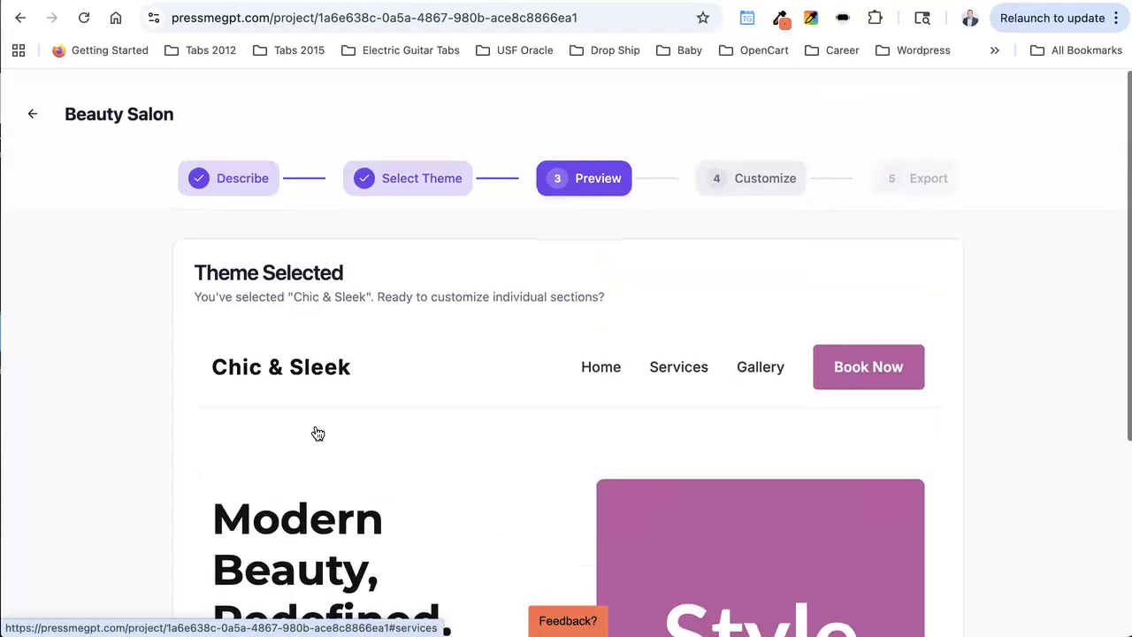
scroll(317, 433, "down", 1)
scroll(317, 434, "up", 1)
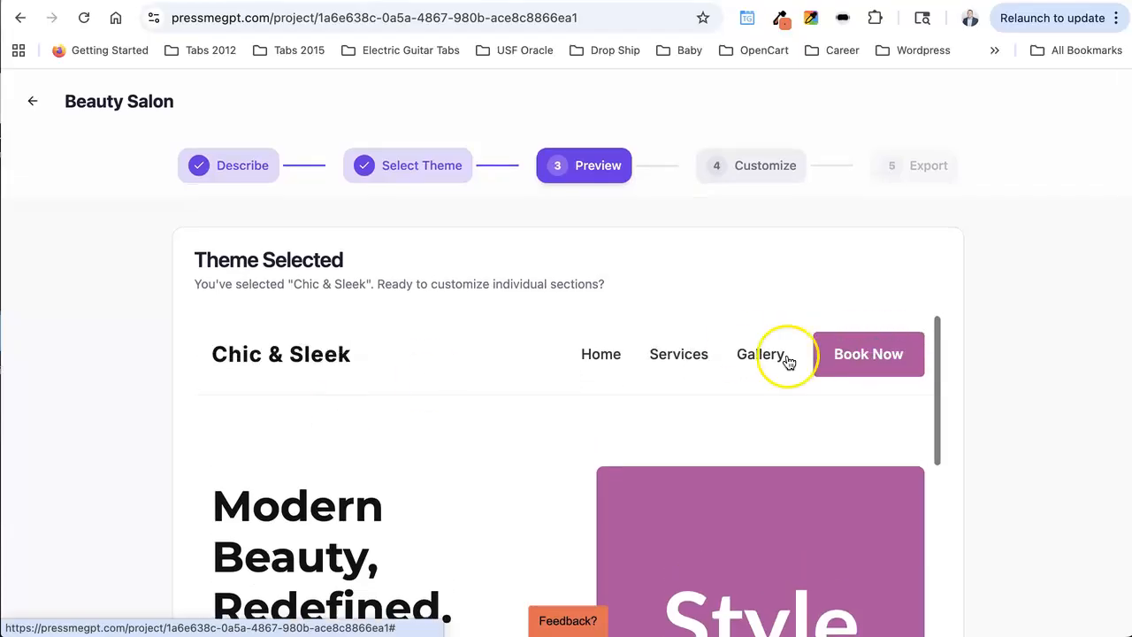
Step: Return to the theme options, look through Bloom & Brush and open its full preview
scroll(164, 449, "down", 4)
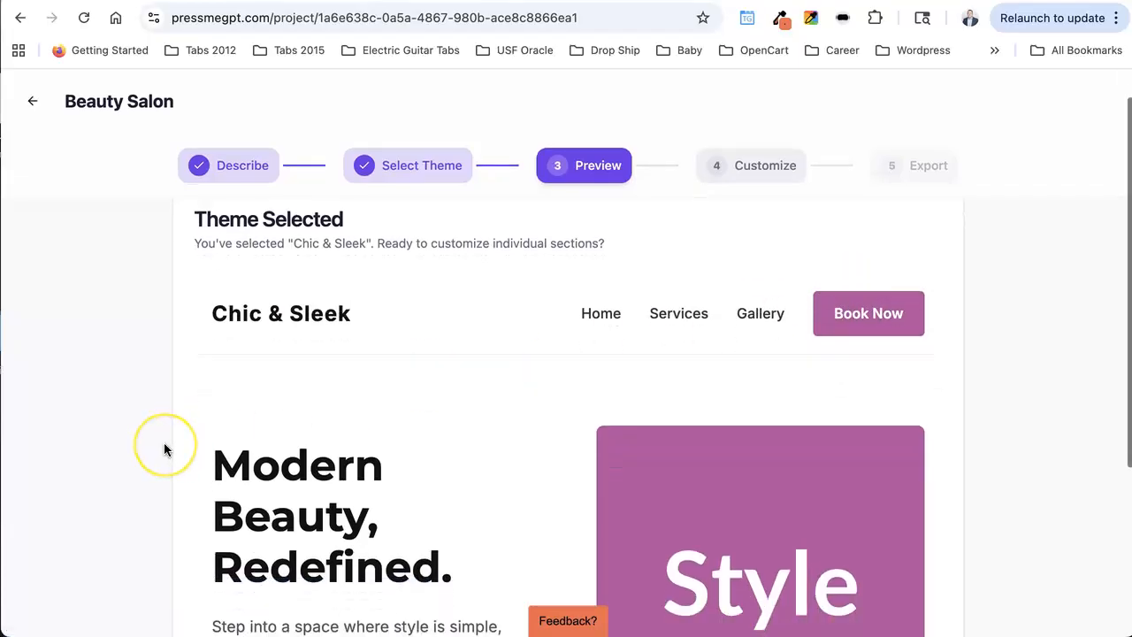
left_click(225, 486)
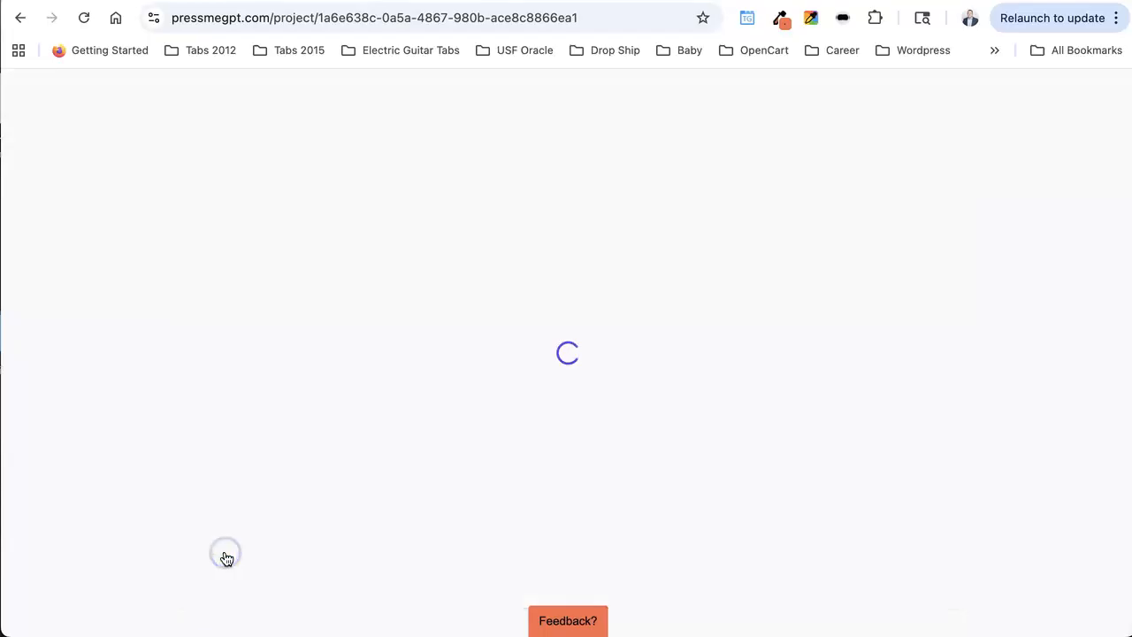
scroll(874, 508, "down", 10)
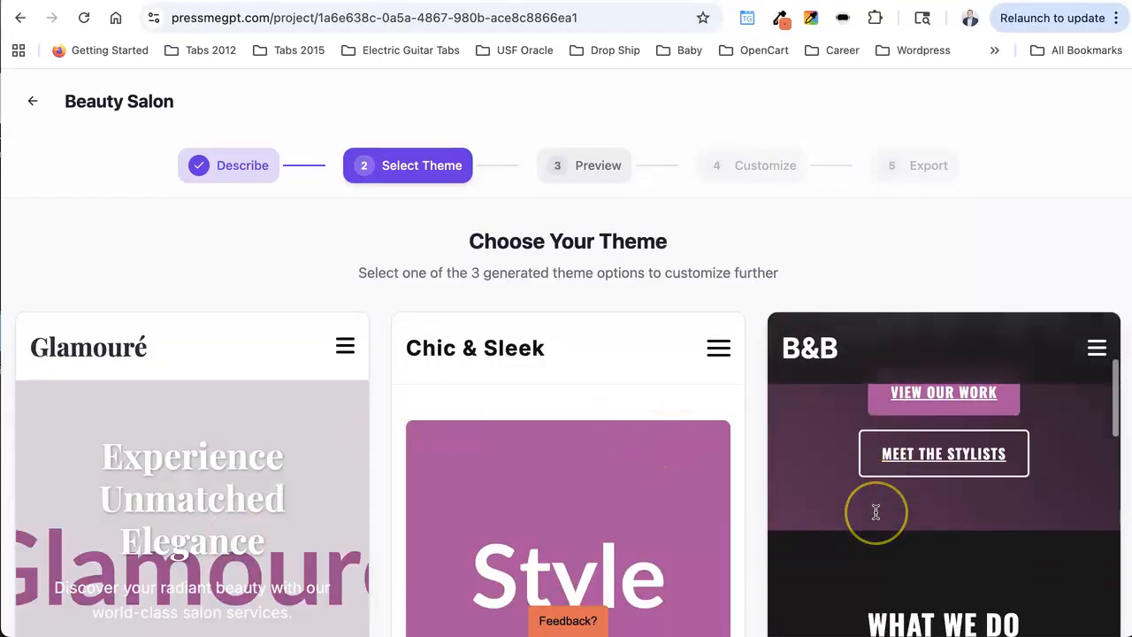
scroll(874, 511, "down", 5)
left_click(860, 573)
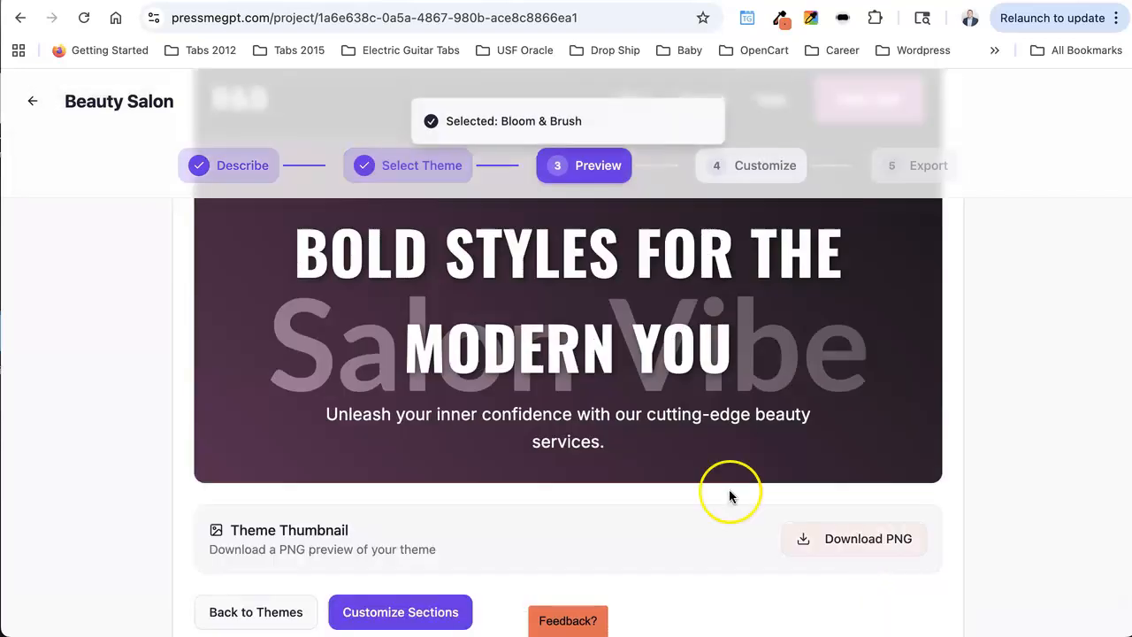
Step: Examine the Bloom & Brush preview's header, hero banner, What We Do service cards and footer
scroll(728, 491, "up", 4)
scroll(689, 491, "down", 3)
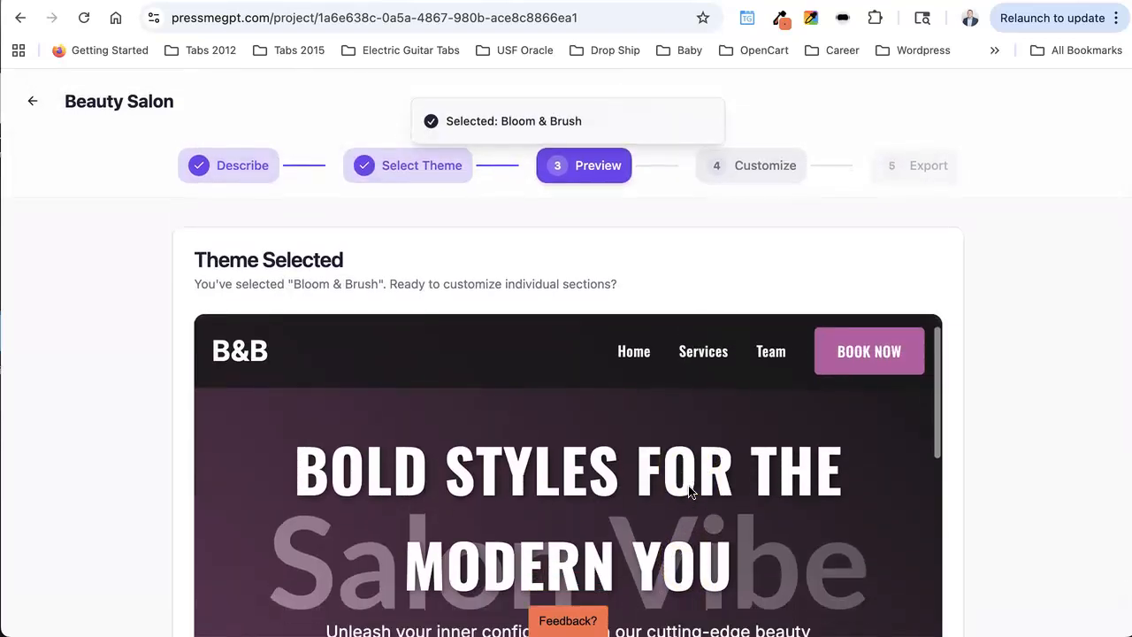
scroll(689, 492, "up", 2)
scroll(688, 491, "down", 6)
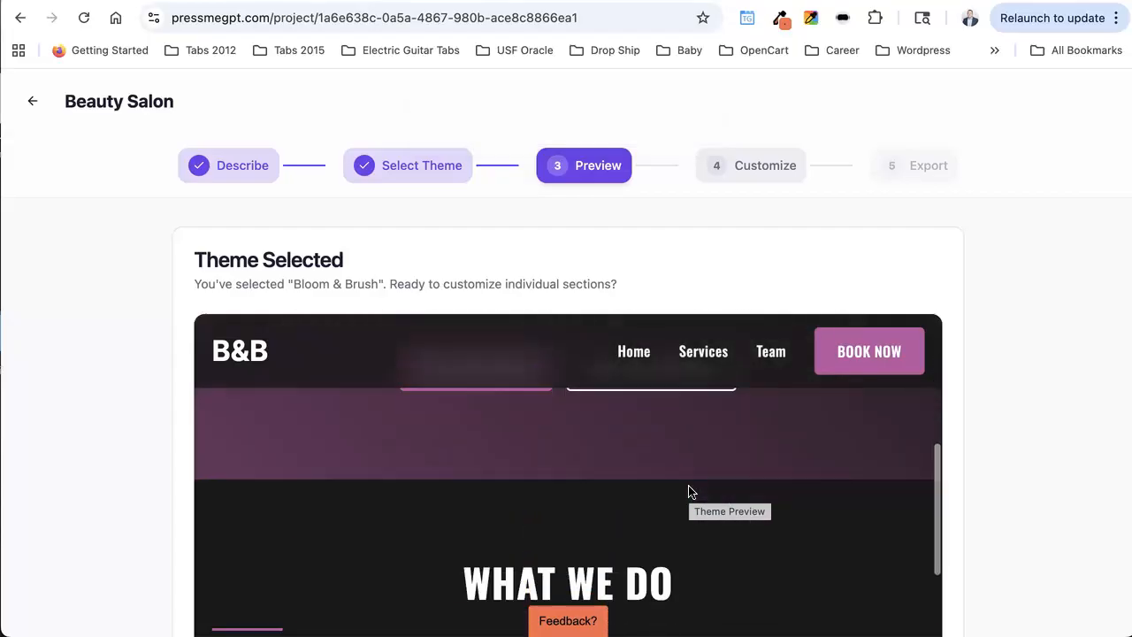
scroll(691, 491, "up", 1)
scroll(690, 492, "down", 3)
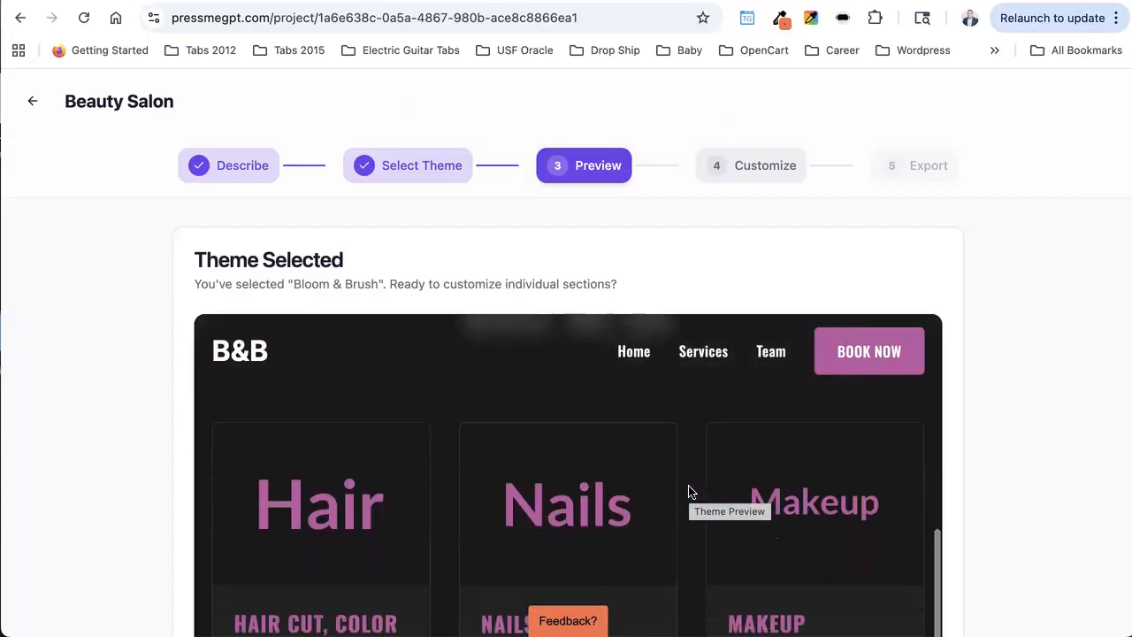
scroll(690, 492, "up", 2)
scroll(691, 491, "down", 5)
scroll(690, 492, "down", 4)
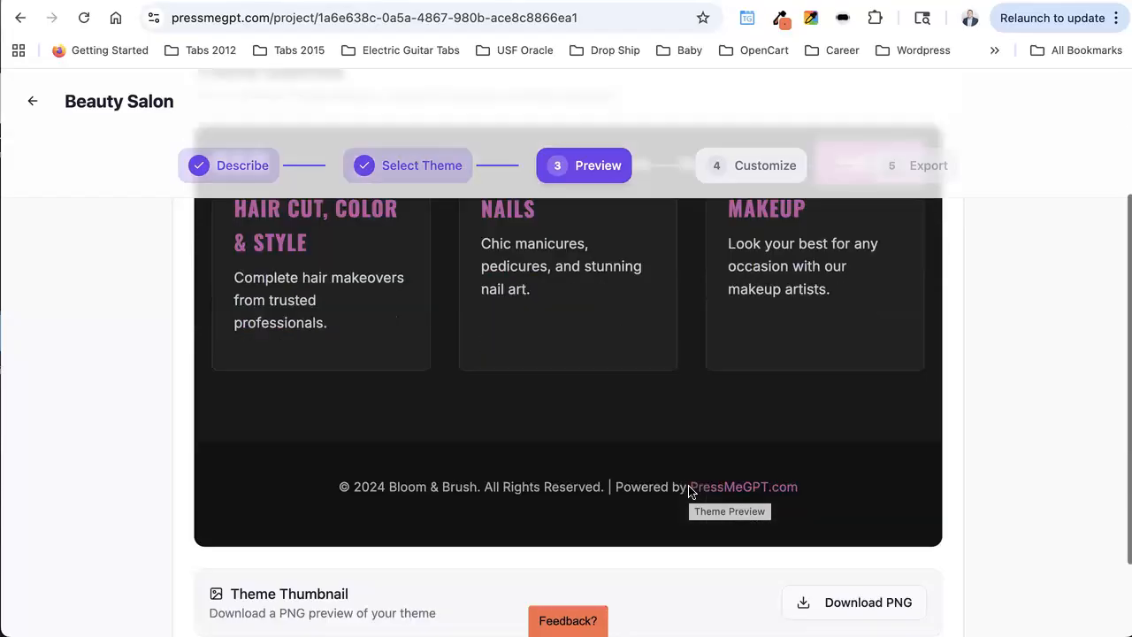
scroll(690, 491, "up", 2)
scroll(690, 492, "up", 6)
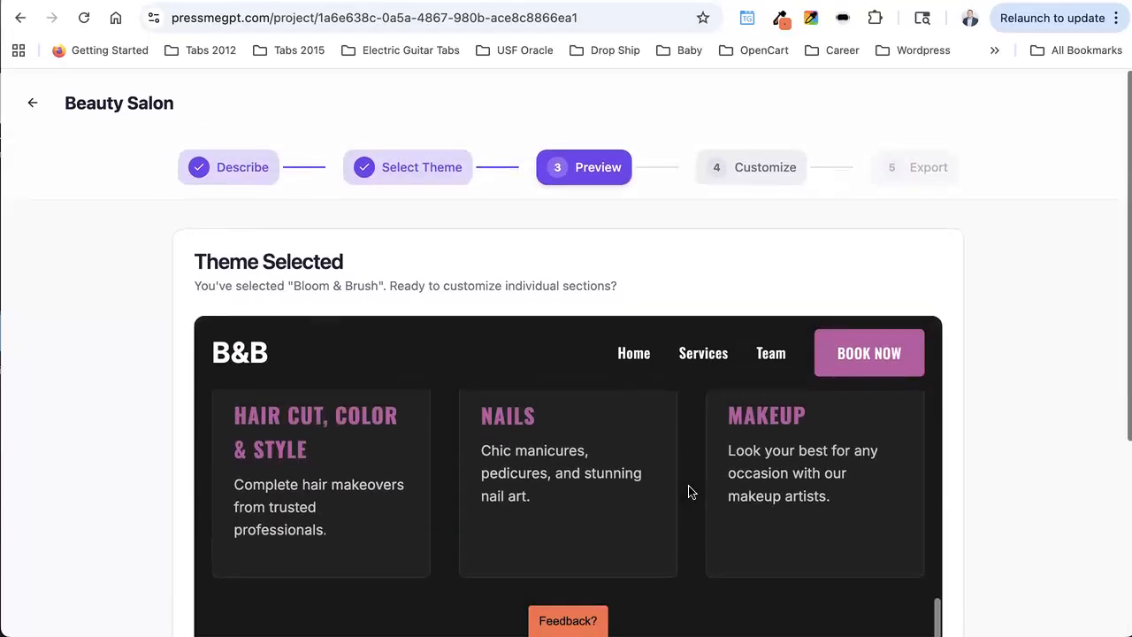
scroll(688, 487, "down", 8)
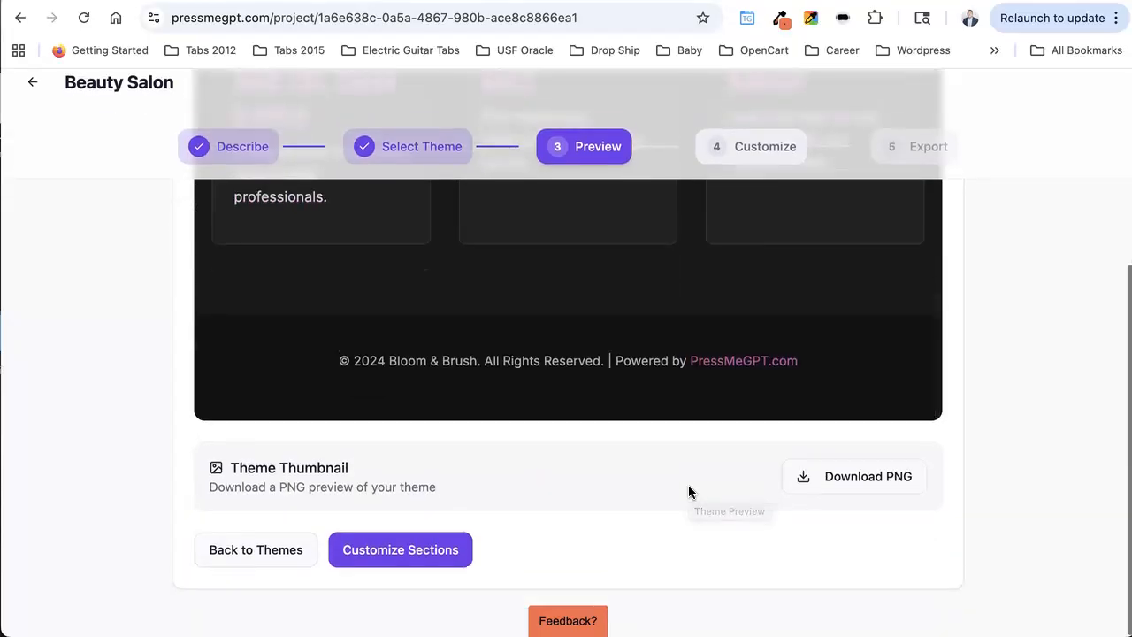
Step: Go back to the theme options and select Glamouré for preview again
left_click(276, 578)
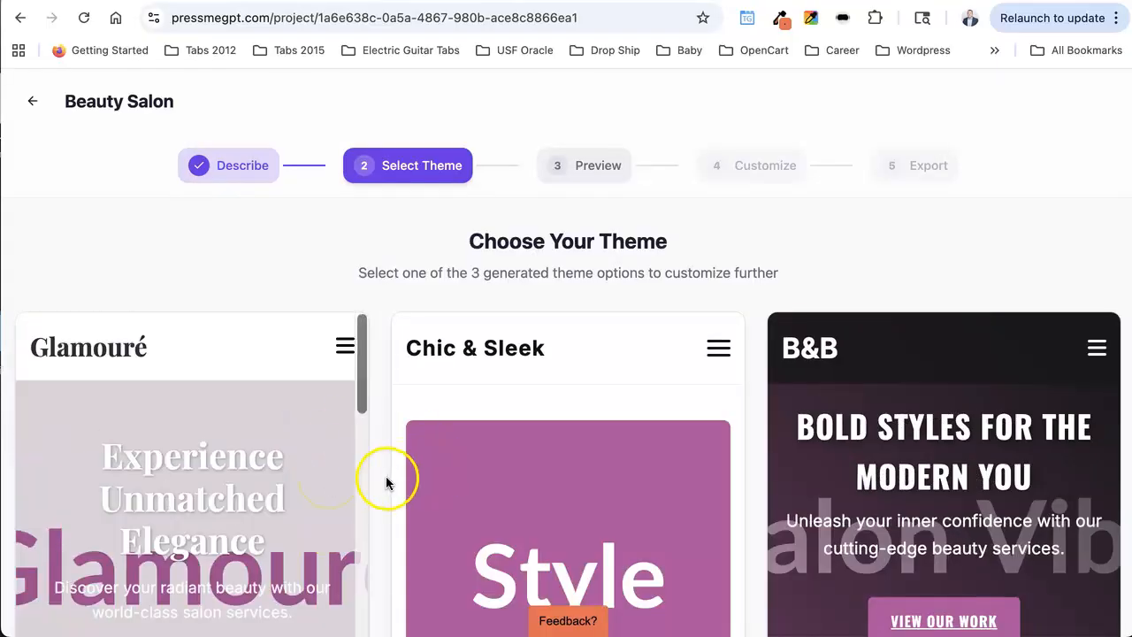
scroll(378, 487, "down", 4)
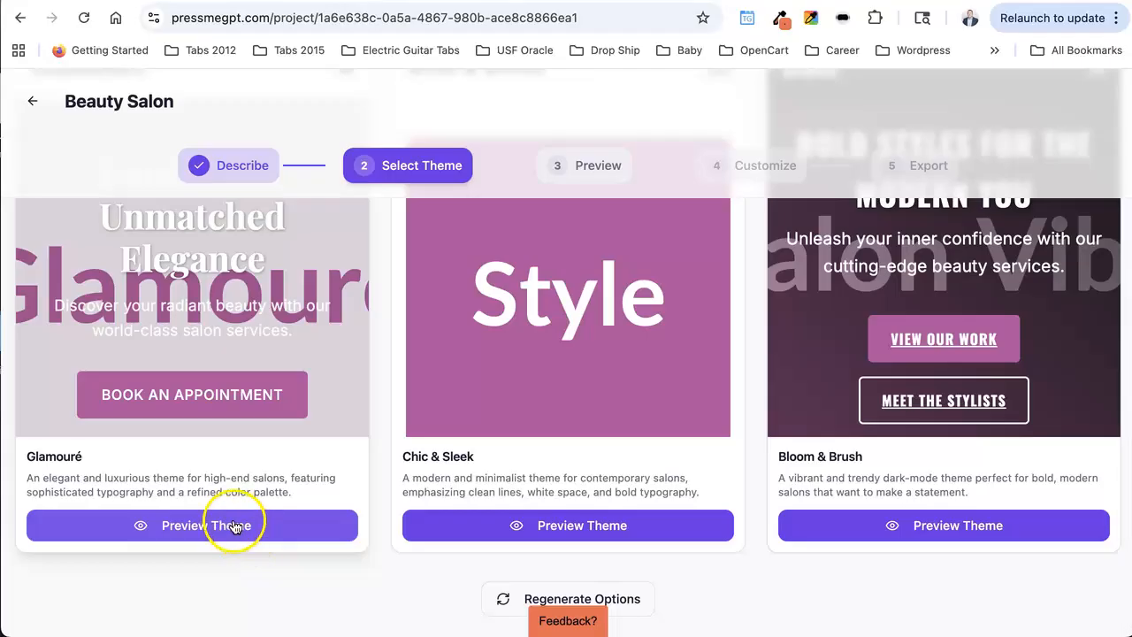
left_click(222, 526)
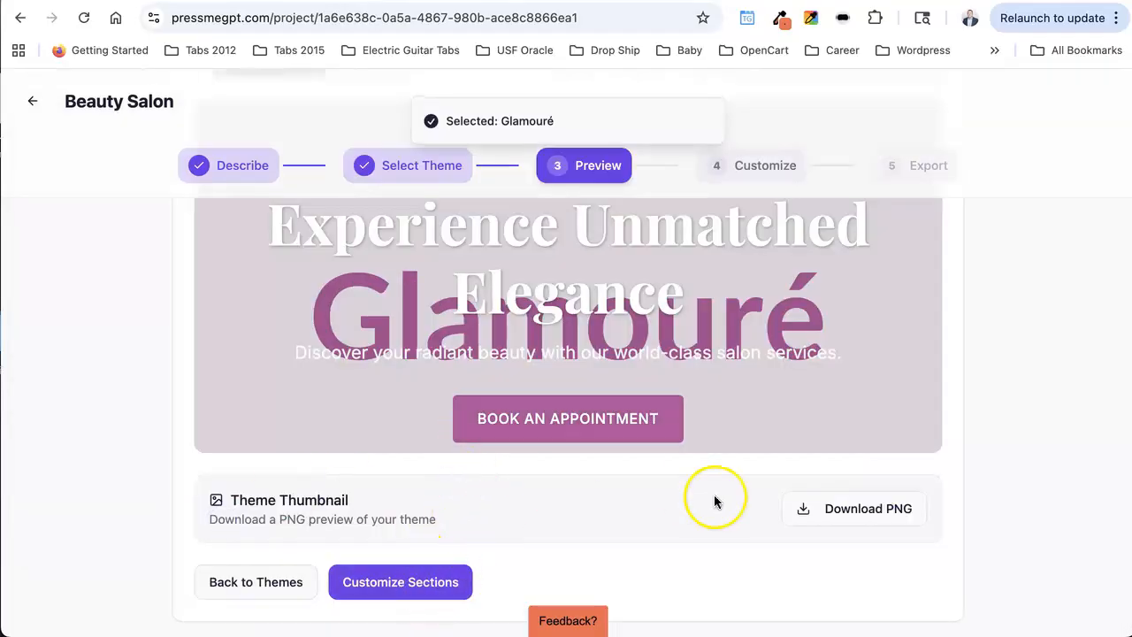
Step: Download the Glamouré theme thumbnail as a PNG, view the downloaded image in the browser, and return to the PressMeGPT project
scroll(1050, 407, "up", 4)
scroll(1049, 403, "down", 3)
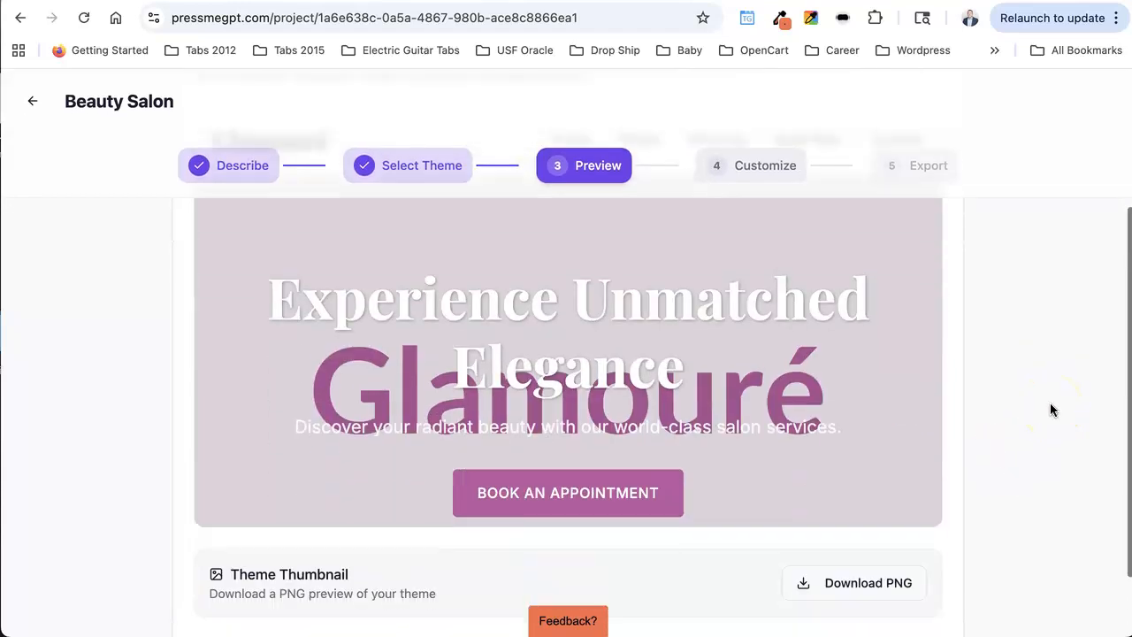
left_click(867, 535)
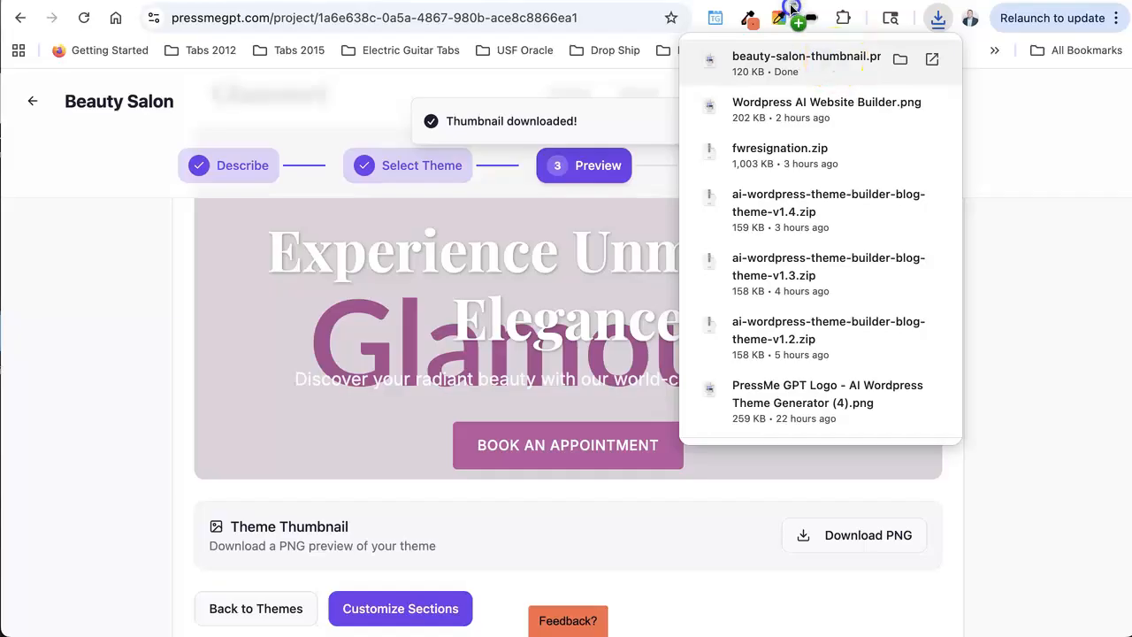
left_click(795, 63)
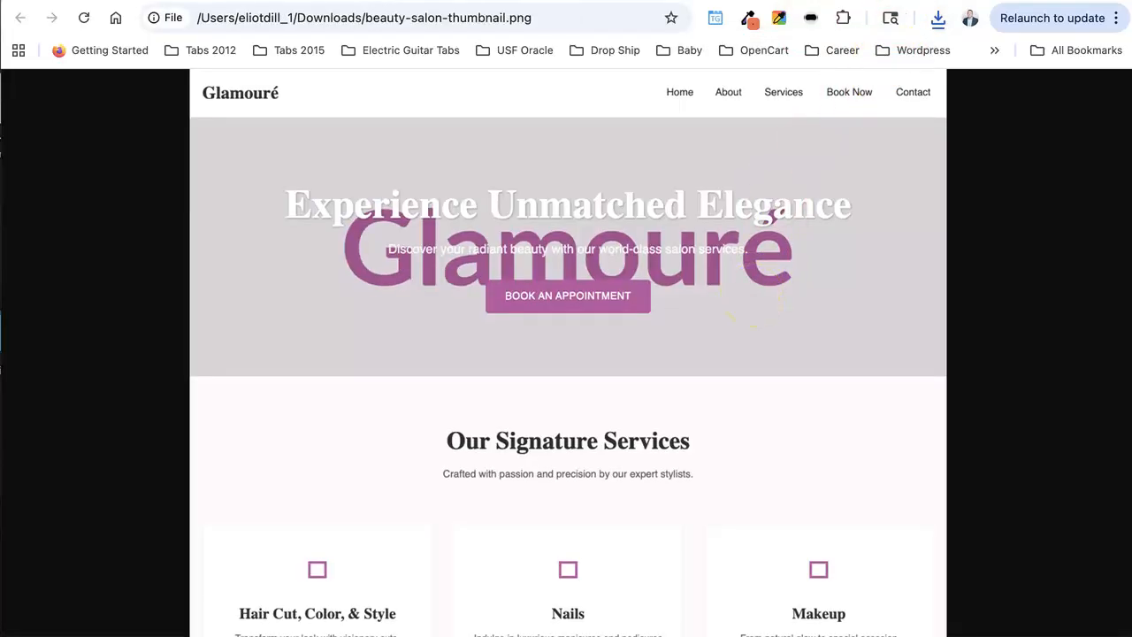
left_click(796, 1)
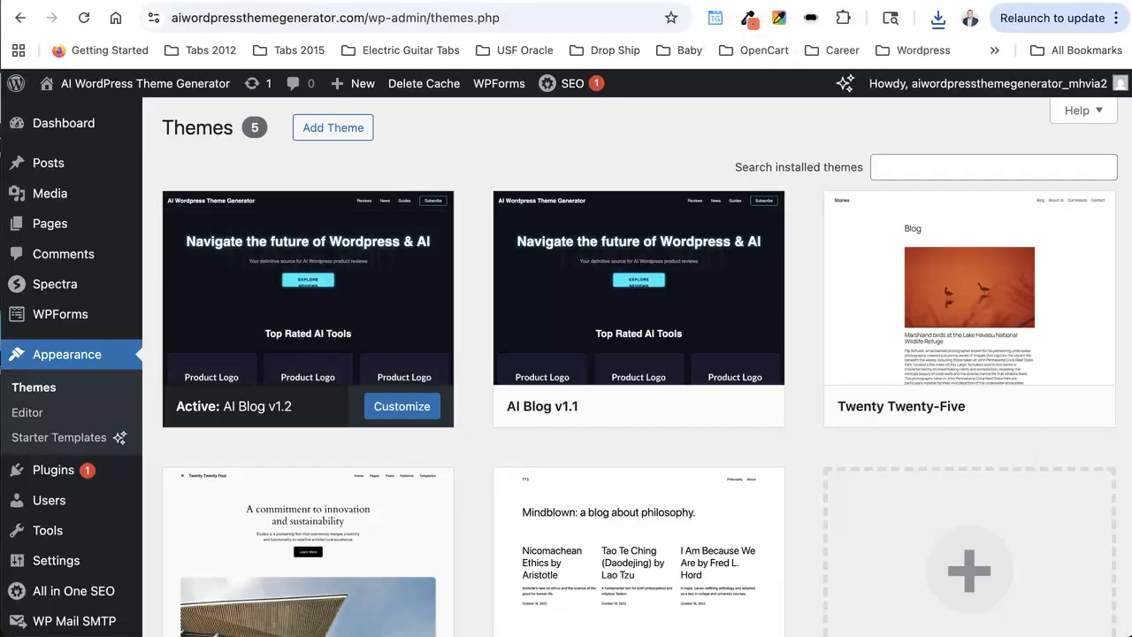
left_click(353, 1)
Step: Look over the Glamouré signature services cards and proceed to customizing the theme's sections
scroll(595, 439, "down", 5)
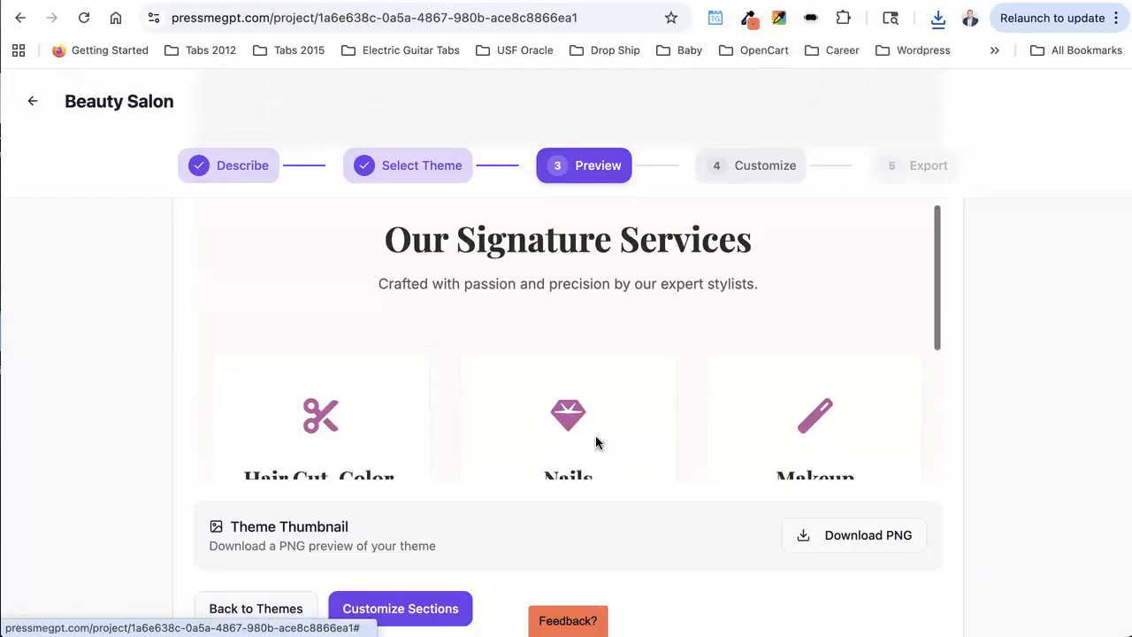
scroll(595, 435, "down", 3)
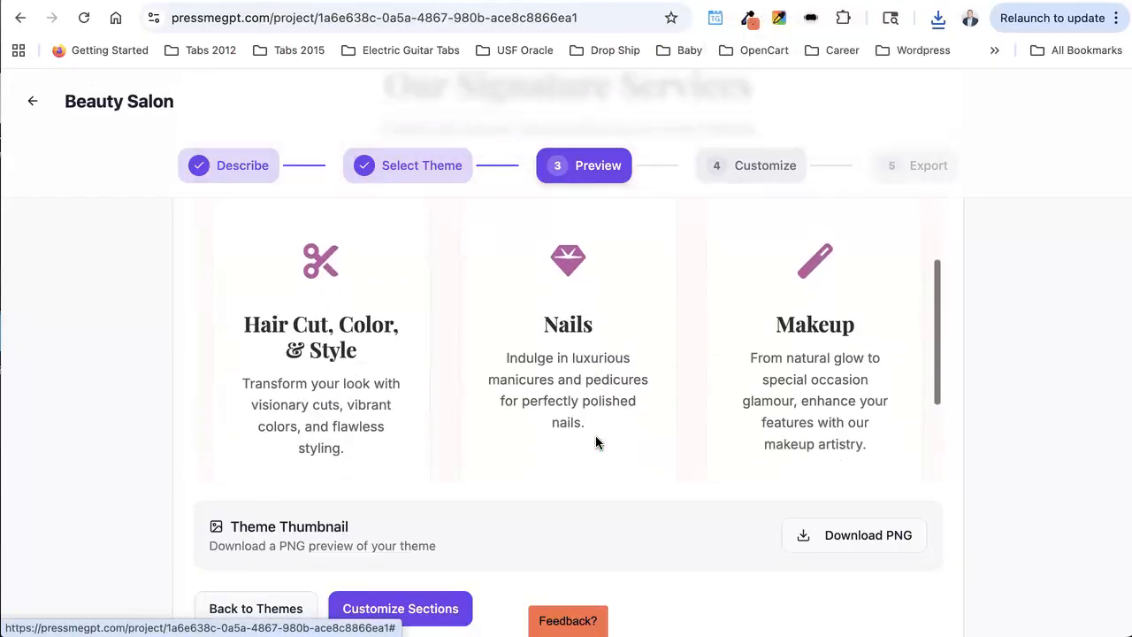
left_click(433, 609)
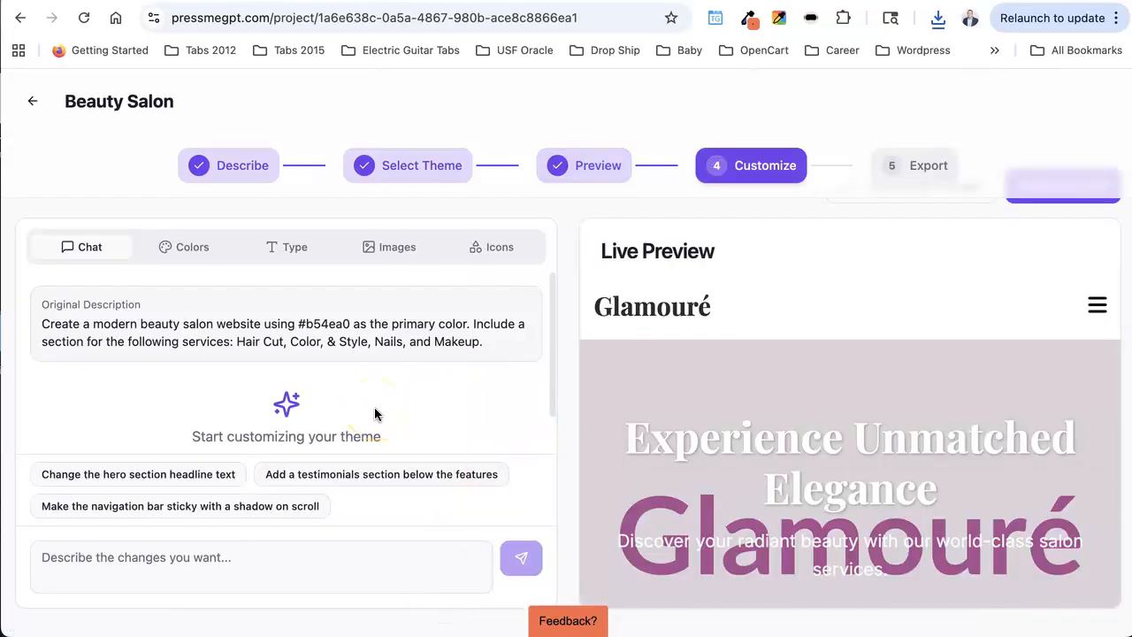
Step: Examine the chat customization suggestions, the live preview and the theme's color settings
scroll(374, 413, "down", 1)
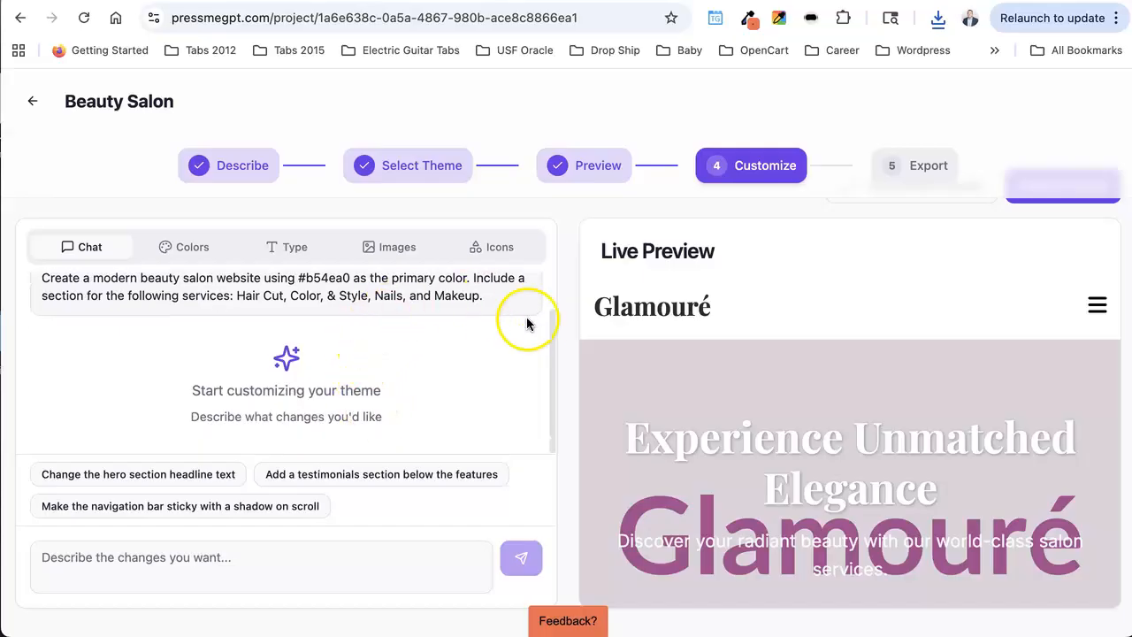
scroll(704, 402, "down", 10)
scroll(703, 403, "up", 15)
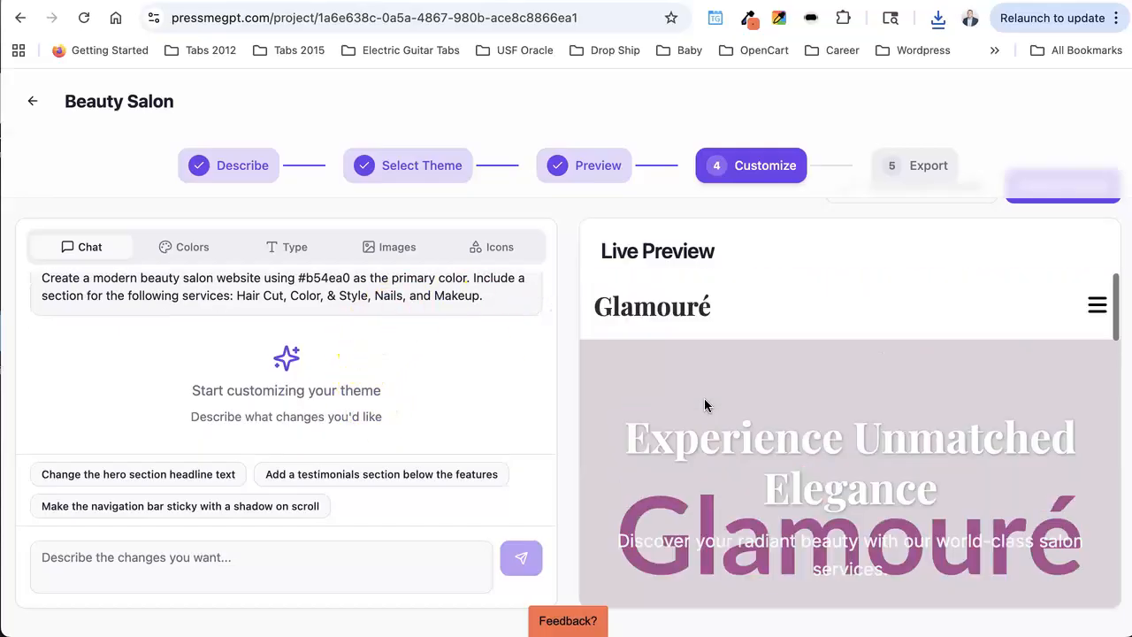
left_click(190, 247)
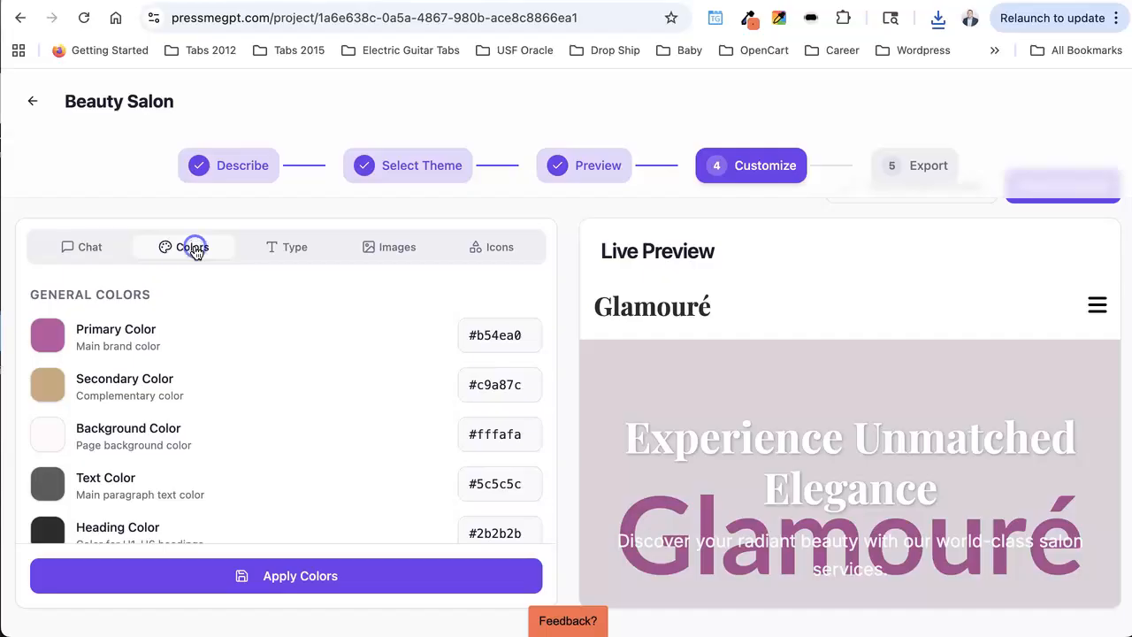
left_click(77, 259)
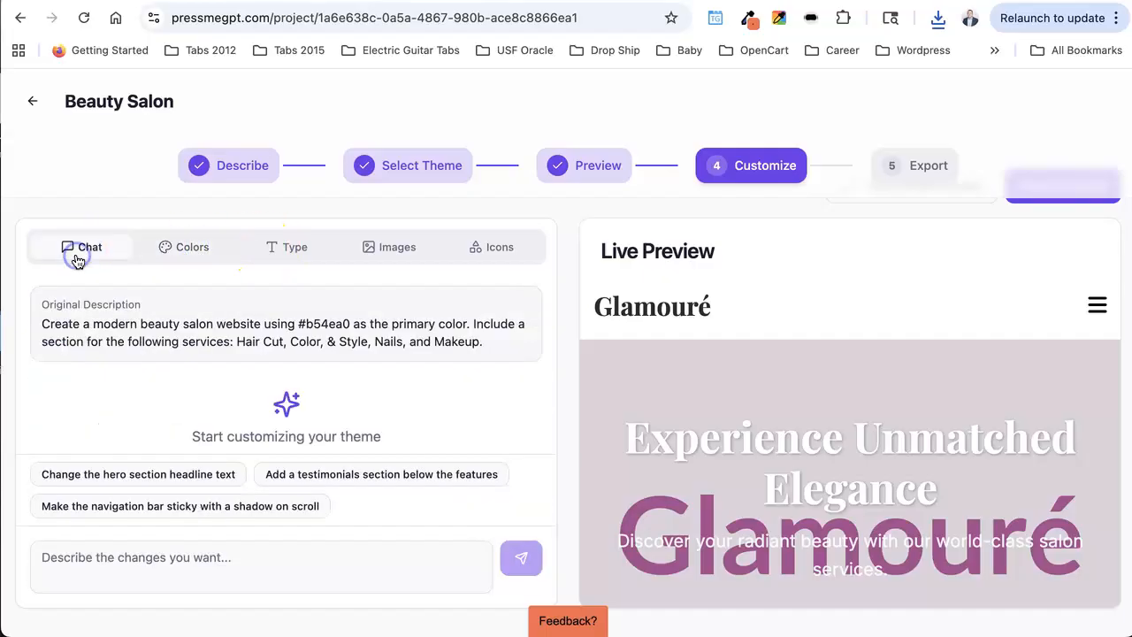
left_click(177, 249)
scroll(260, 450, "down", 3)
scroll(262, 451, "up", 3)
scroll(261, 453, "down", 5)
scroll(262, 452, "up", 5)
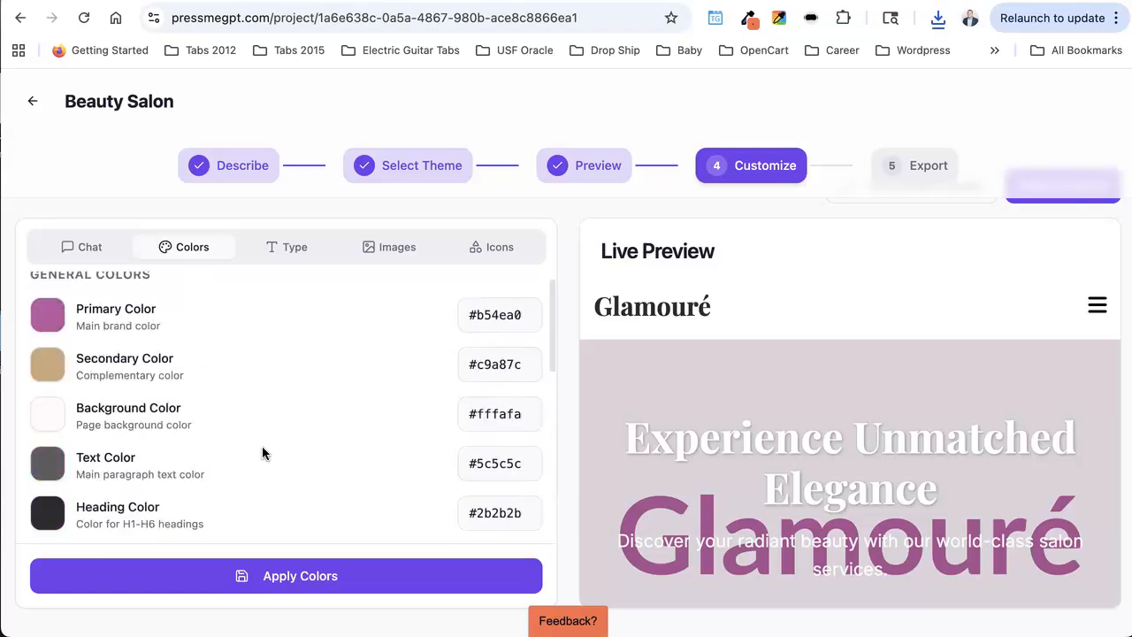
Step: Set the typography's heading scale to 1.35 and base font size to 18px, apply it, and check the live preview
left_click(290, 251)
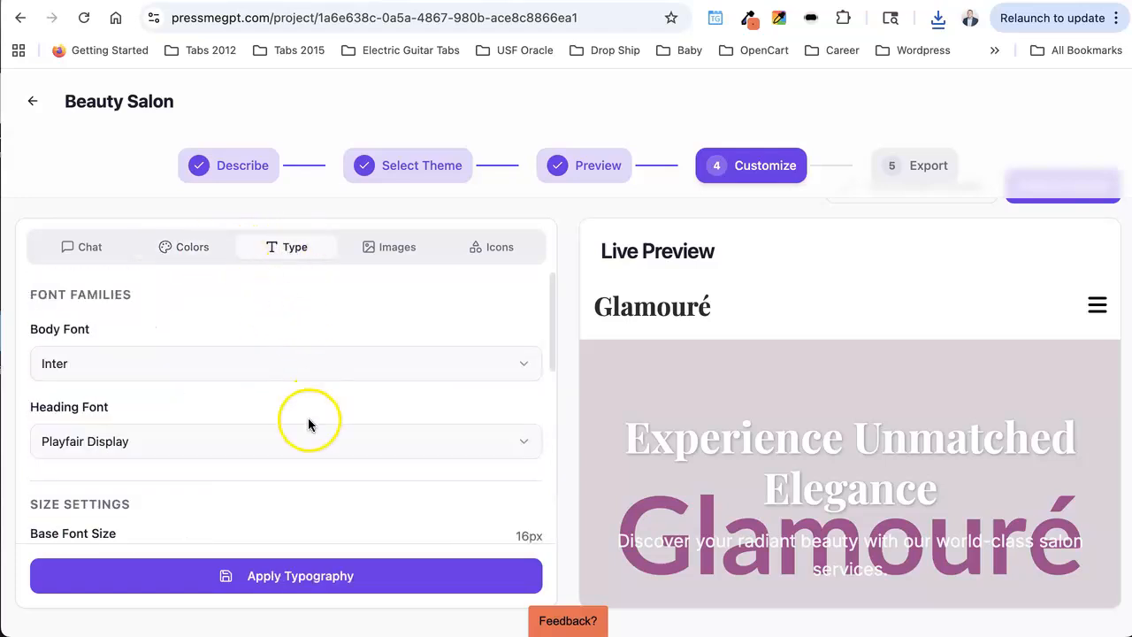
scroll(274, 450, "down", 10)
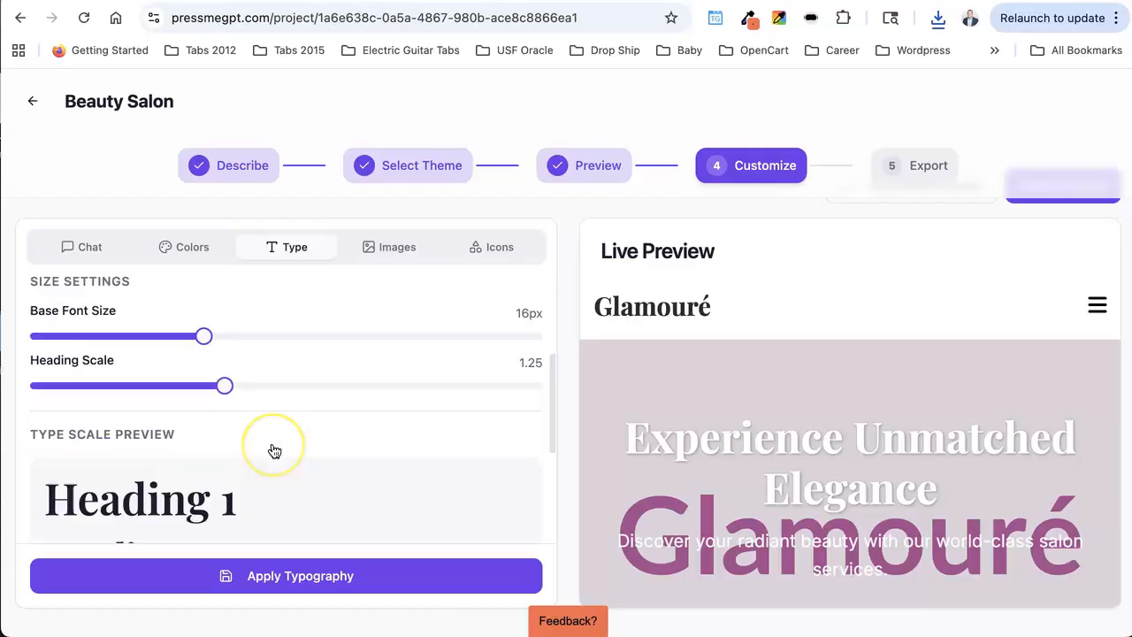
scroll(274, 451, "up", 5)
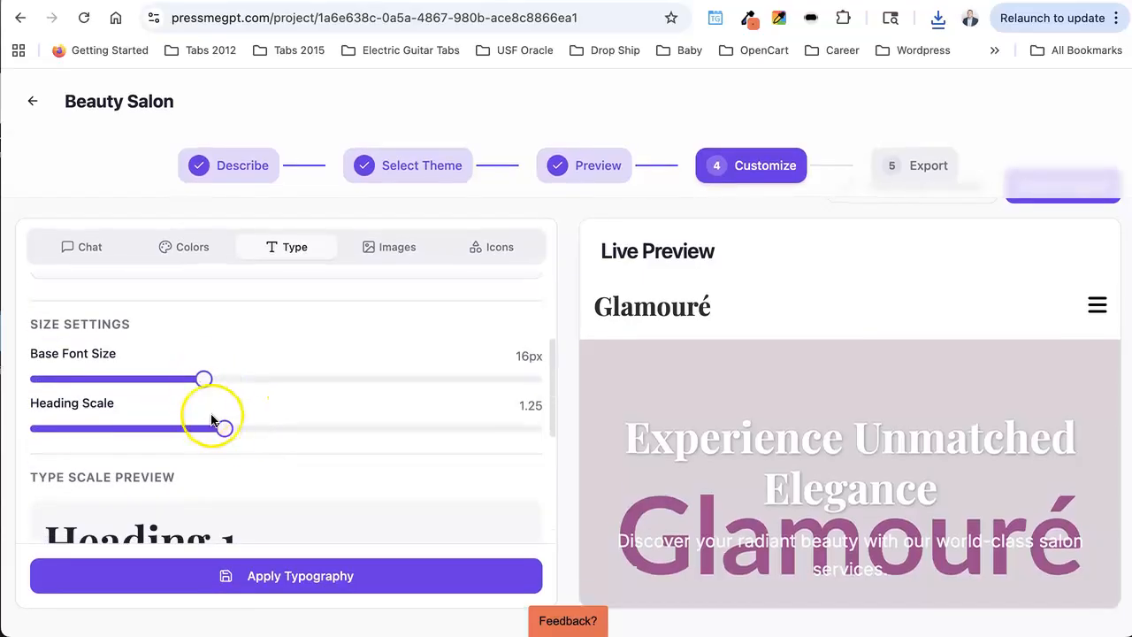
left_click_drag(236, 431, 339, 423)
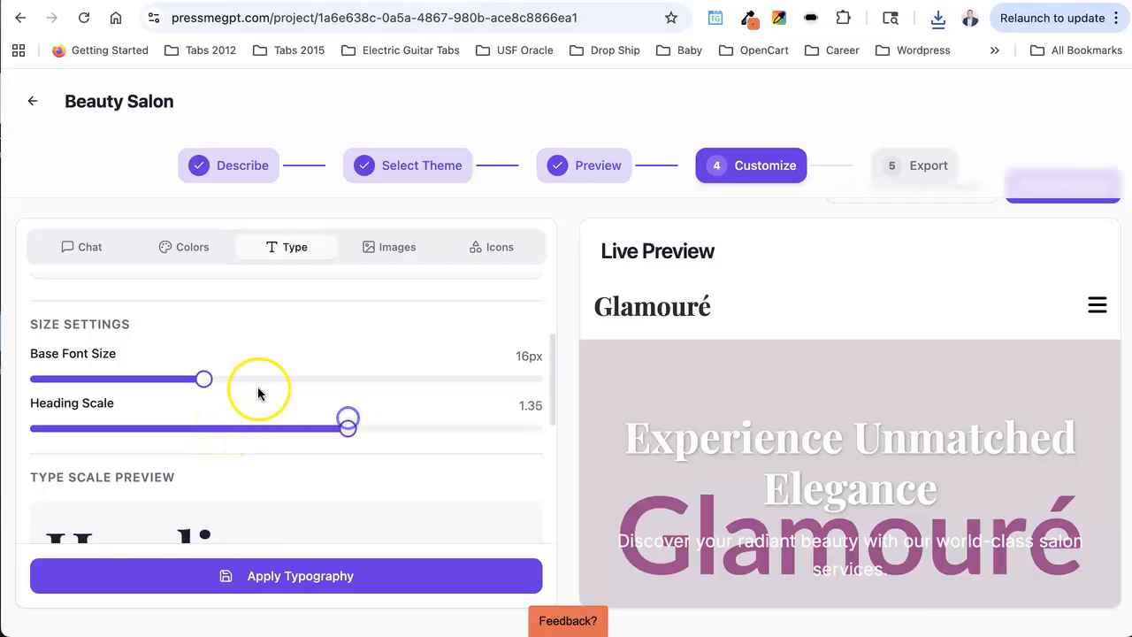
left_click_drag(198, 379, 280, 382)
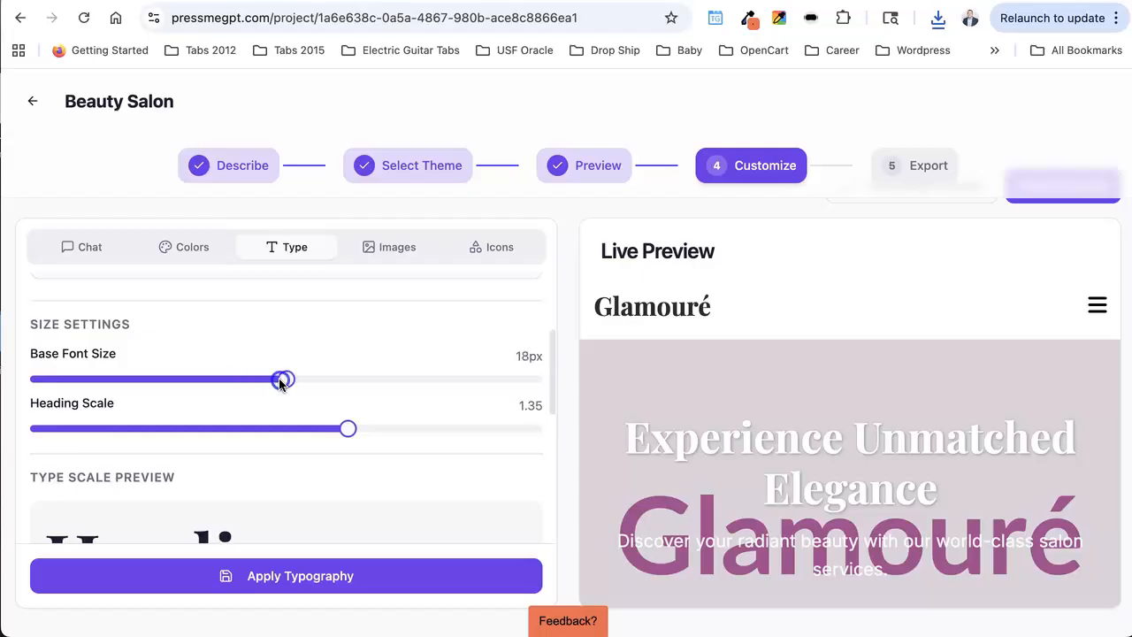
scroll(316, 455, "down", 5)
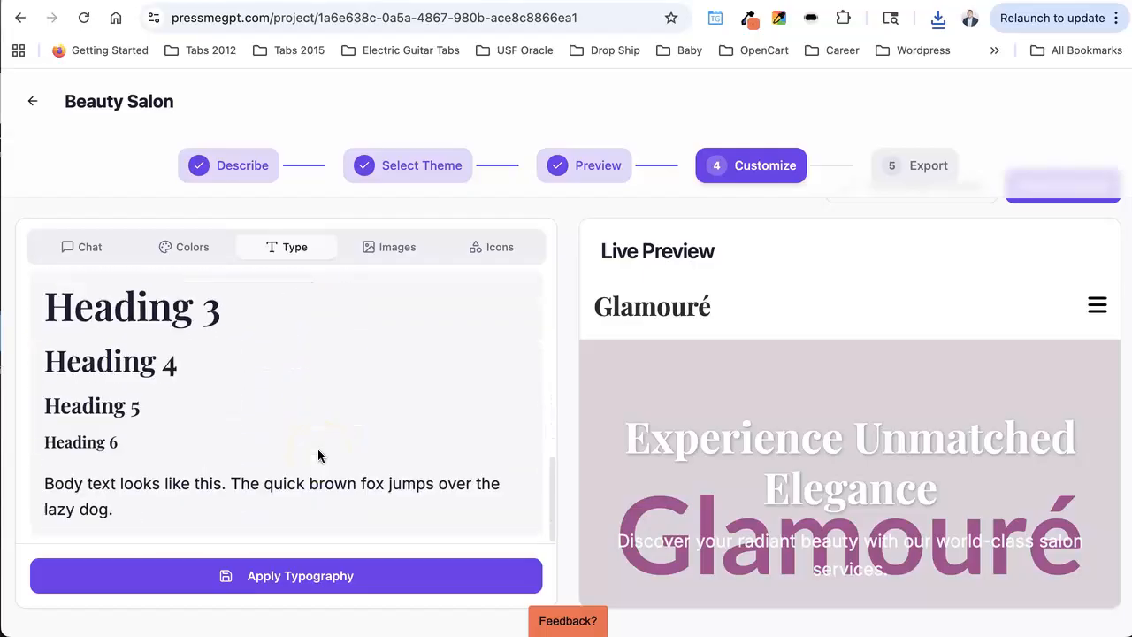
left_click(271, 571)
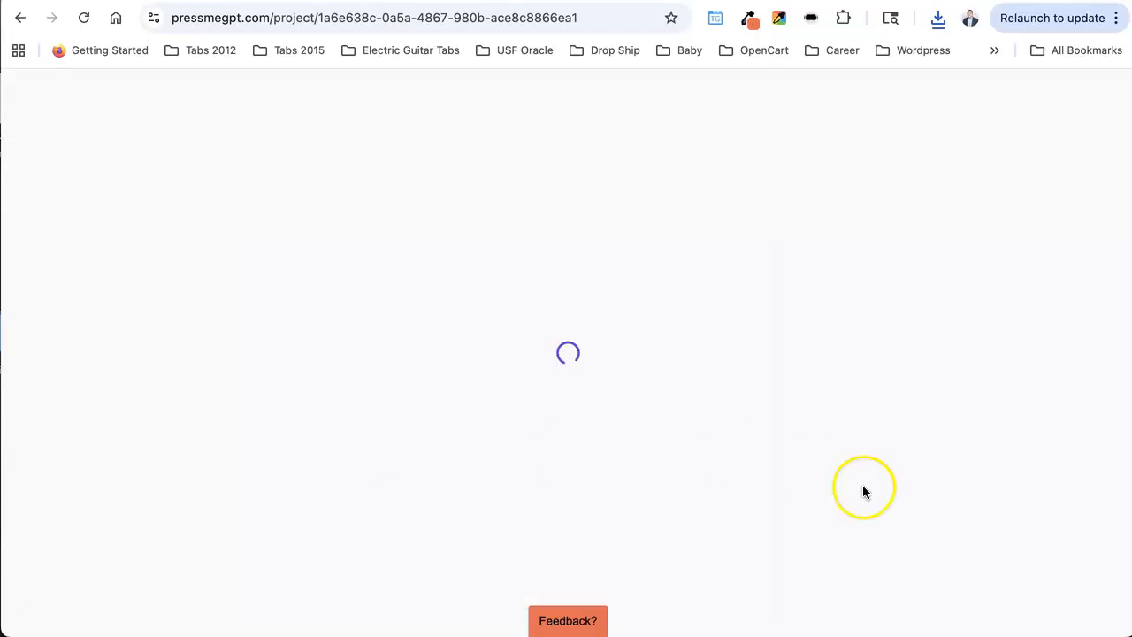
scroll(862, 485, "down", 2)
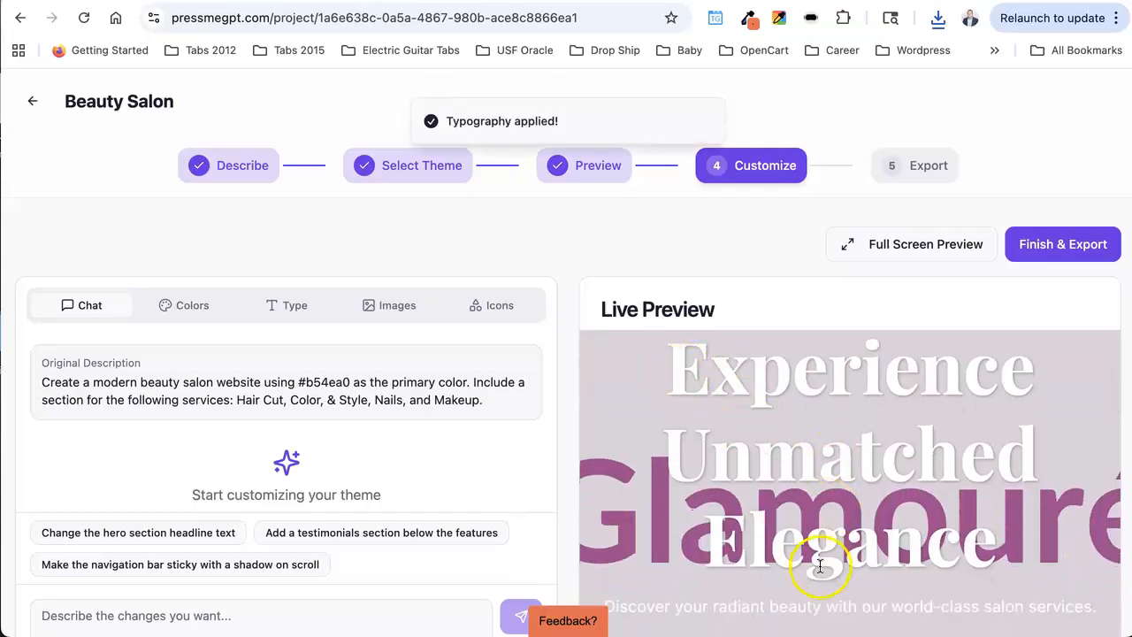
Step: Choose Lato as the body font in the theme's typography settings
left_click(294, 307)
left_click(172, 427)
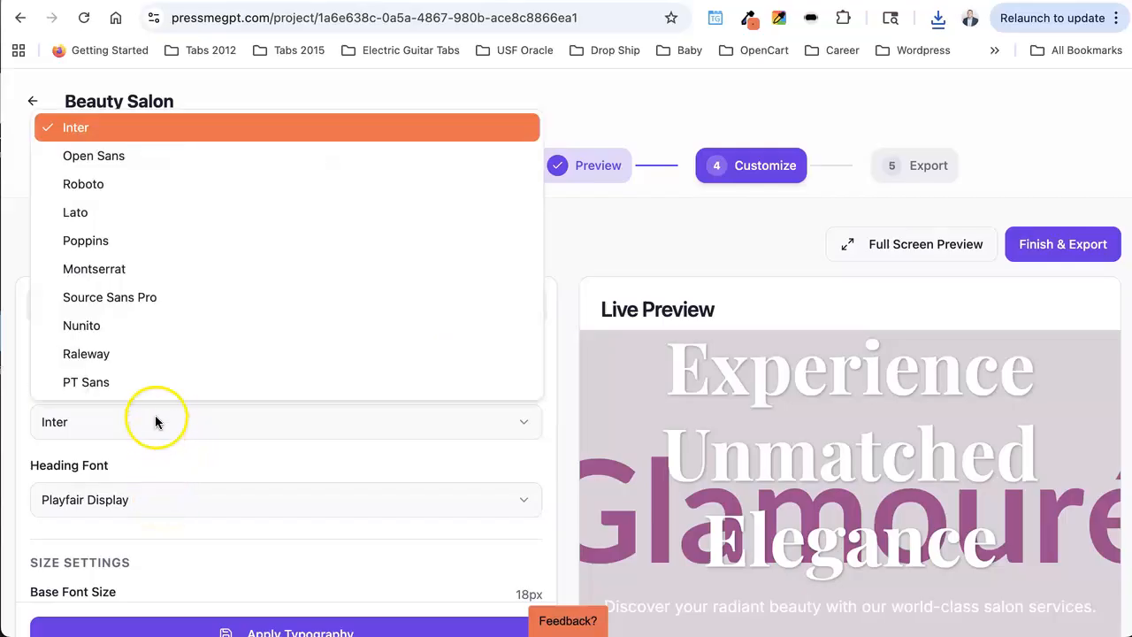
left_click(139, 215)
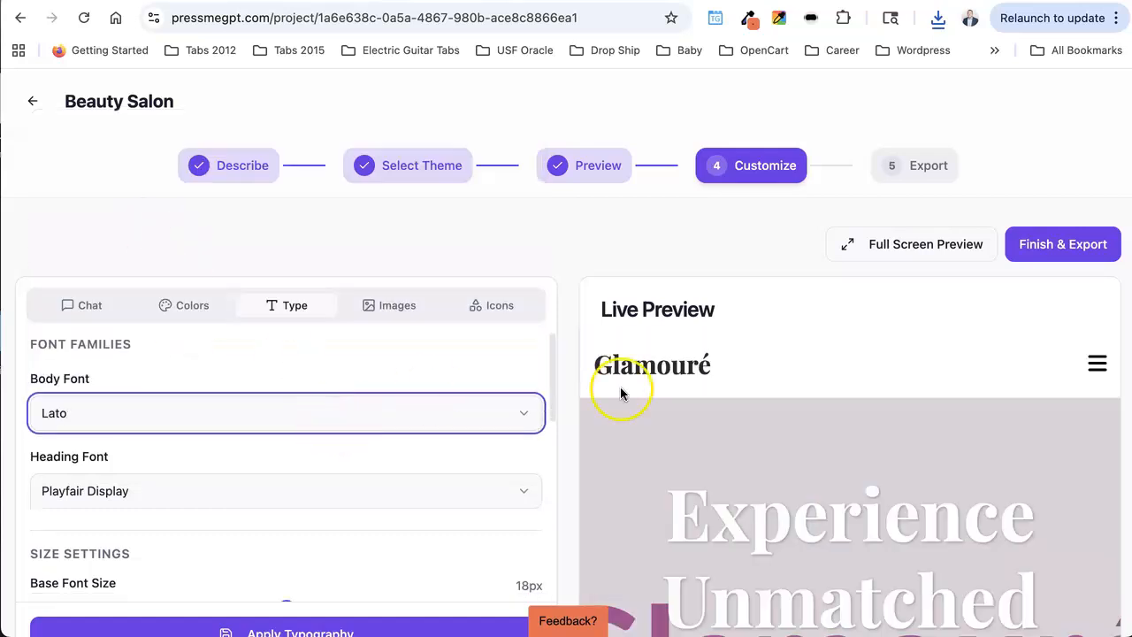
Step: Apply the typography with Lato as the body font and check the result in the live preview
scroll(691, 403, "down", 5)
scroll(331, 515, "down", 2)
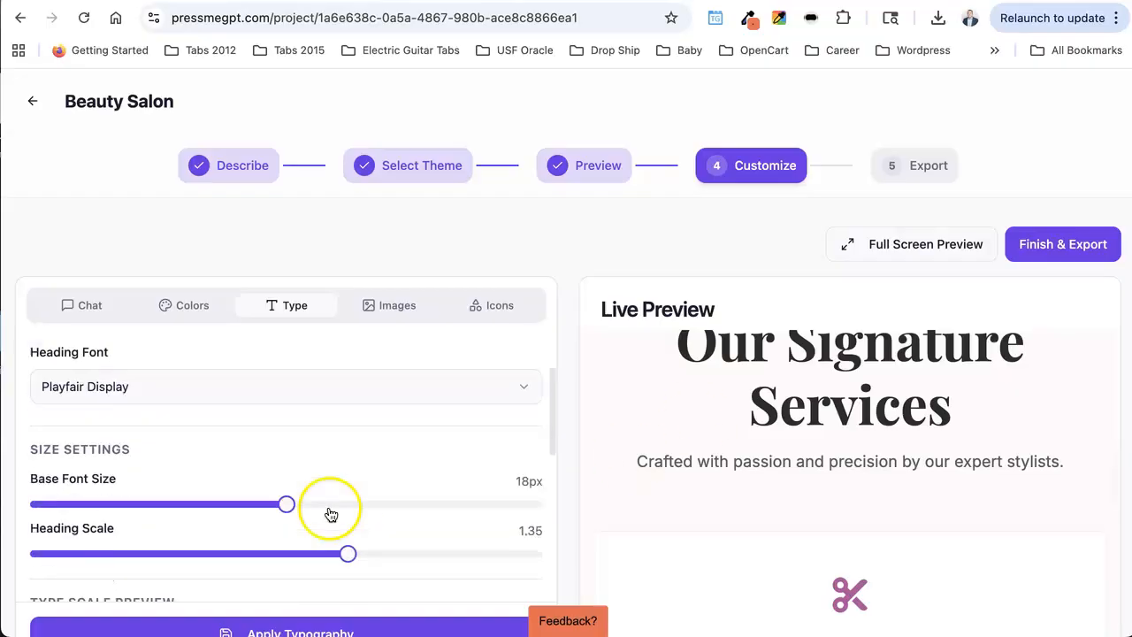
scroll(331, 514, "down", 5)
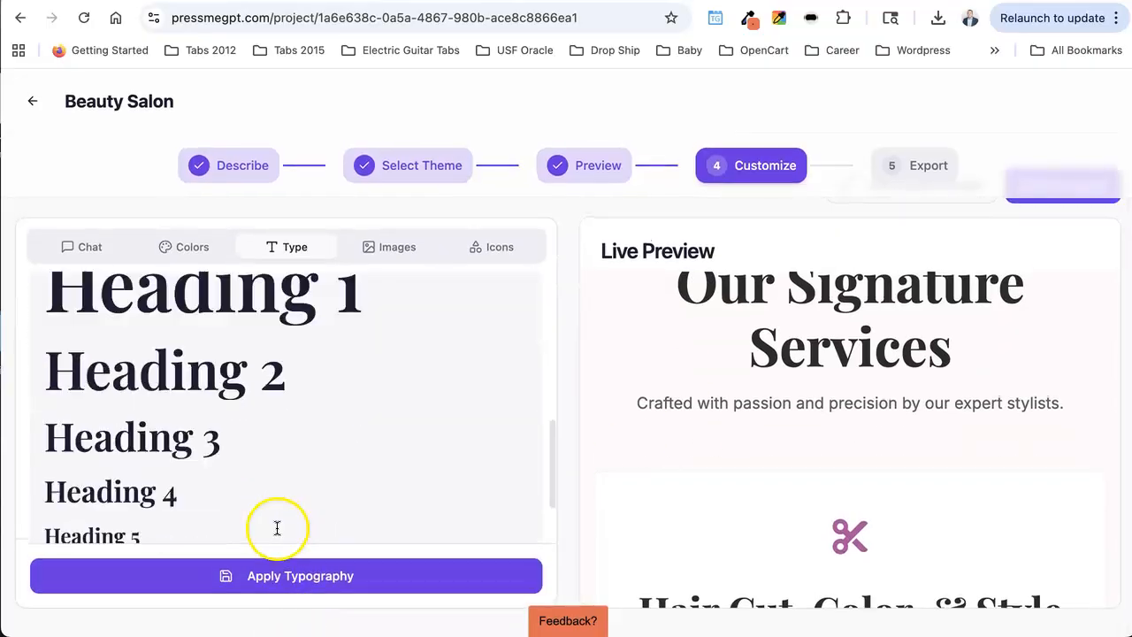
scroll(276, 528, "down", 2)
left_click(250, 570)
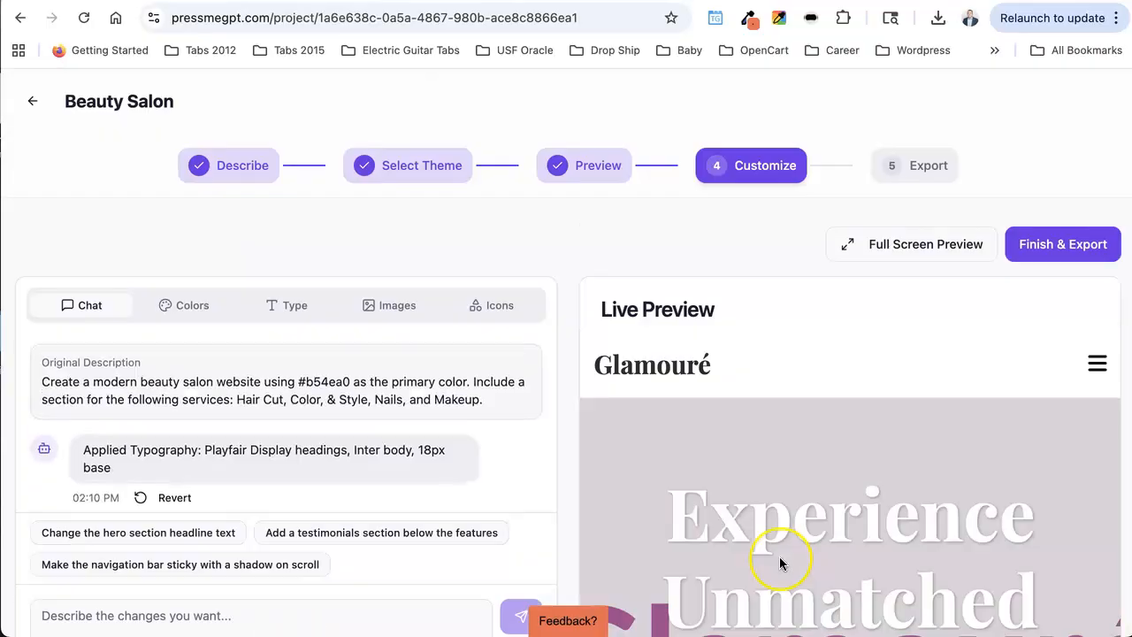
scroll(779, 563, "down", 5)
scroll(779, 563, "up", 1)
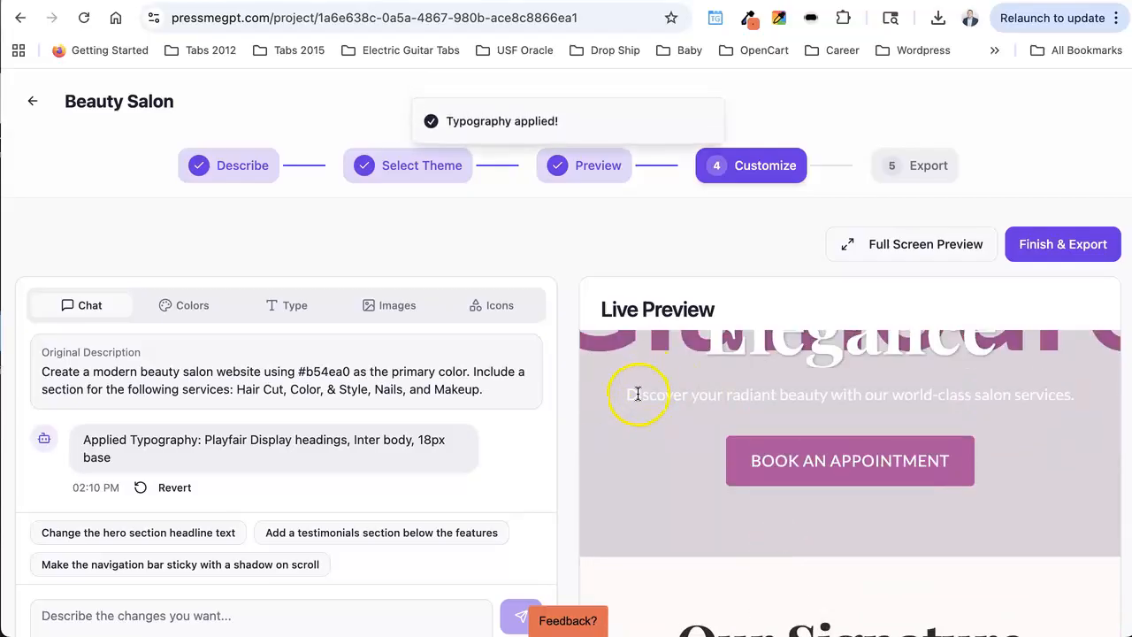
Step: Search the Unsplash images for "salon"
left_click(394, 306)
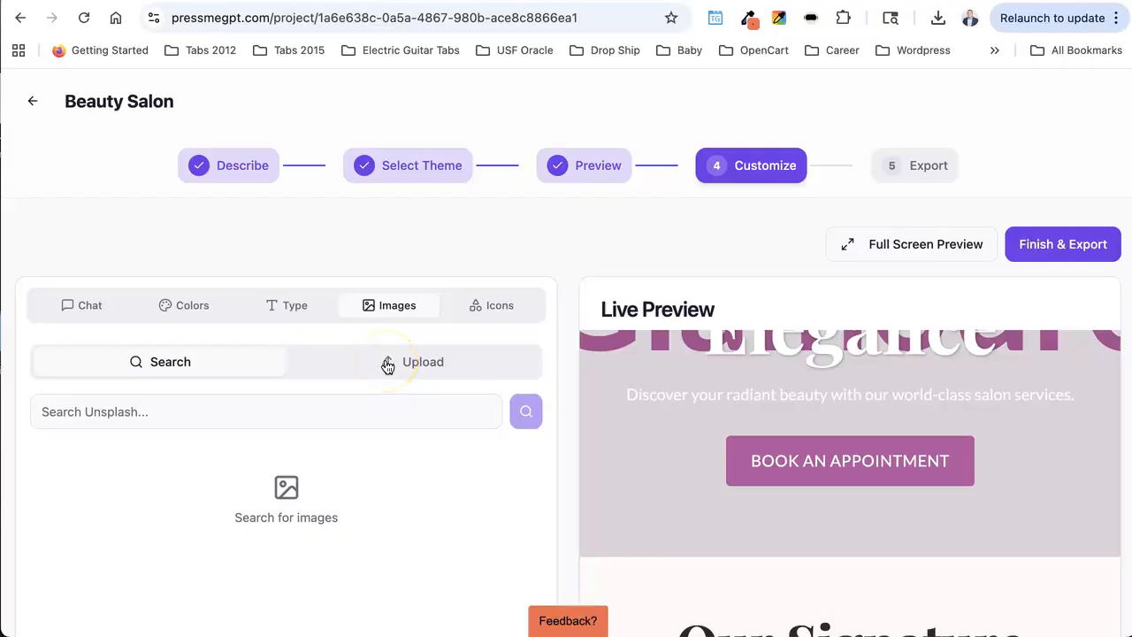
left_click(241, 419)
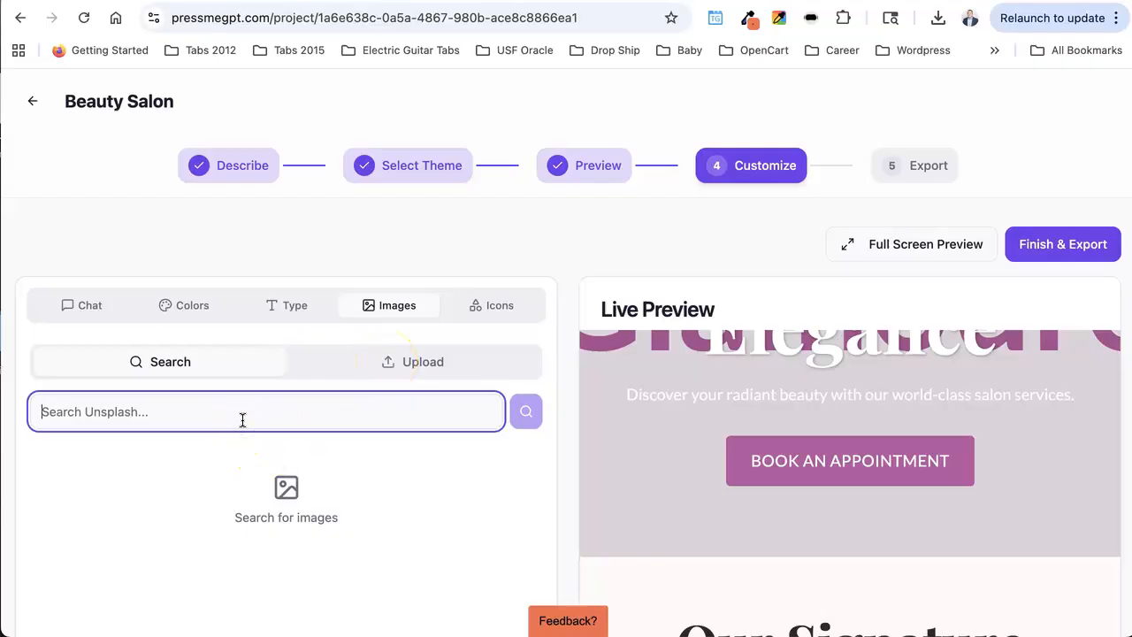
type("s")
key("BackSpace")
type("b")
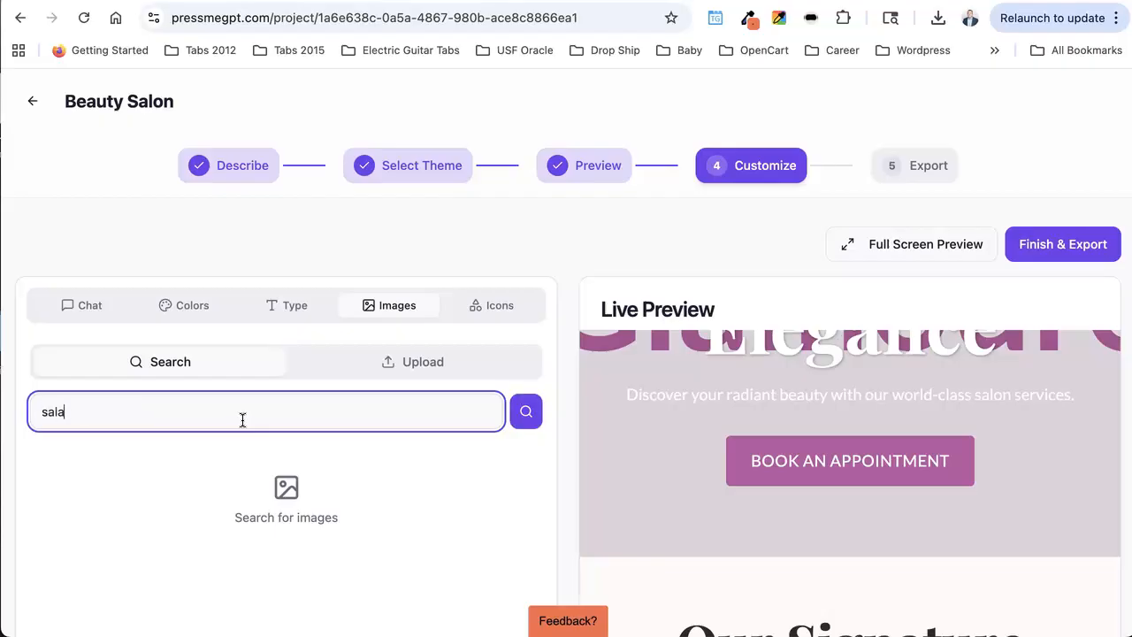
key("Return")
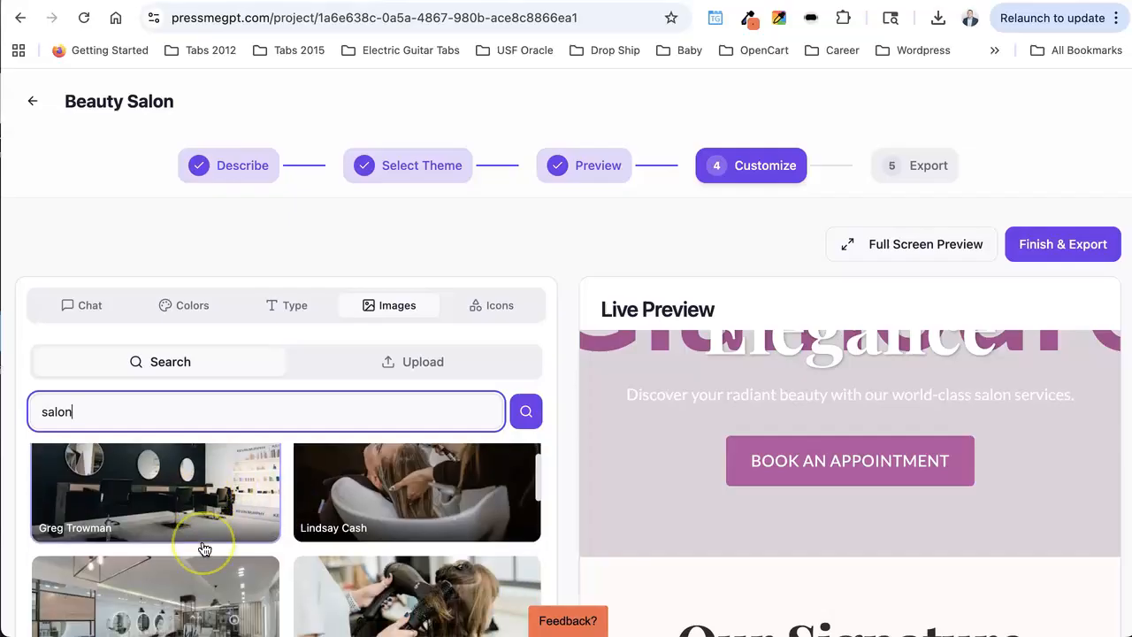
Step: Browse the salon photos and use the dark-walled interior with round mirrors as the selected image
scroll(202, 549, "down", 3)
scroll(203, 549, "up", 3)
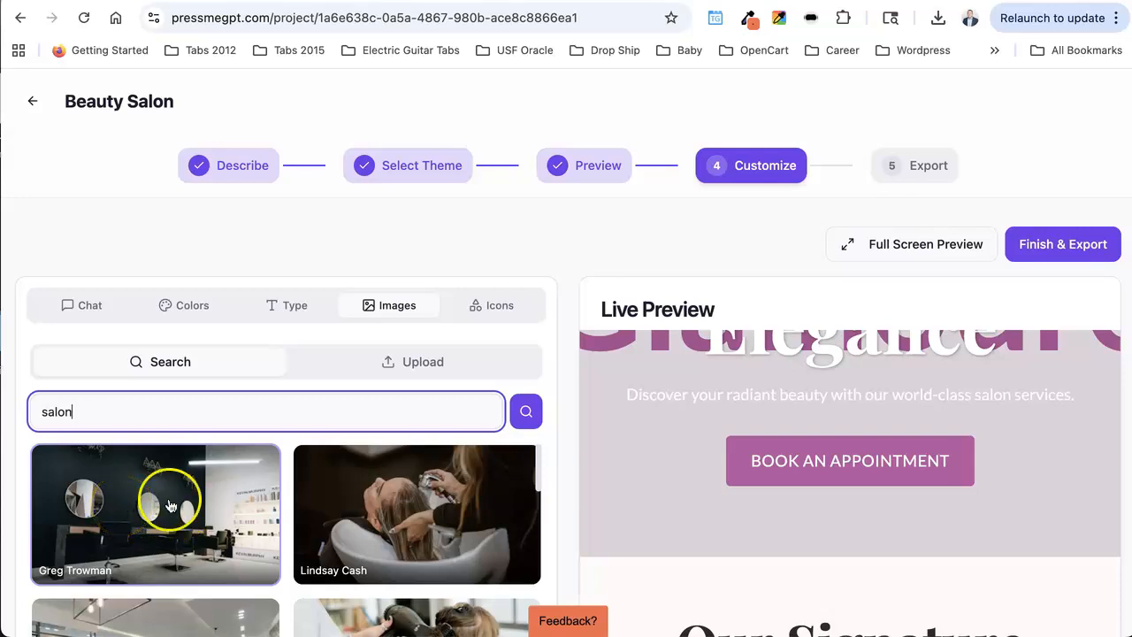
left_click(210, 520)
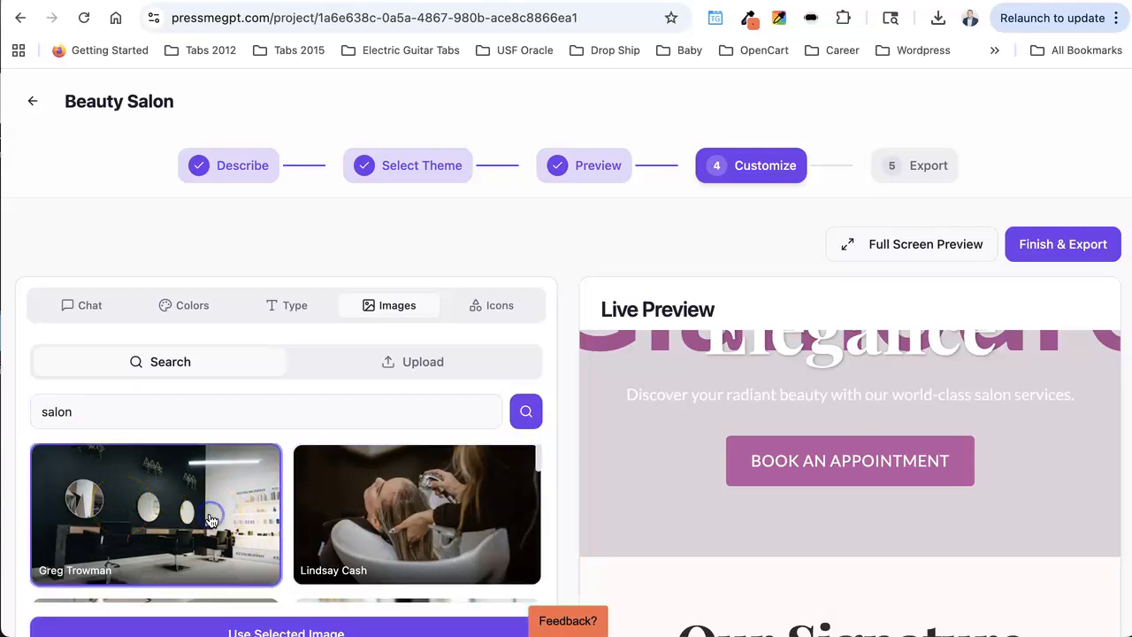
scroll(210, 520, "down", 2)
left_click(228, 627)
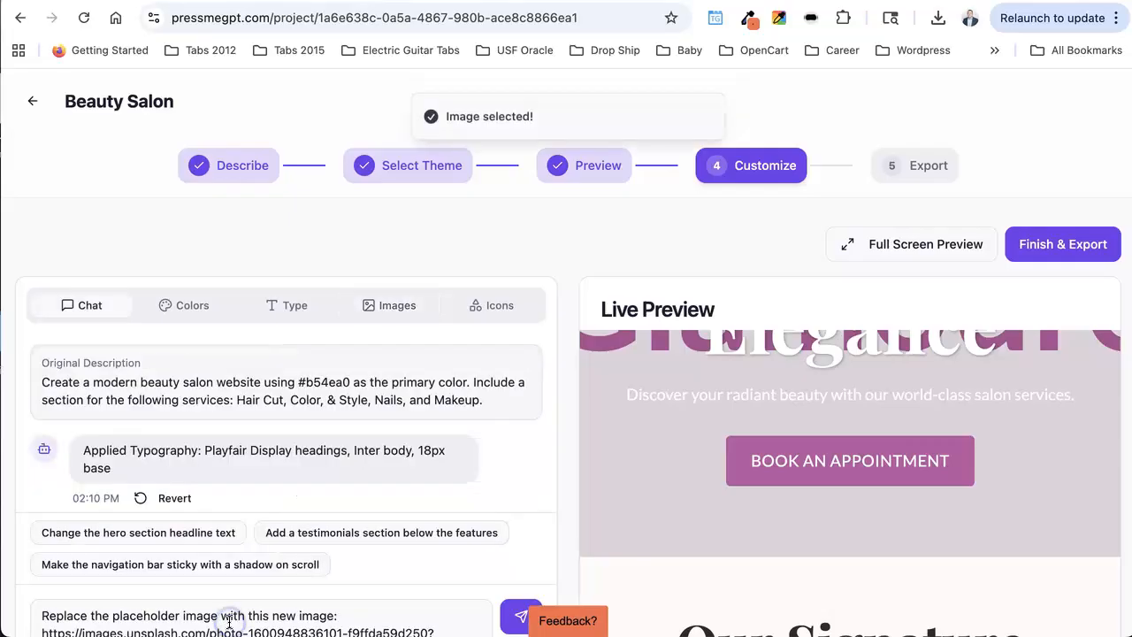
Step: Reword the chat request to "Replace background hero with this image:" before the image URL and submit it
scroll(251, 509, "down", 1)
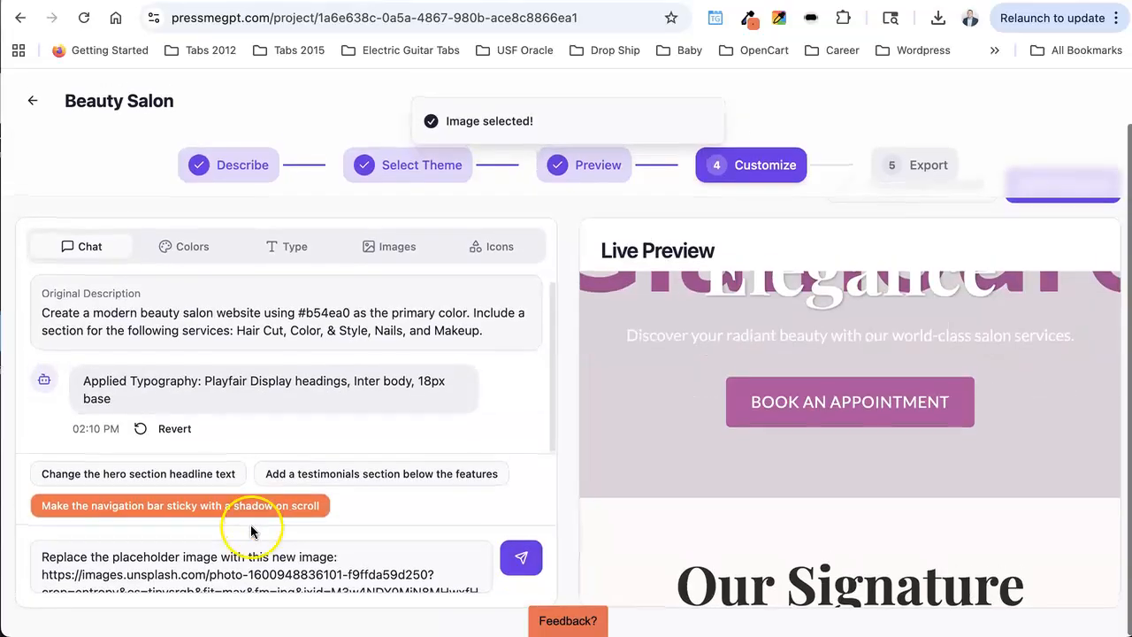
left_click_drag(37, 557, 328, 552)
type("Replace ")
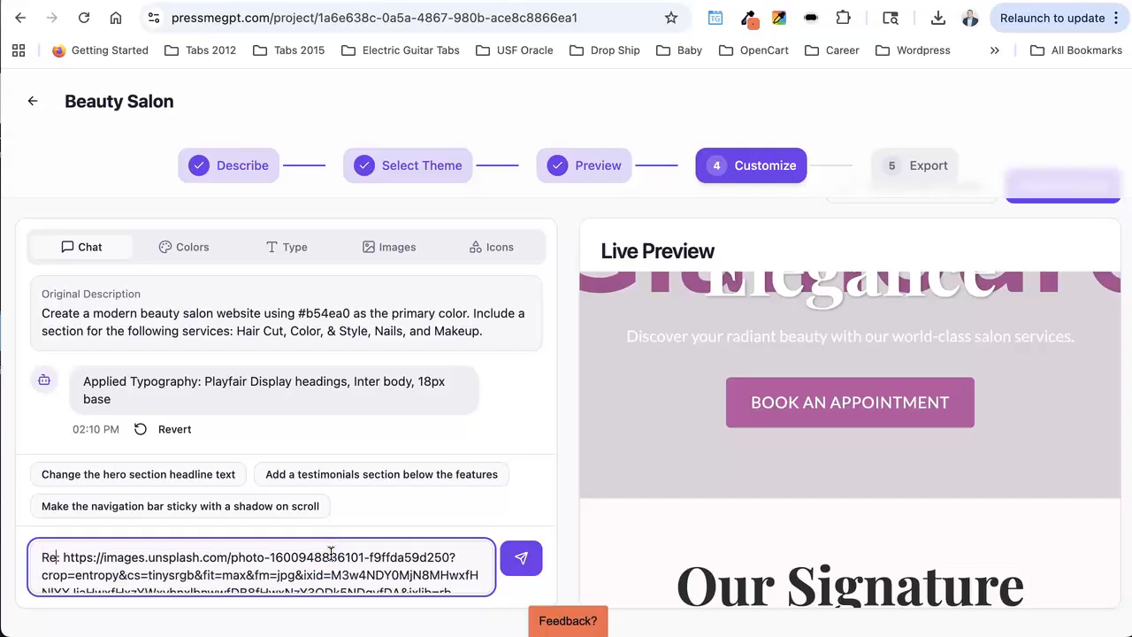
type("backgr")
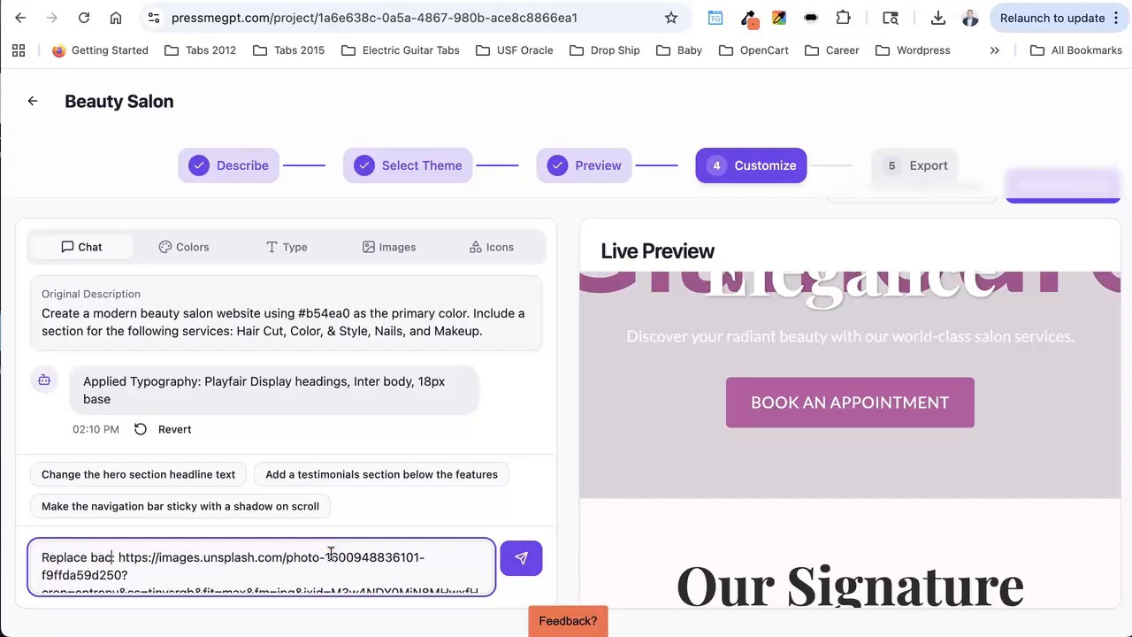
type("ound hero ")
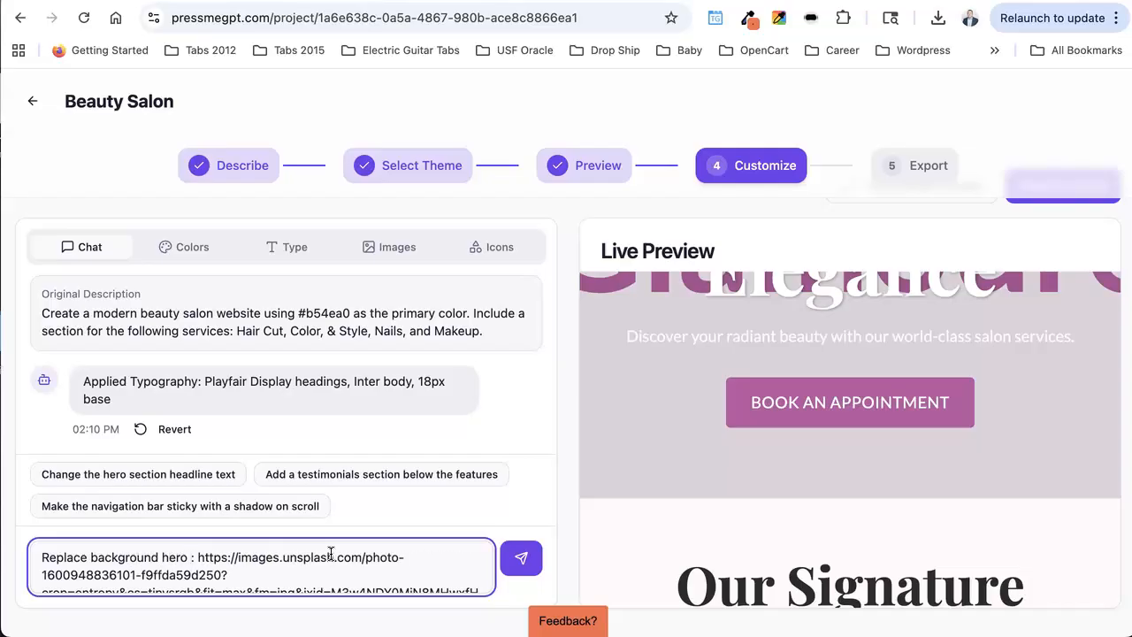
type("with this imag")
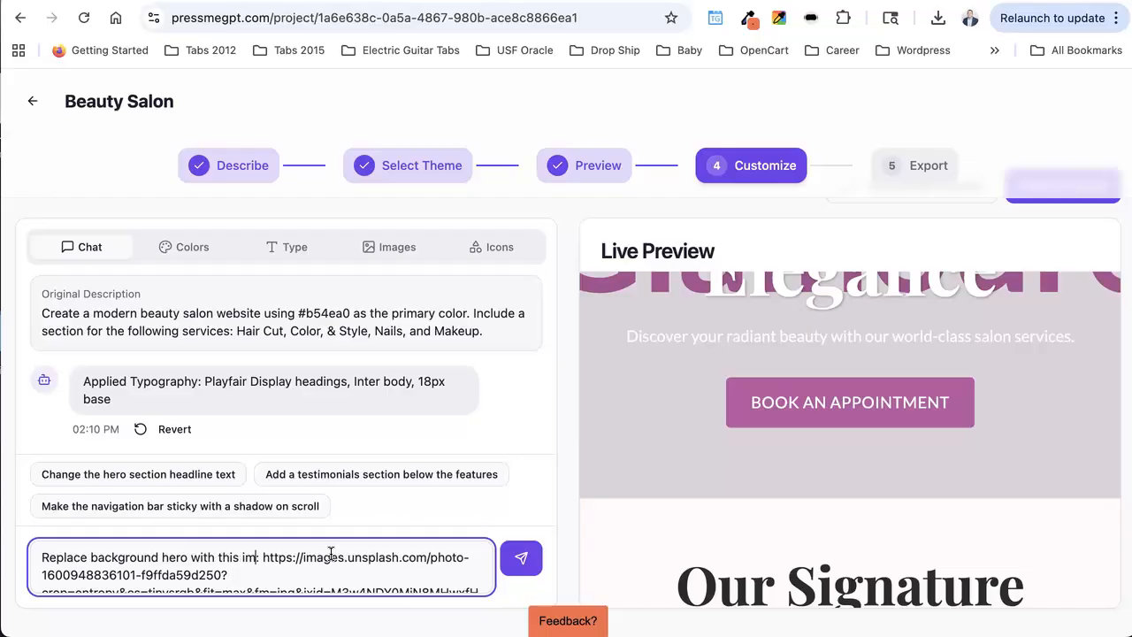
left_click(520, 558)
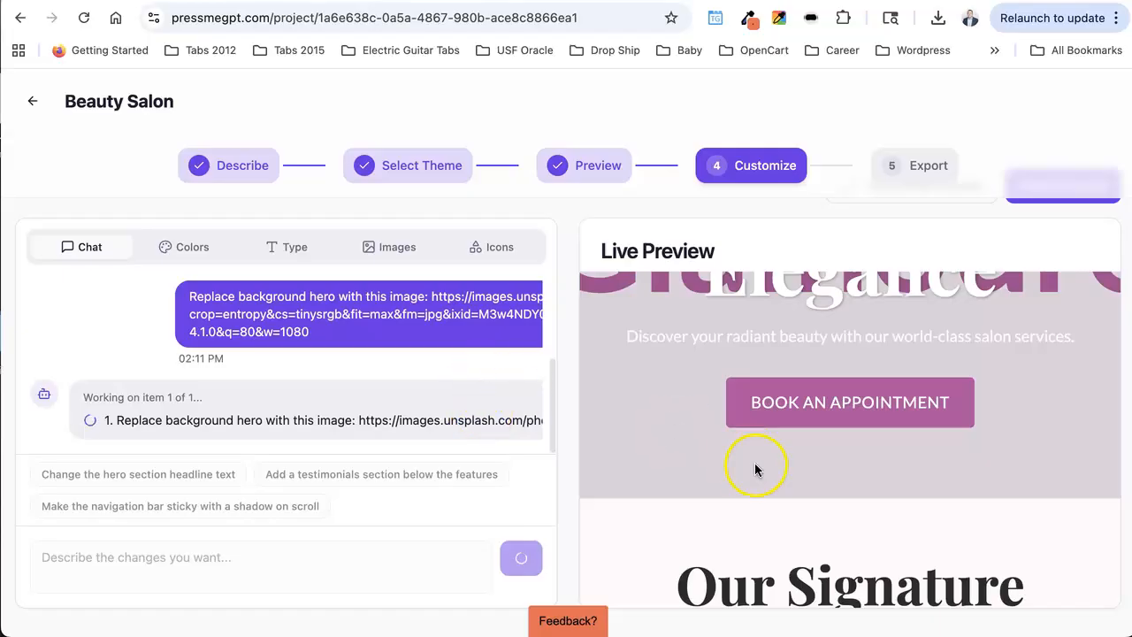
Step: Examine the hero section's background image, headline and appointment button in the live preview
scroll(754, 462, "up", 5)
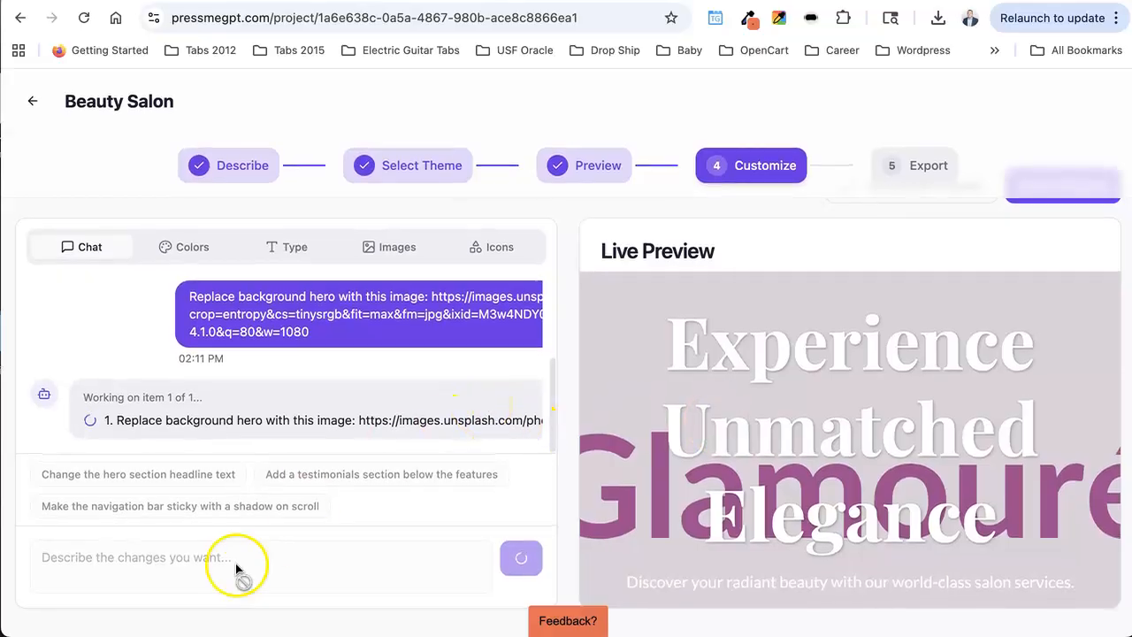
scroll(810, 425, "down", 3)
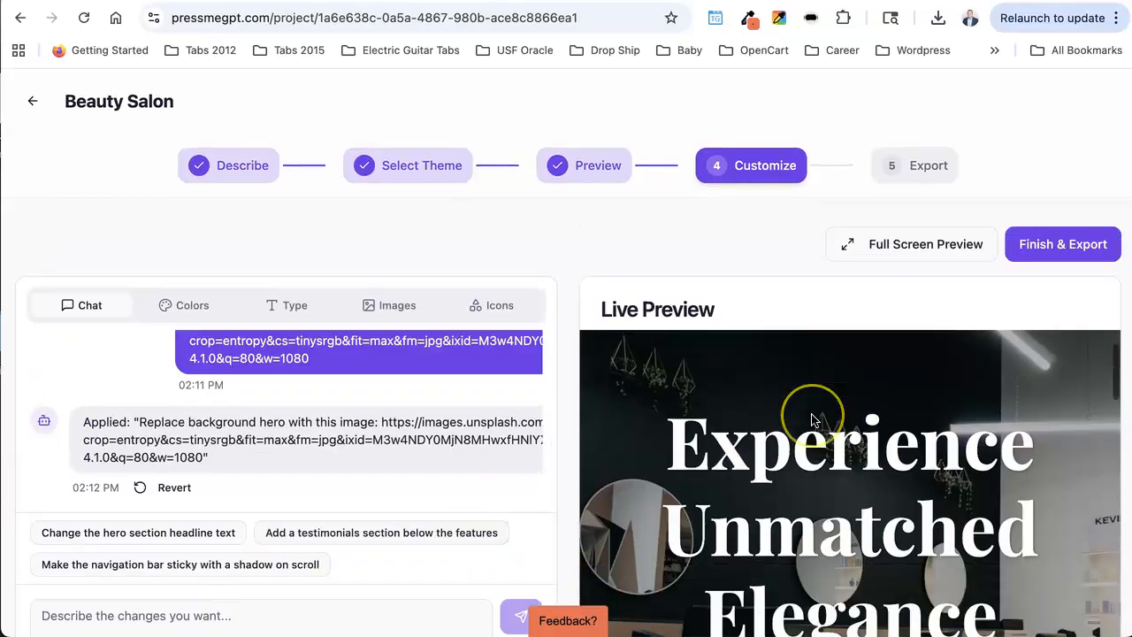
scroll(811, 413, "up", 5)
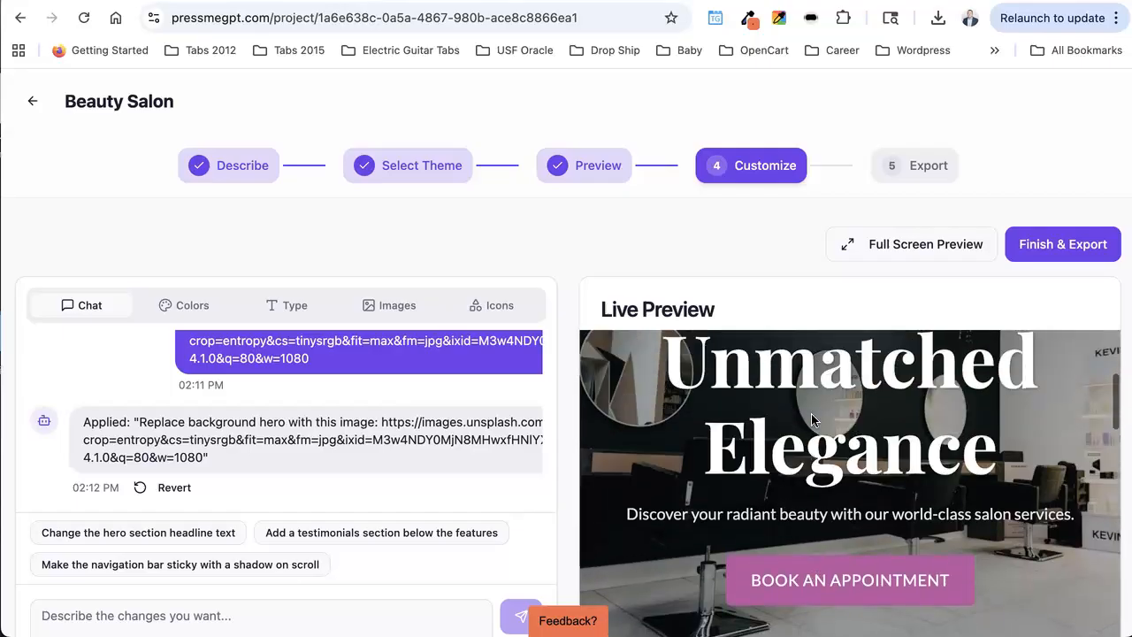
scroll(811, 413, "down", 5)
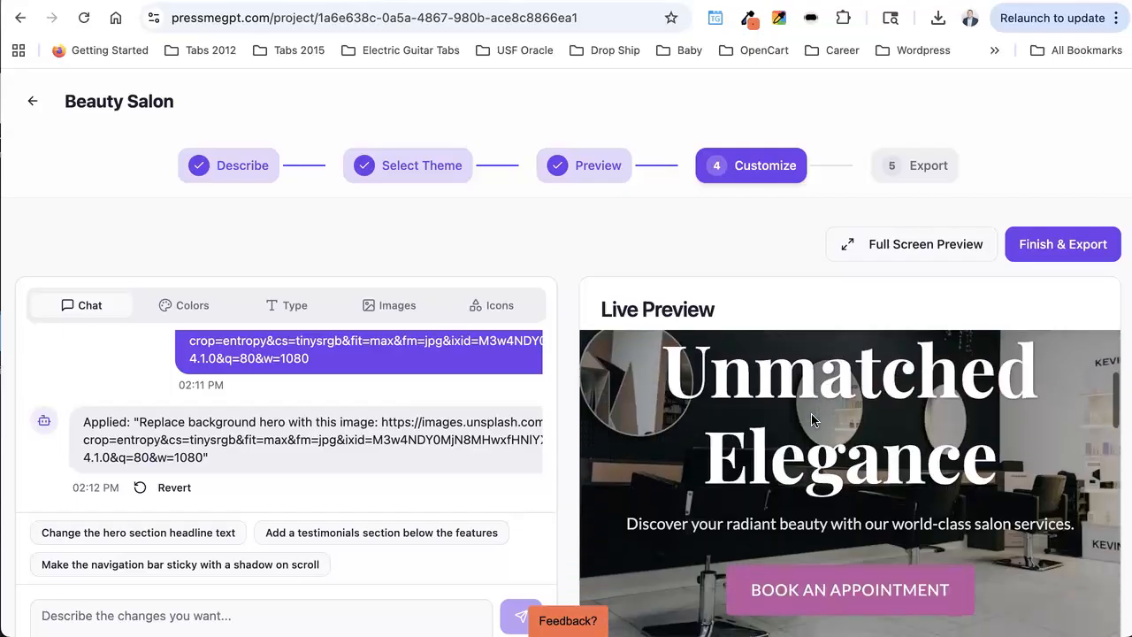
scroll(811, 413, "down", 2)
scroll(811, 413, "up", 6)
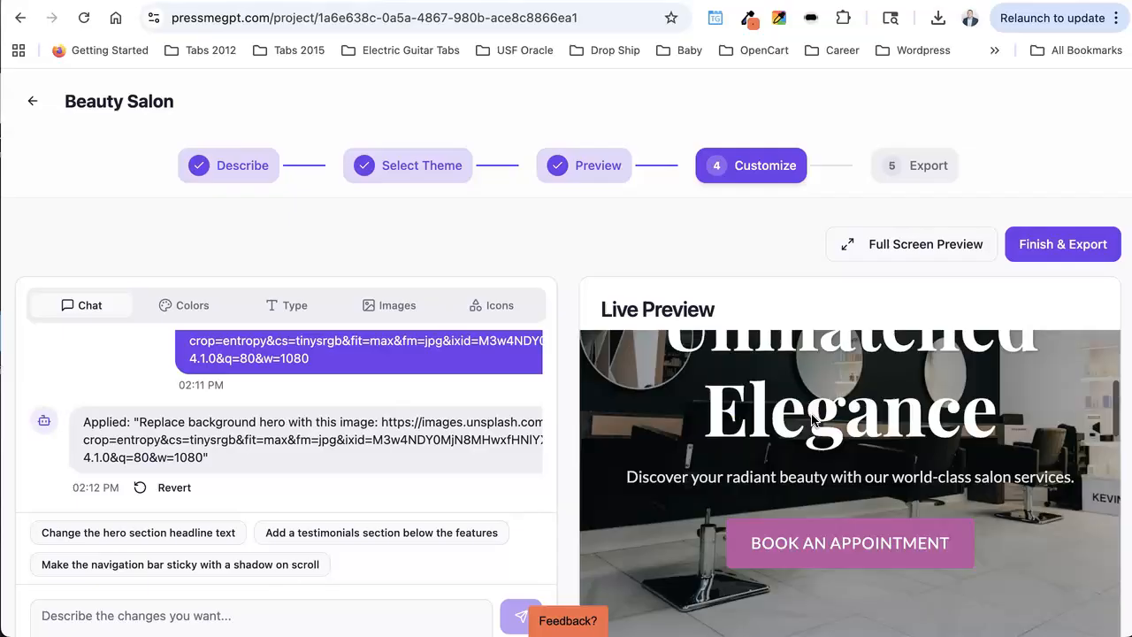
scroll(733, 470, "down", 7)
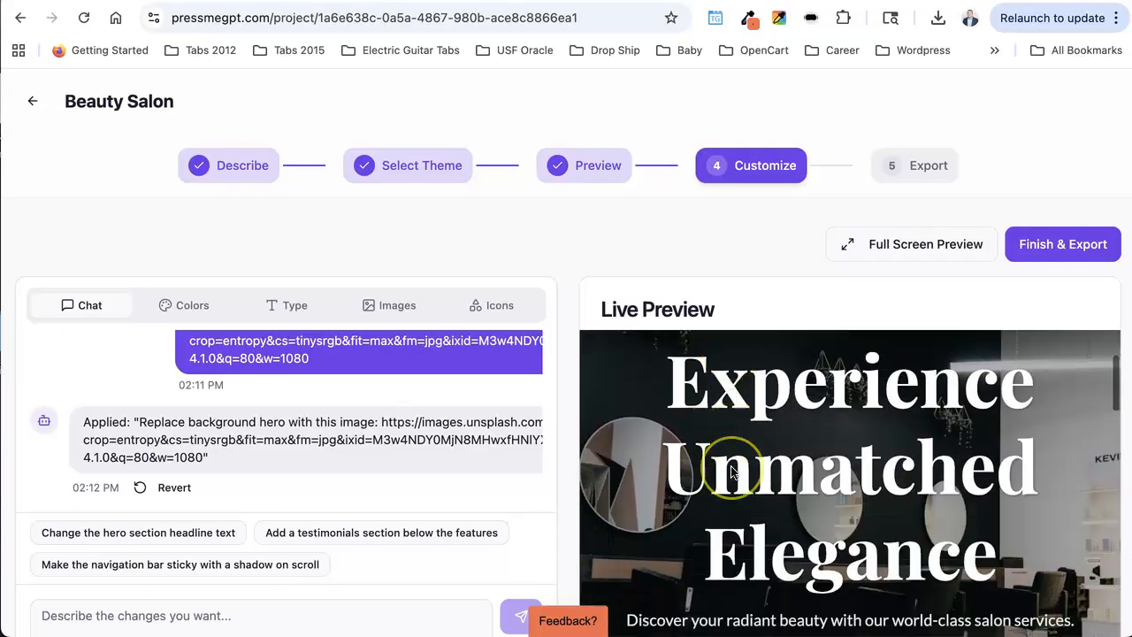
scroll(731, 471, "down", 6)
scroll(731, 471, "up", 3)
scroll(730, 472, "up", 10)
Step: Examine the available icon libraries and the icons used on the Nails and Makeup service cards
left_click(477, 307)
scroll(713, 429, "down", 7)
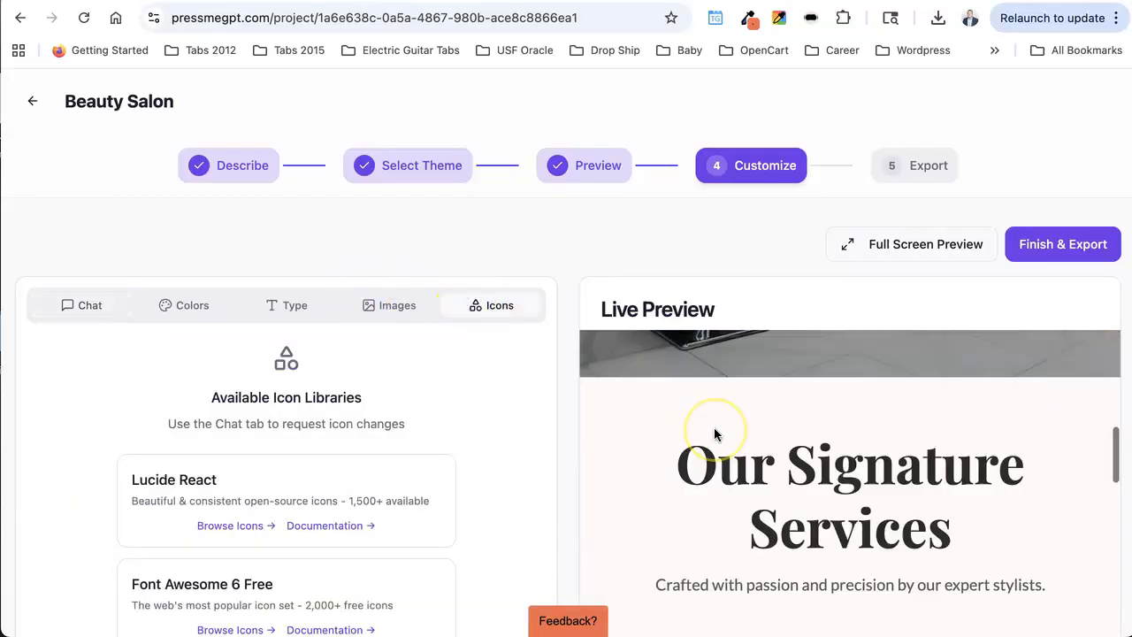
scroll(714, 433, "down", 3)
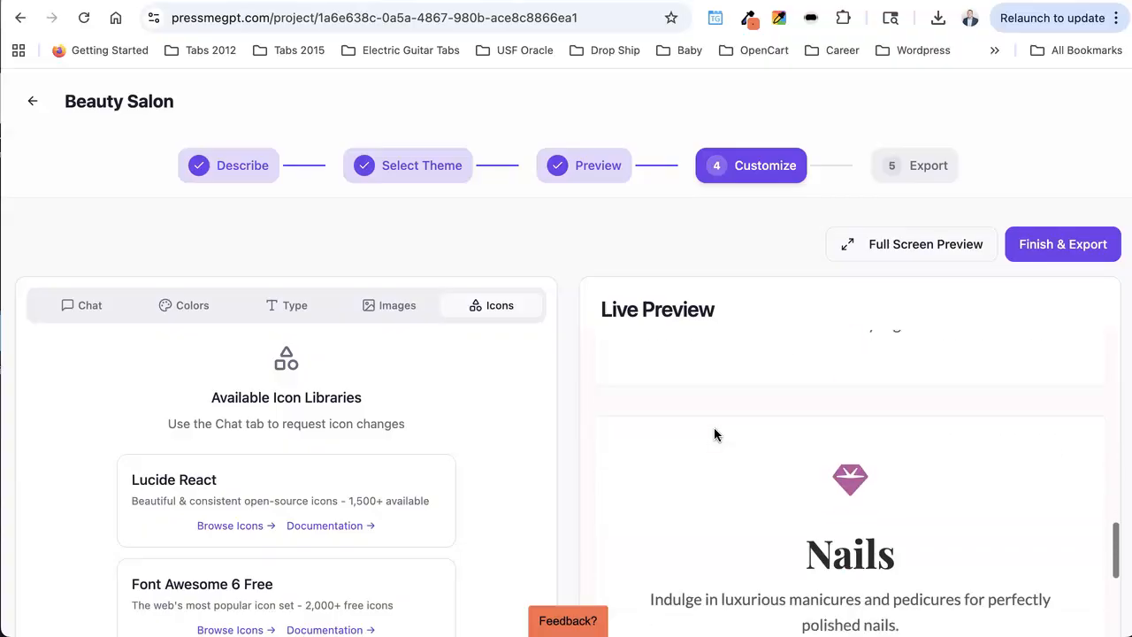
scroll(714, 433, "down", 3)
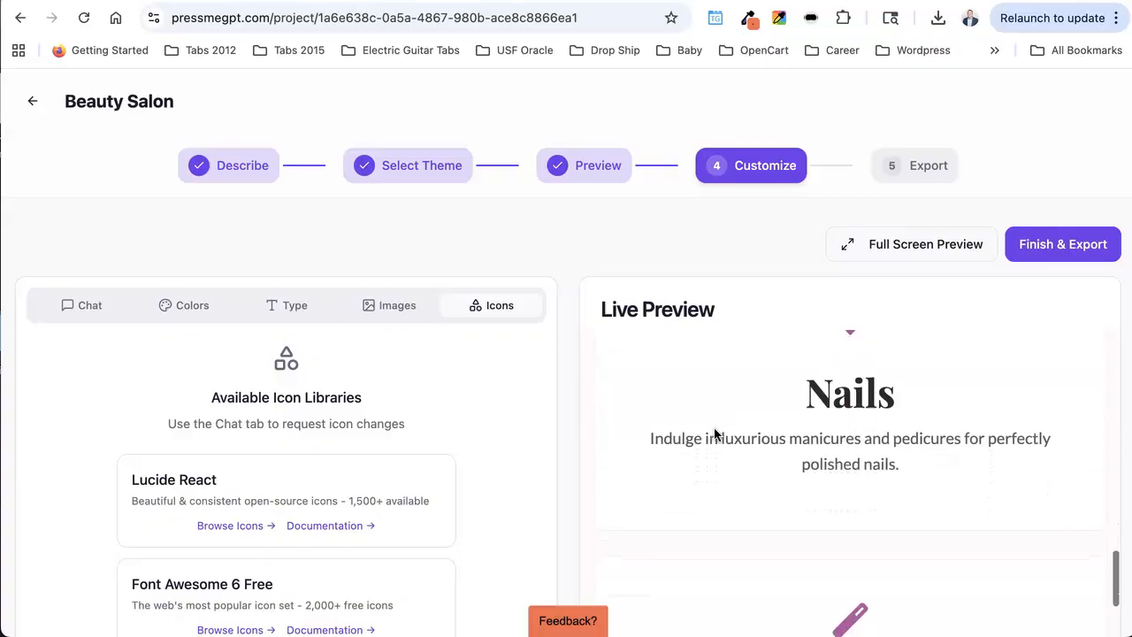
scroll(714, 433, "down", 1)
scroll(714, 434, "up", 1)
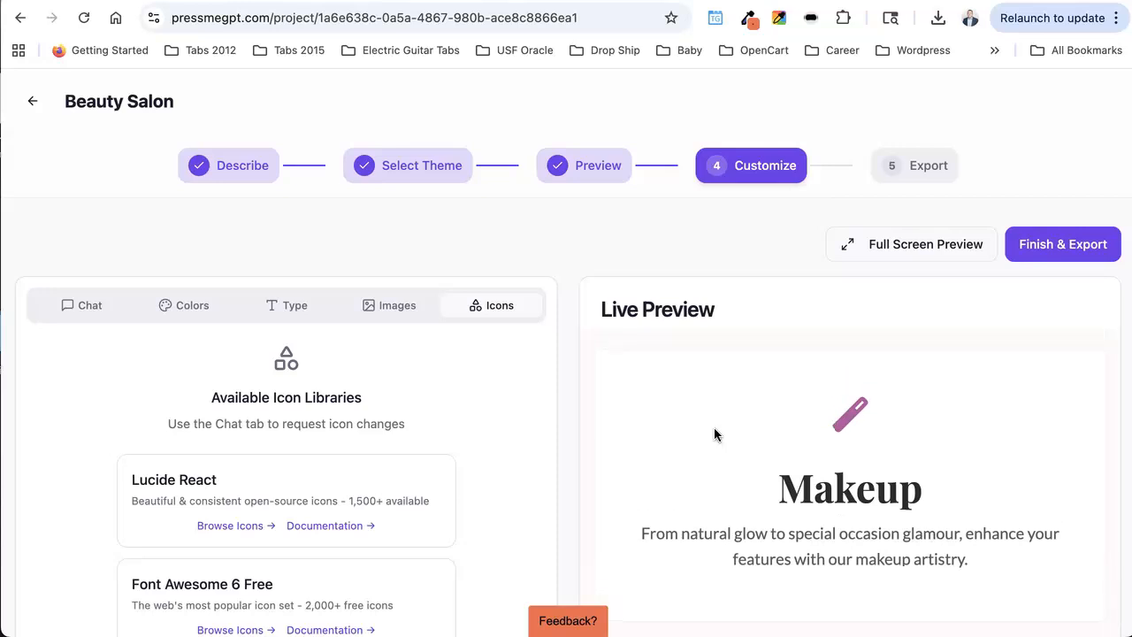
scroll(714, 433, "up", 3)
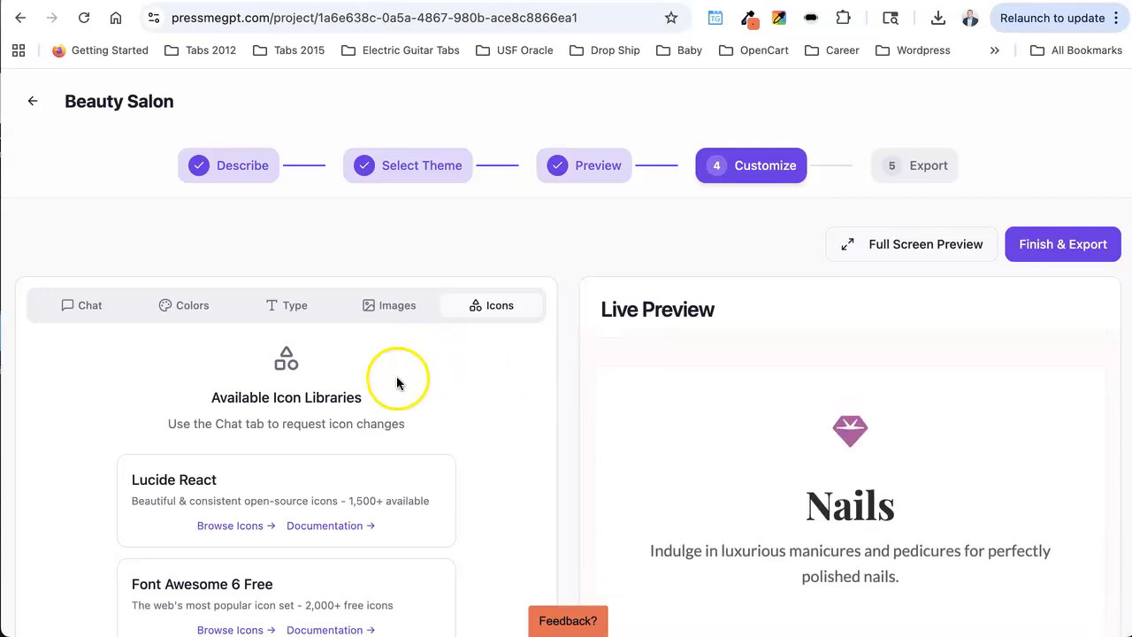
scroll(261, 491, "down", 1)
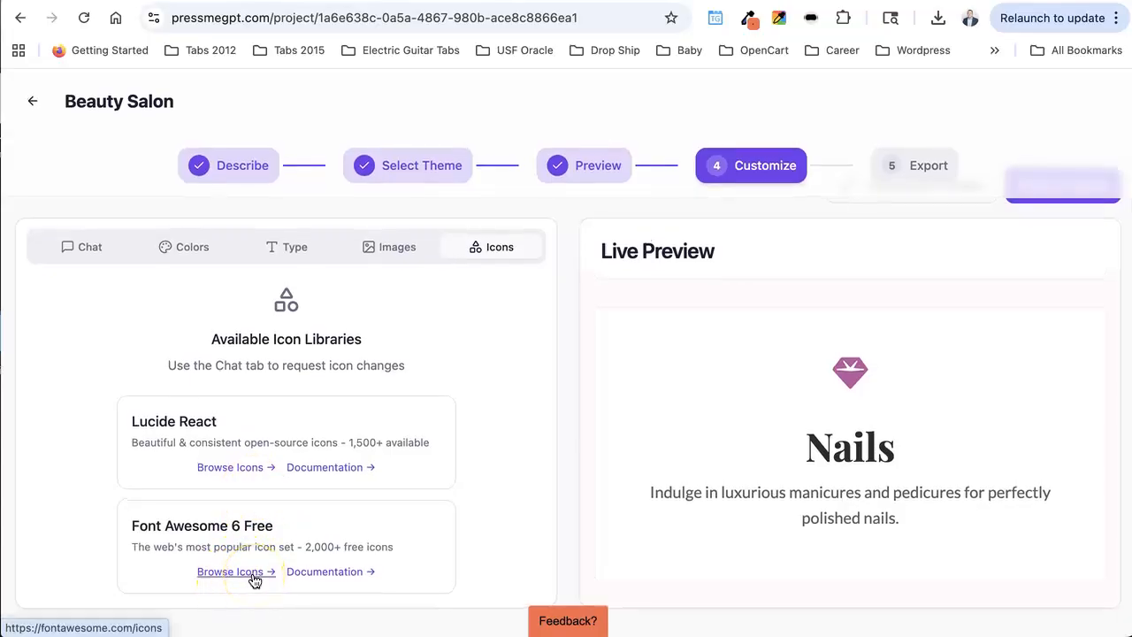
Step: Submit the chat request "Change the icon in the "nails" section to maybe a hand icon"
left_click(89, 247)
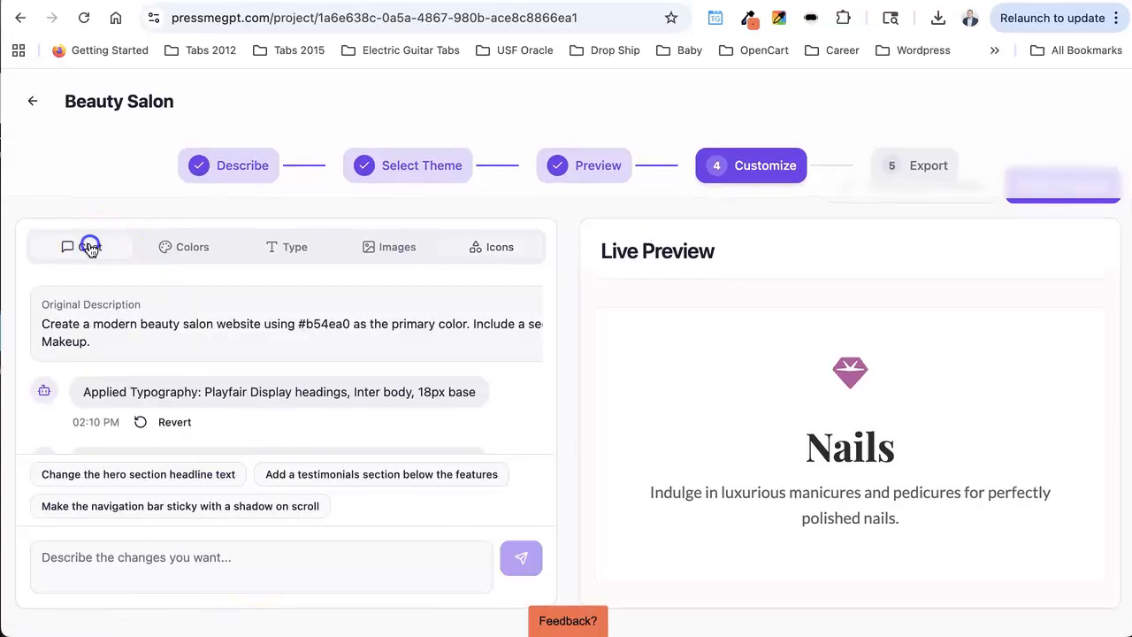
scroll(245, 408, "down", 1)
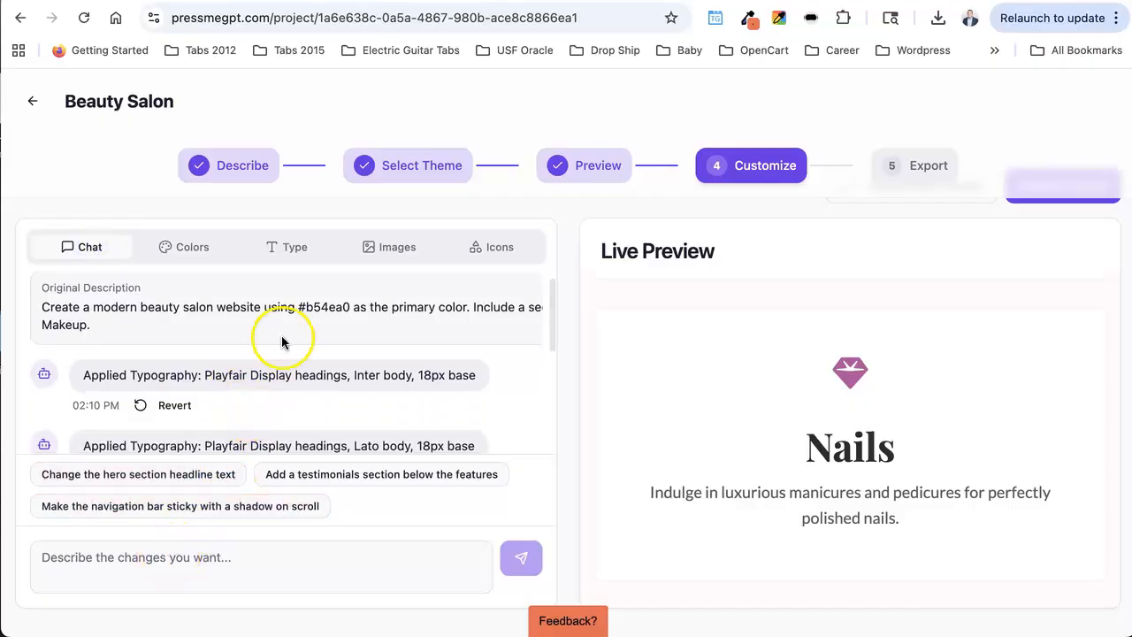
scroll(204, 374, "down", 5)
left_click(139, 560)
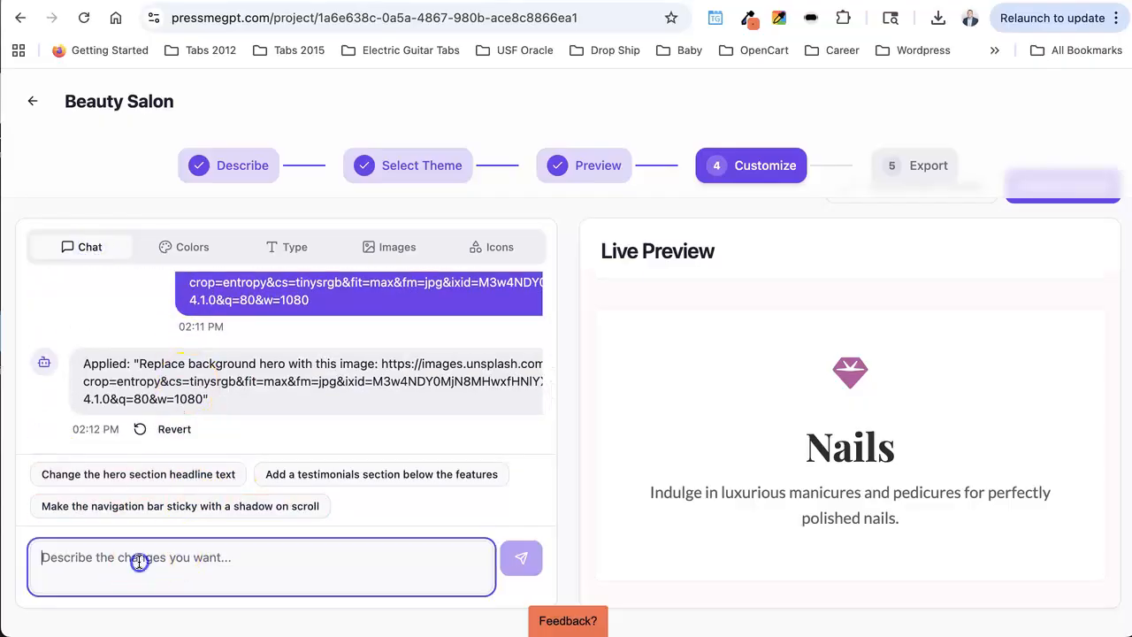
type("C")
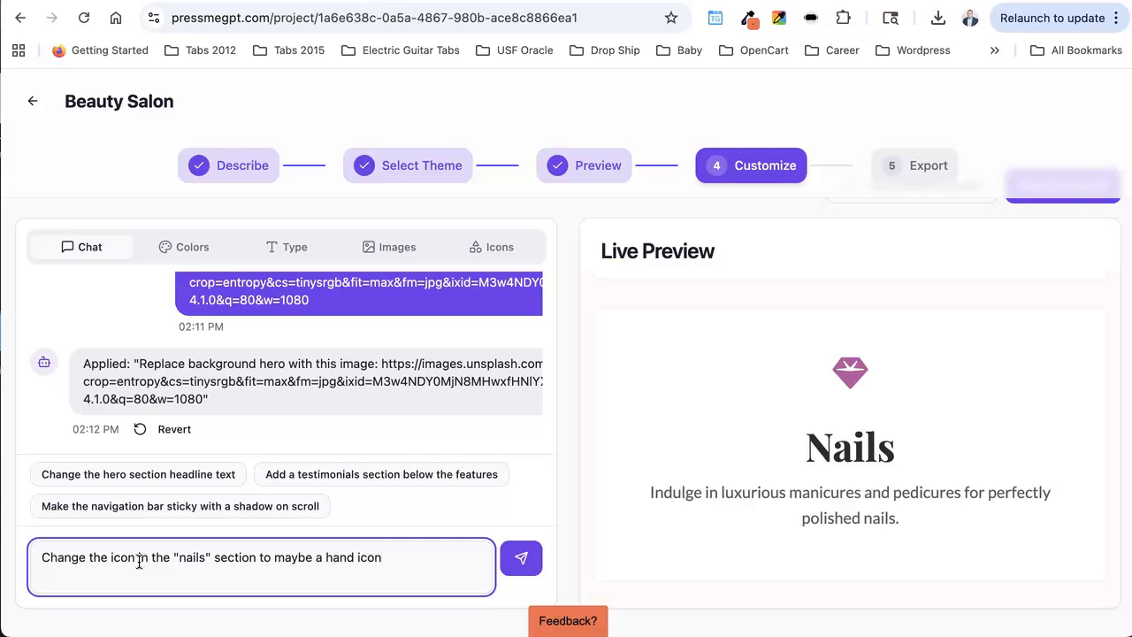
key("Return")
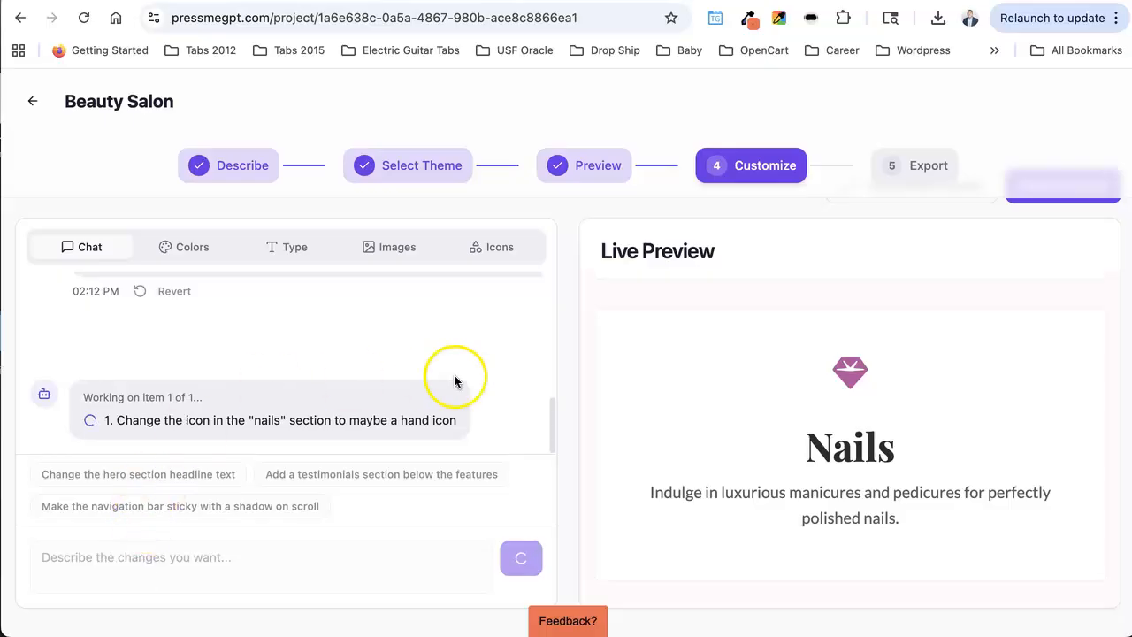
scroll(854, 402, "down", 2)
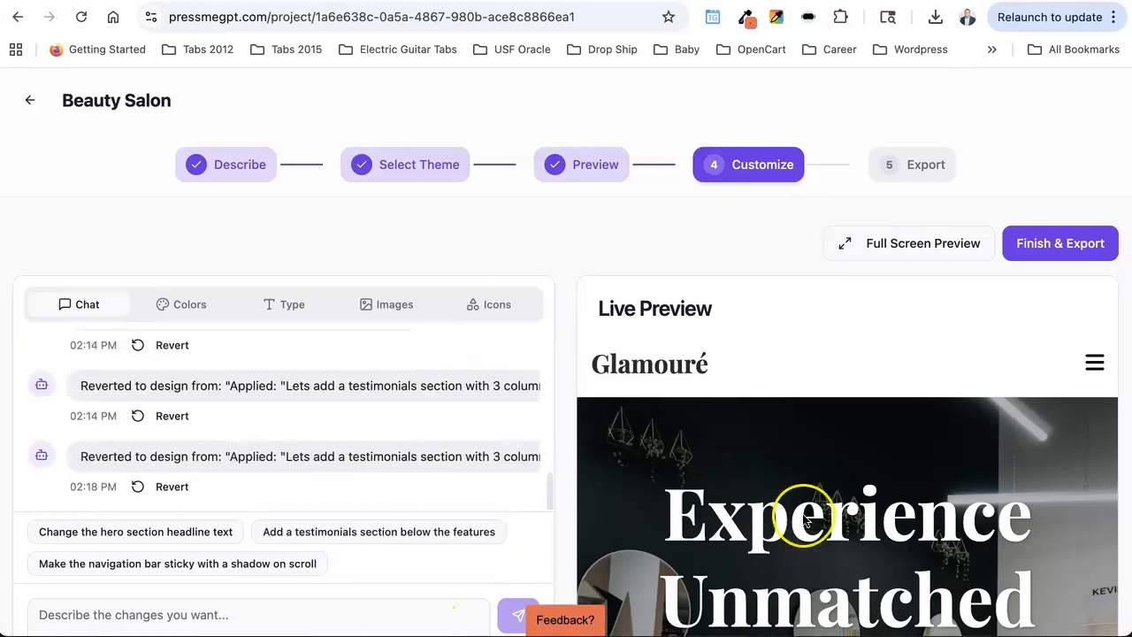
Step: Examine the Nails card's icon in the services section of the live preview
scroll(805, 518, "down", 5)
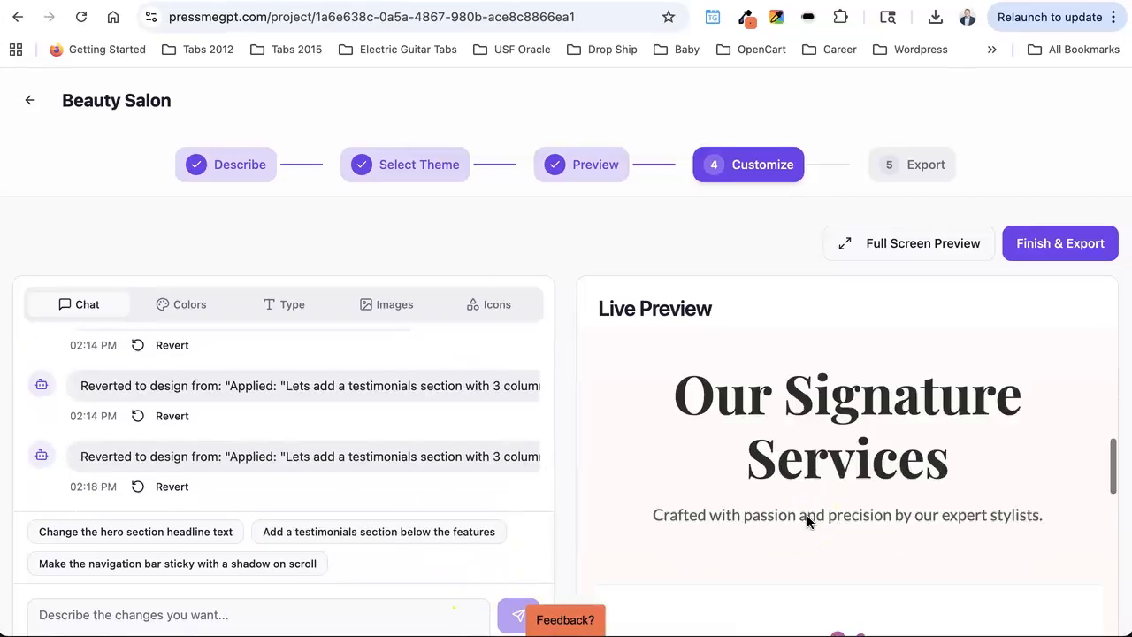
scroll(807, 514, "down", 5)
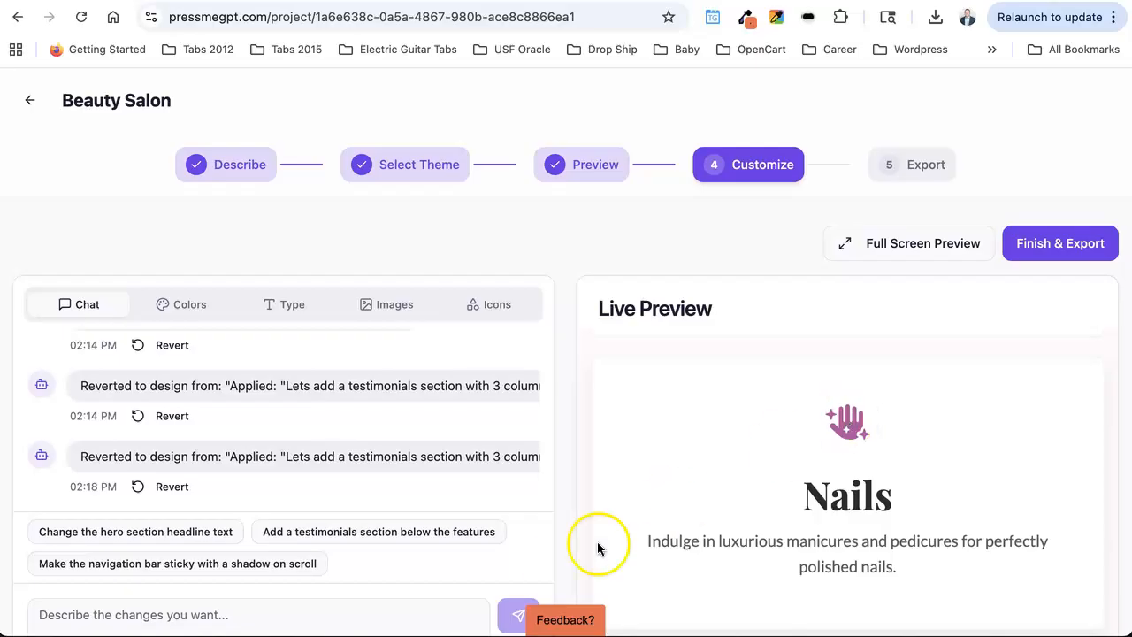
scroll(710, 519, "down", 5)
scroll(710, 520, "up", 8)
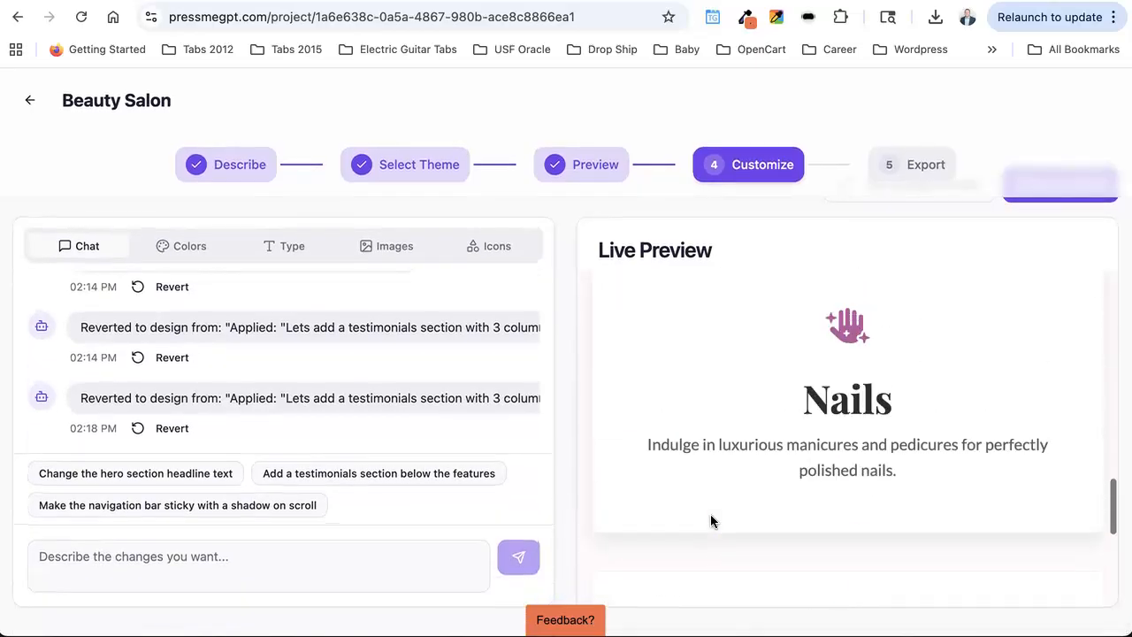
scroll(710, 514, "up", 10)
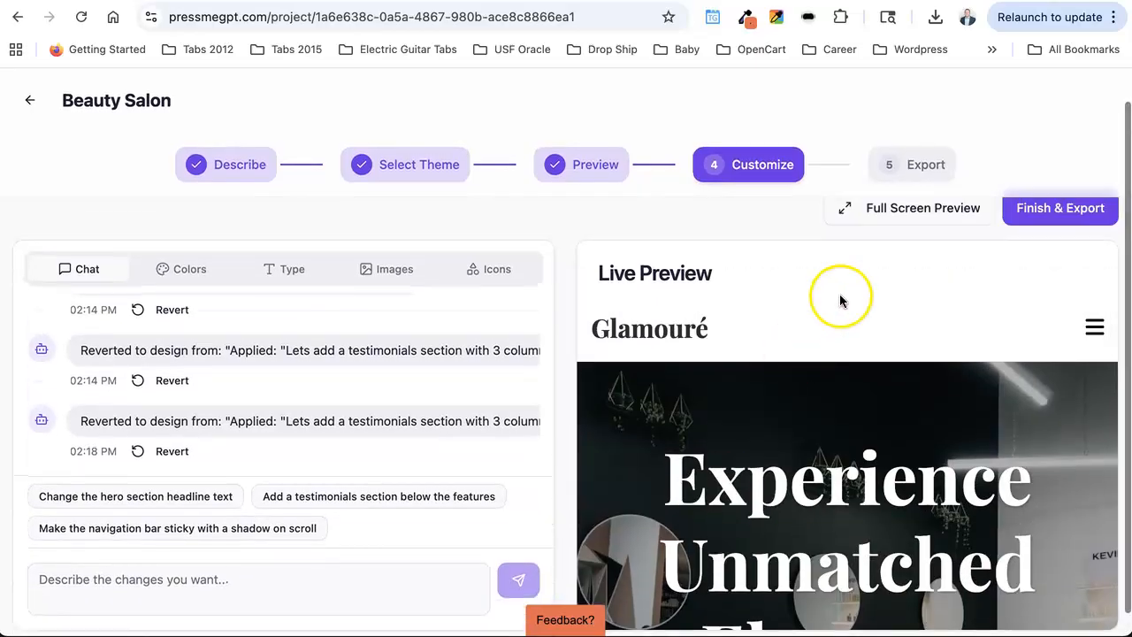
Step: Review the whole Glamouré page from hero to footer in the full-screen preview, and close the preview
left_click(895, 209)
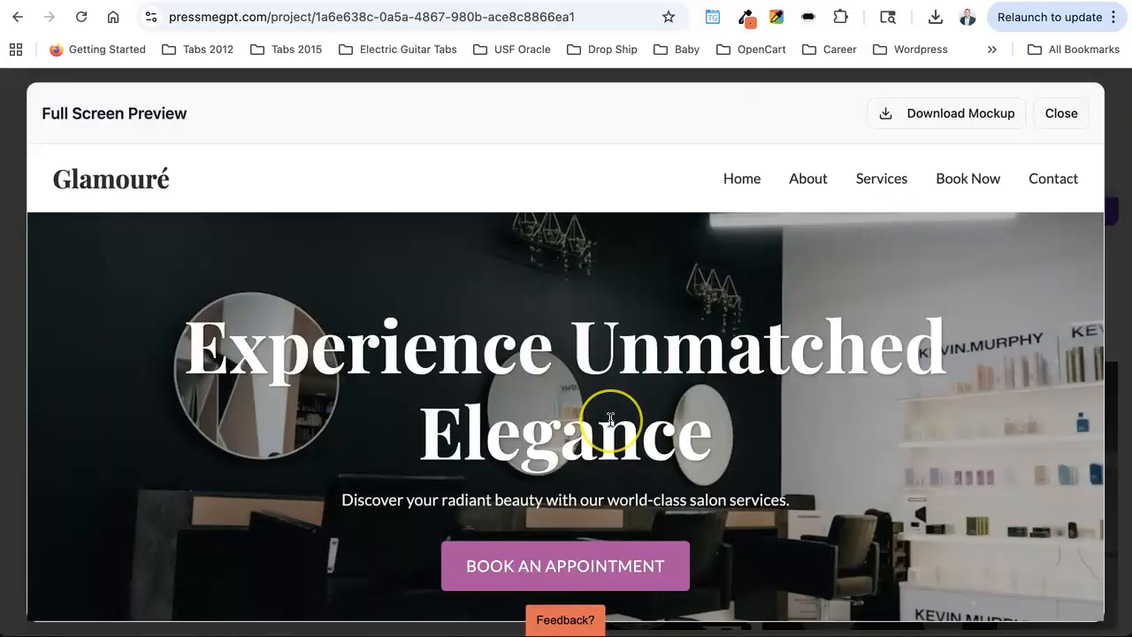
scroll(610, 422, "down", 1)
scroll(610, 421, "down", 10)
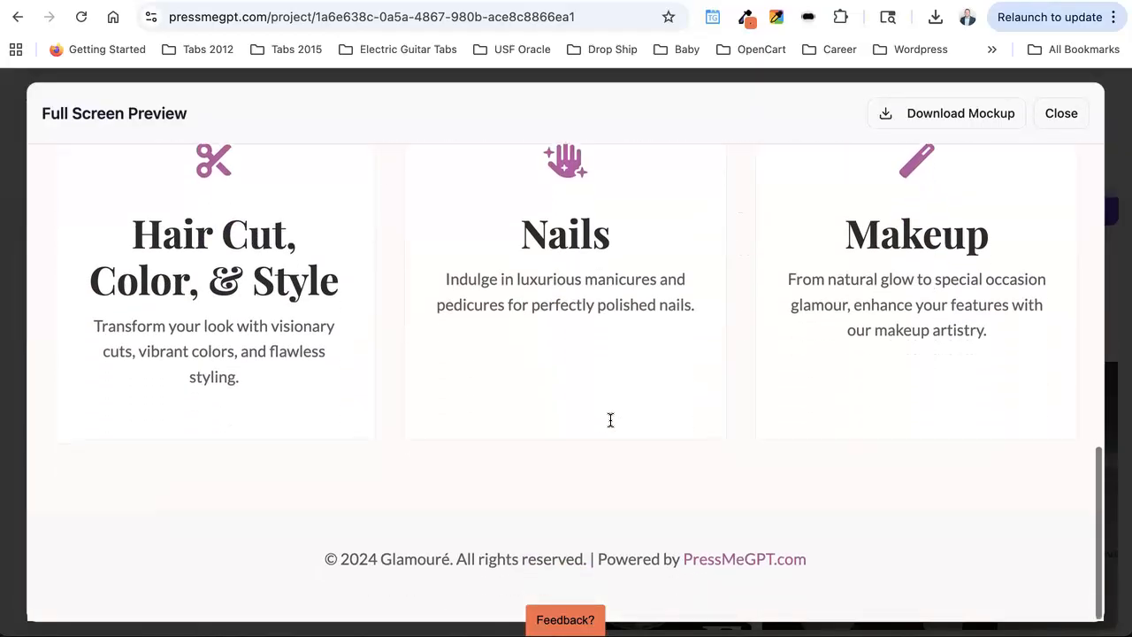
scroll(610, 420, "up", 15)
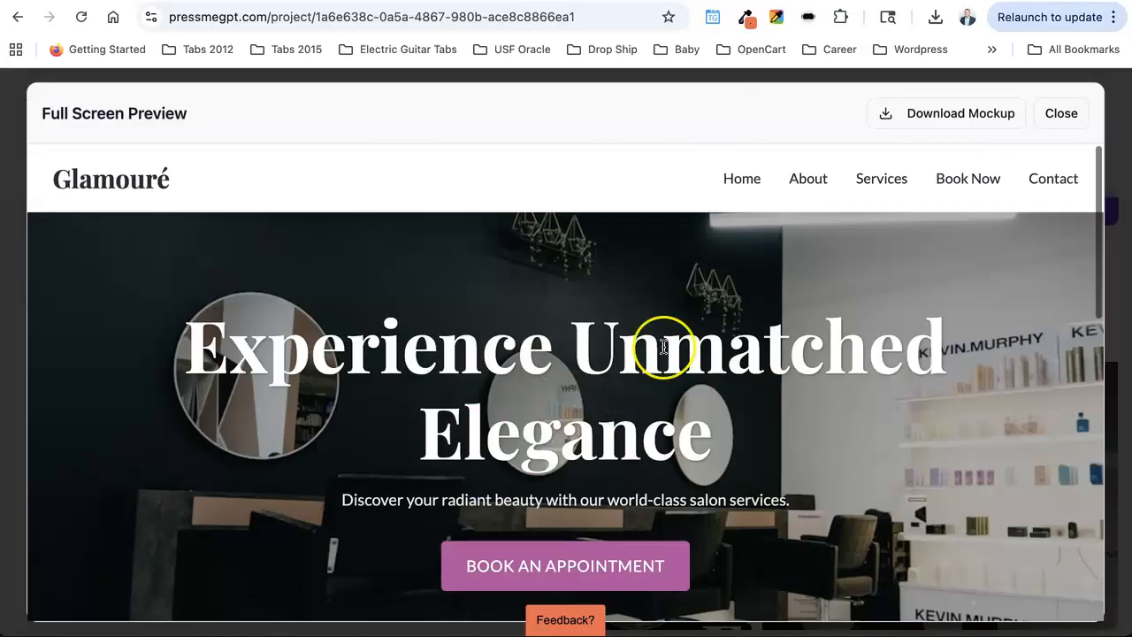
left_click(1062, 115)
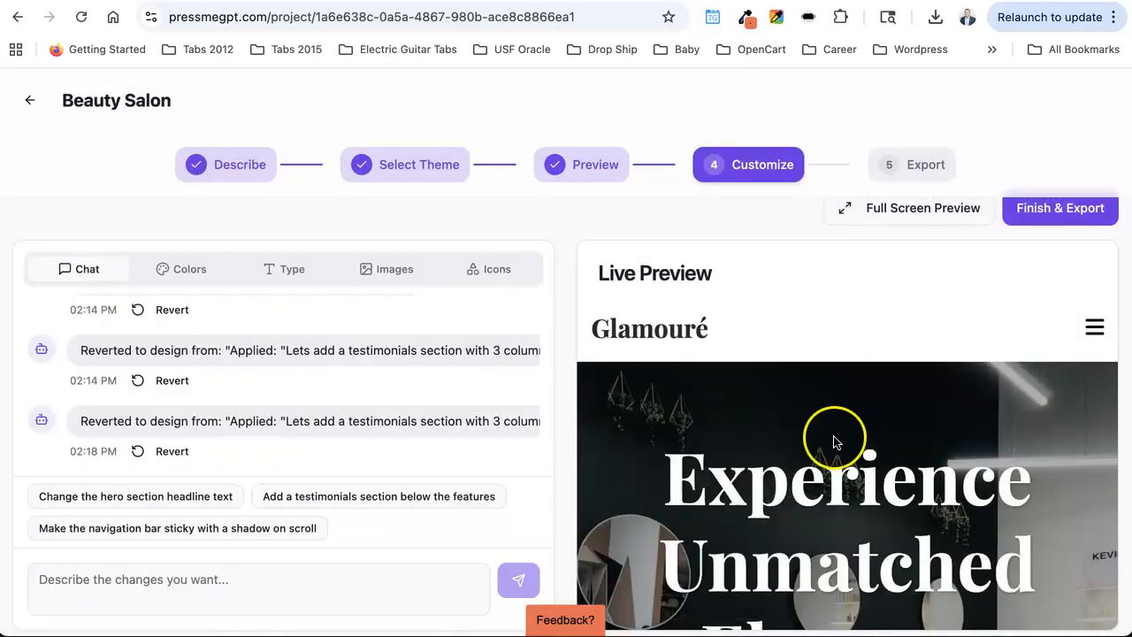
Step: Finish customizing and download the theme as a .zip in the Block Theme (FSE) export format
left_click(1049, 219)
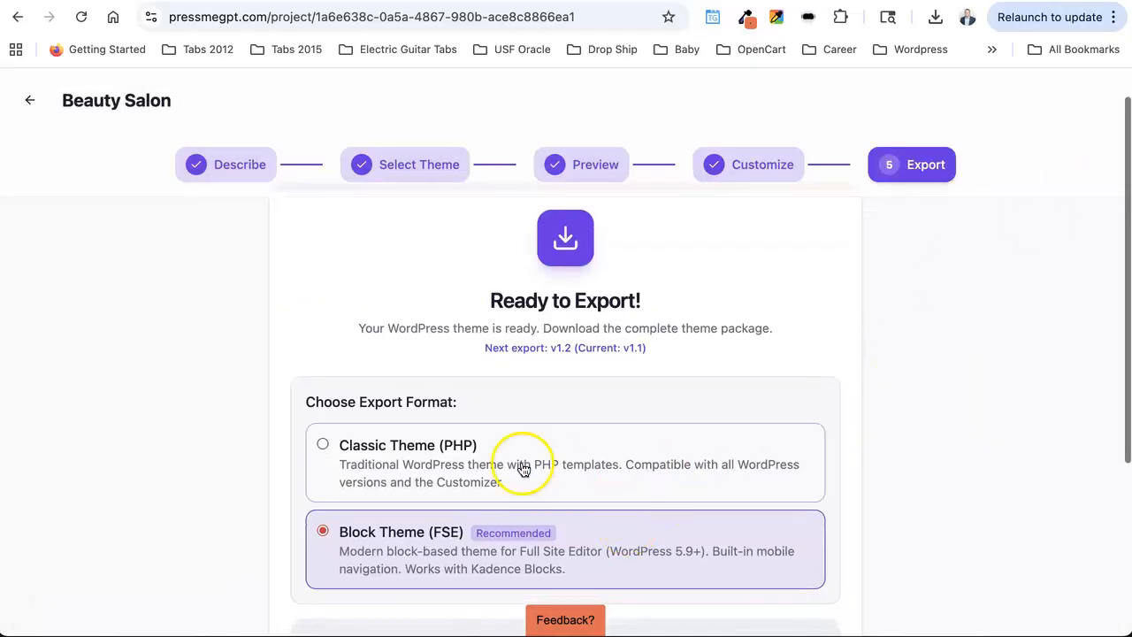
scroll(519, 462, "down", 2)
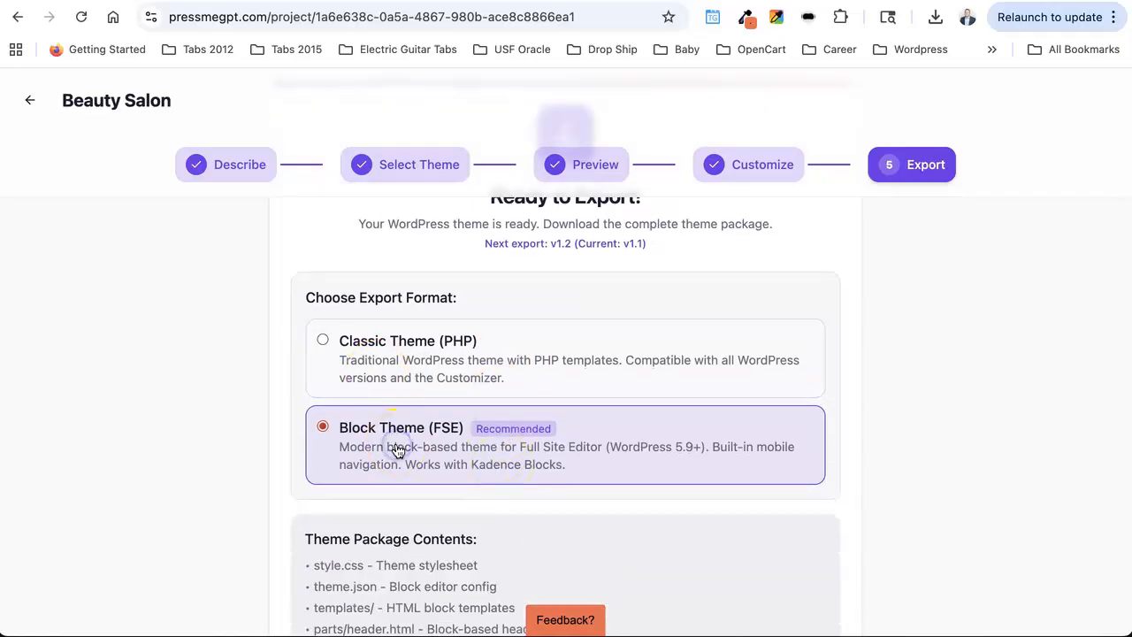
scroll(400, 452, "down", 3)
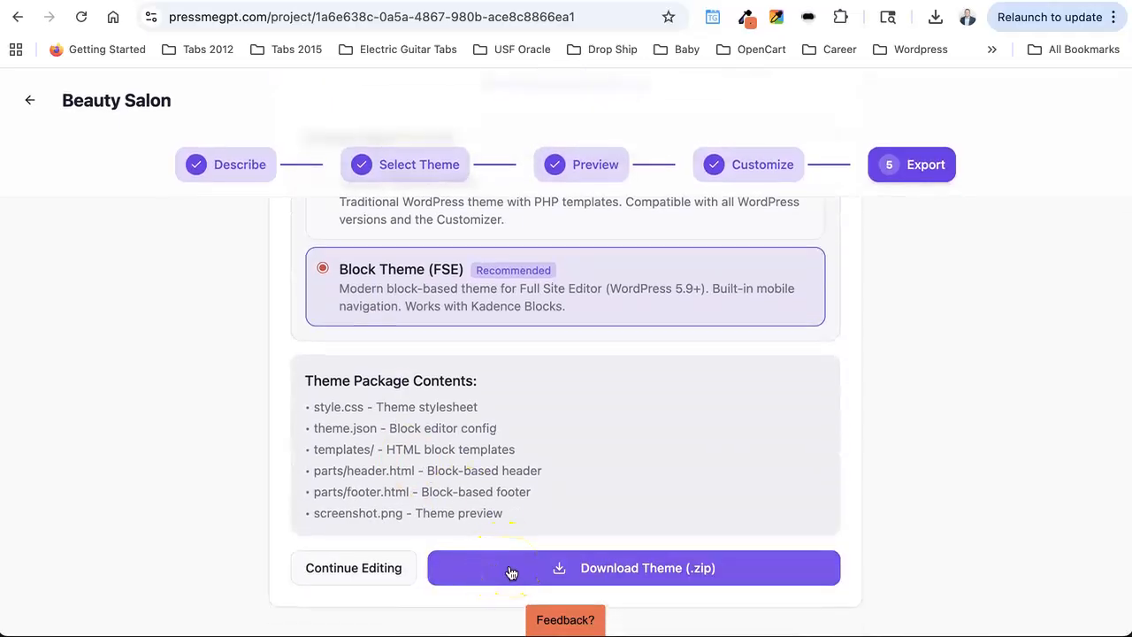
left_click(511, 572)
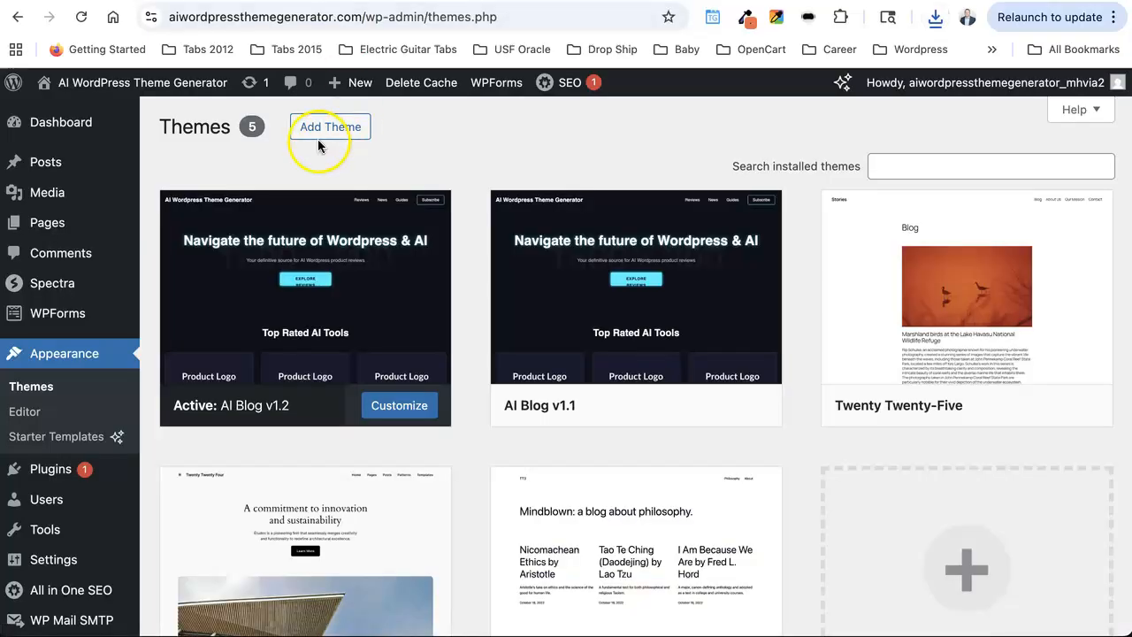
Step: In the WordPress admin, upload beauty-salon-theme-v1.2.zip as a new theme and install it
left_click(320, 134)
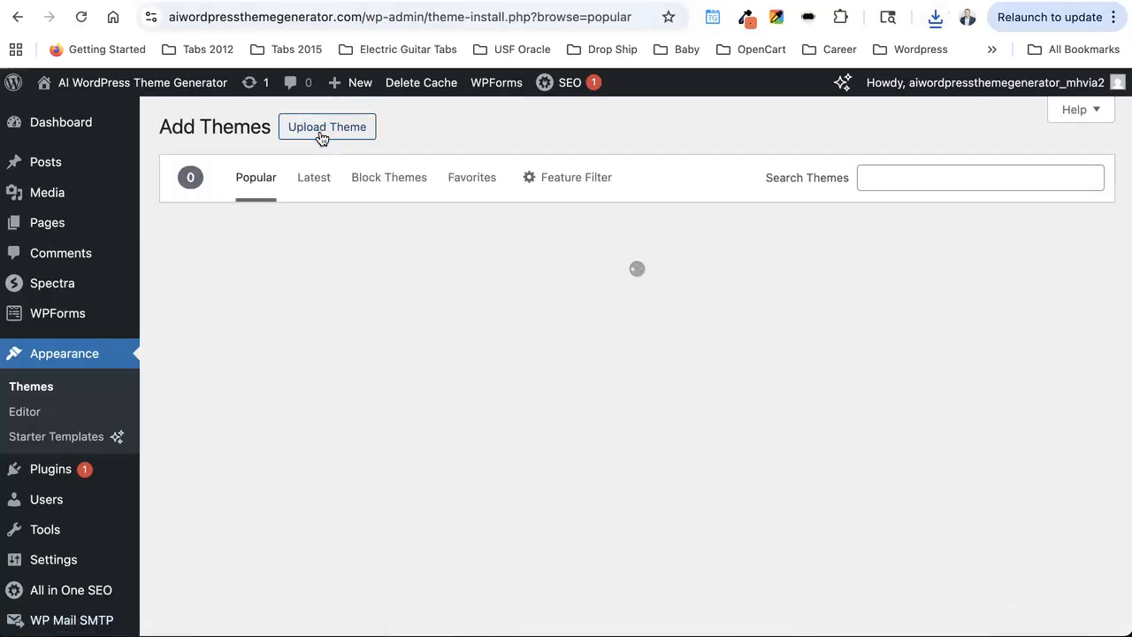
left_click(346, 123)
left_click(495, 285)
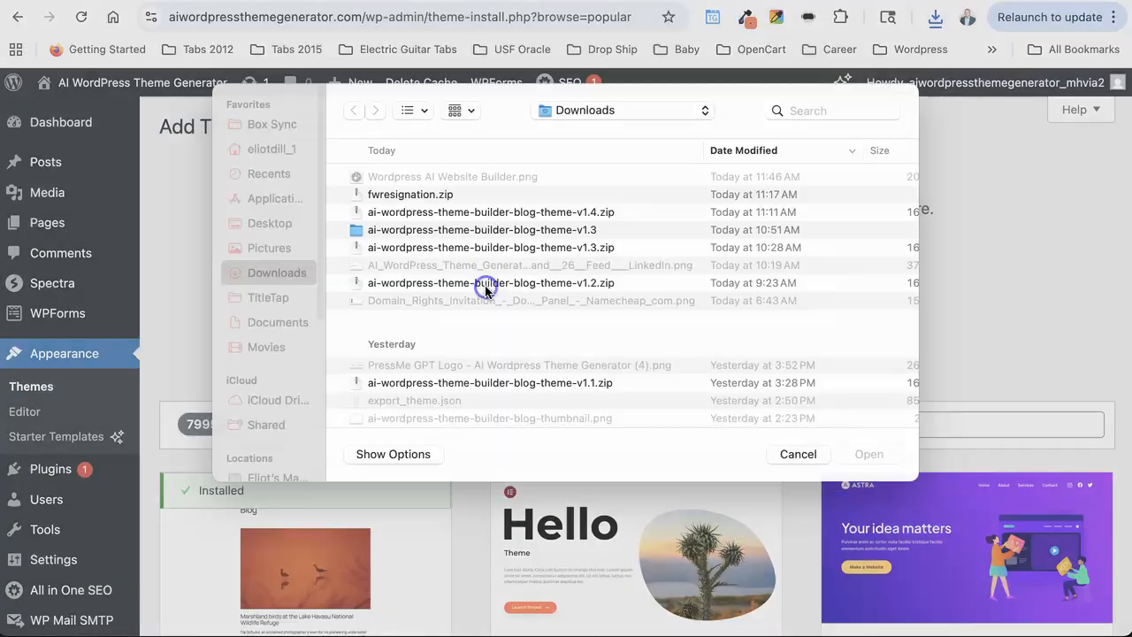
double_click(473, 192)
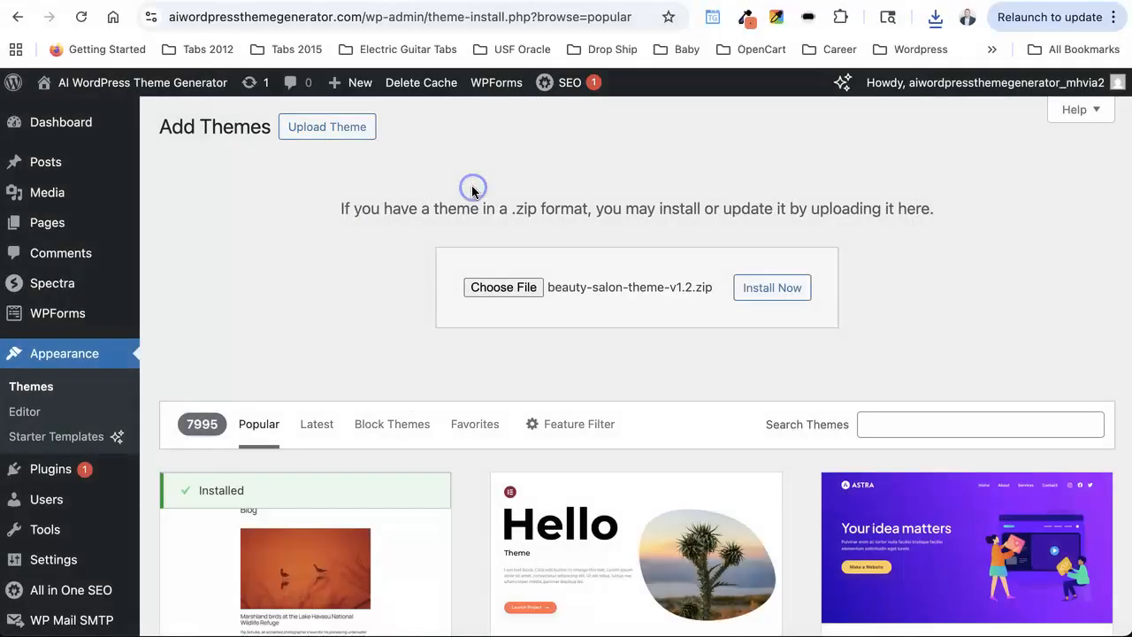
left_click(783, 288)
left_click(784, 292)
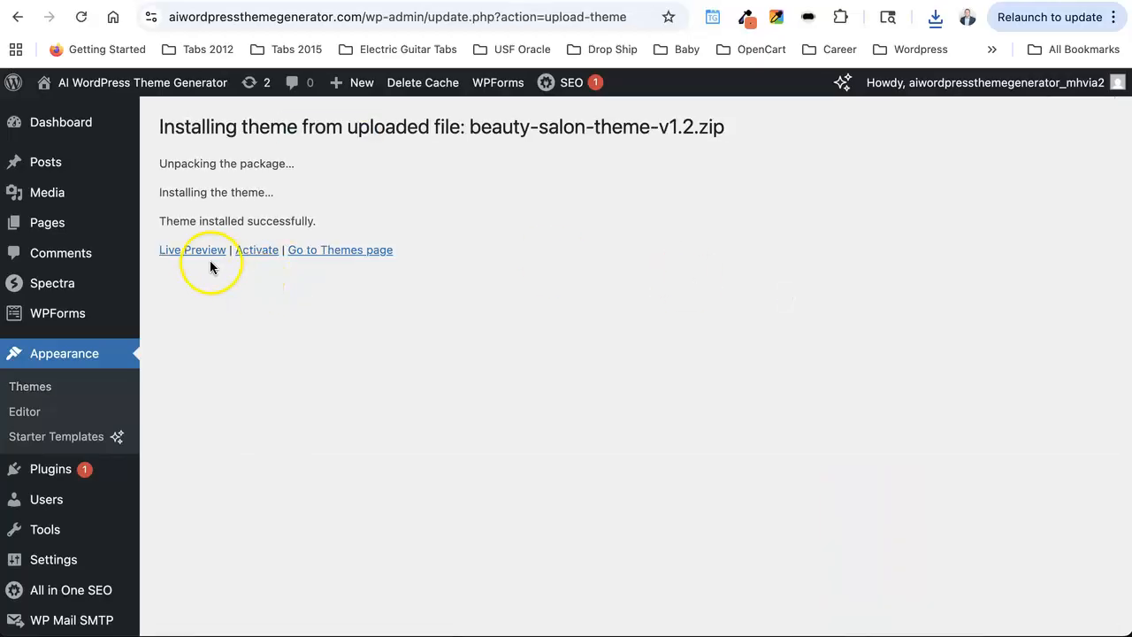
Step: Open the installed theme's live preview and examine the home page's hero, recent reviews and product cards
left_click(197, 250)
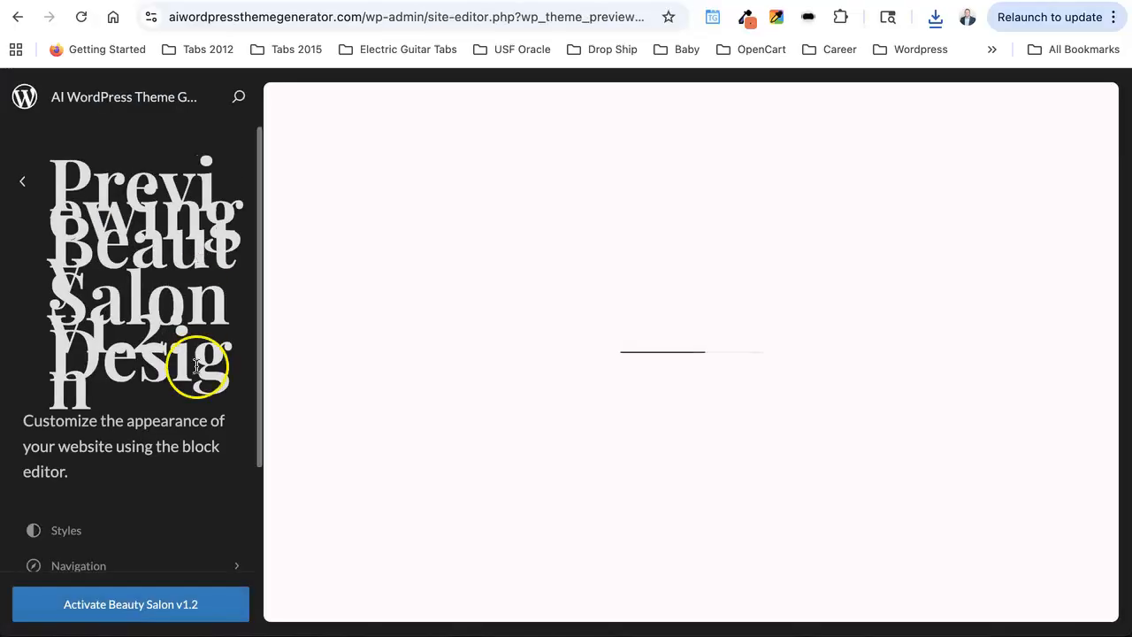
scroll(177, 371, "down", 1)
scroll(178, 372, "up", 1)
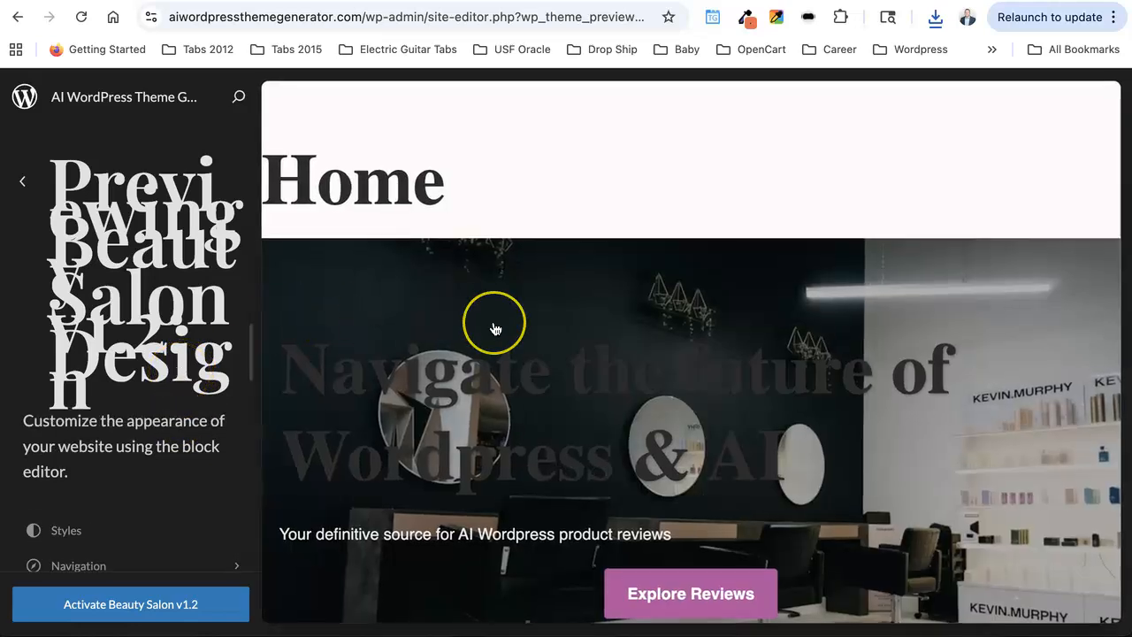
scroll(494, 326, "down", 3)
scroll(494, 329, "down", 10)
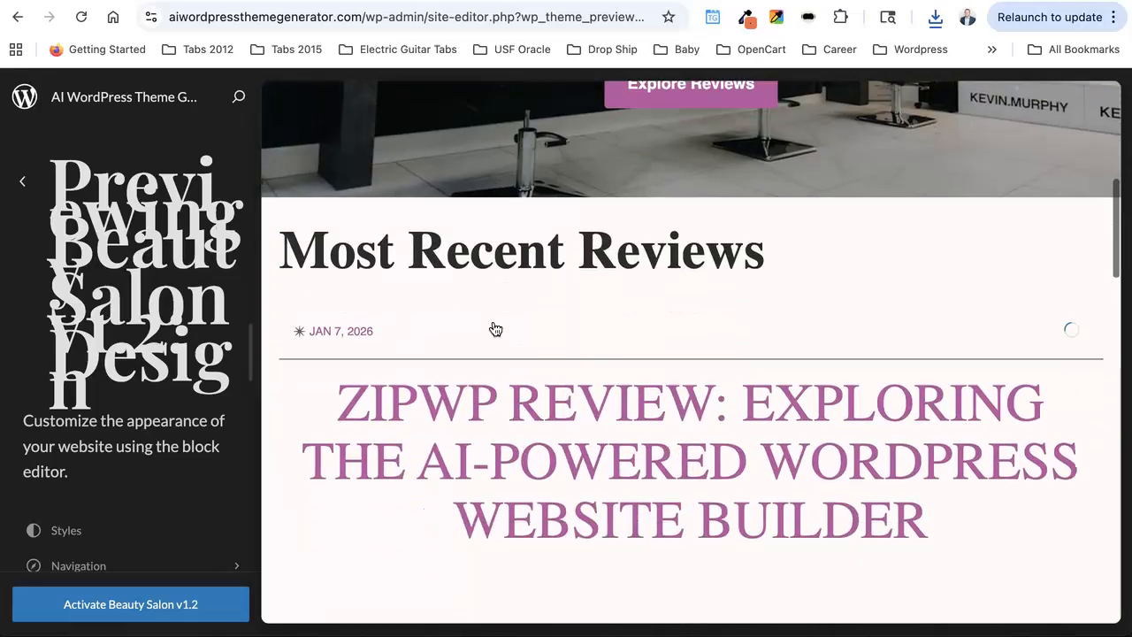
scroll(494, 328, "up", 10)
left_click(499, 314)
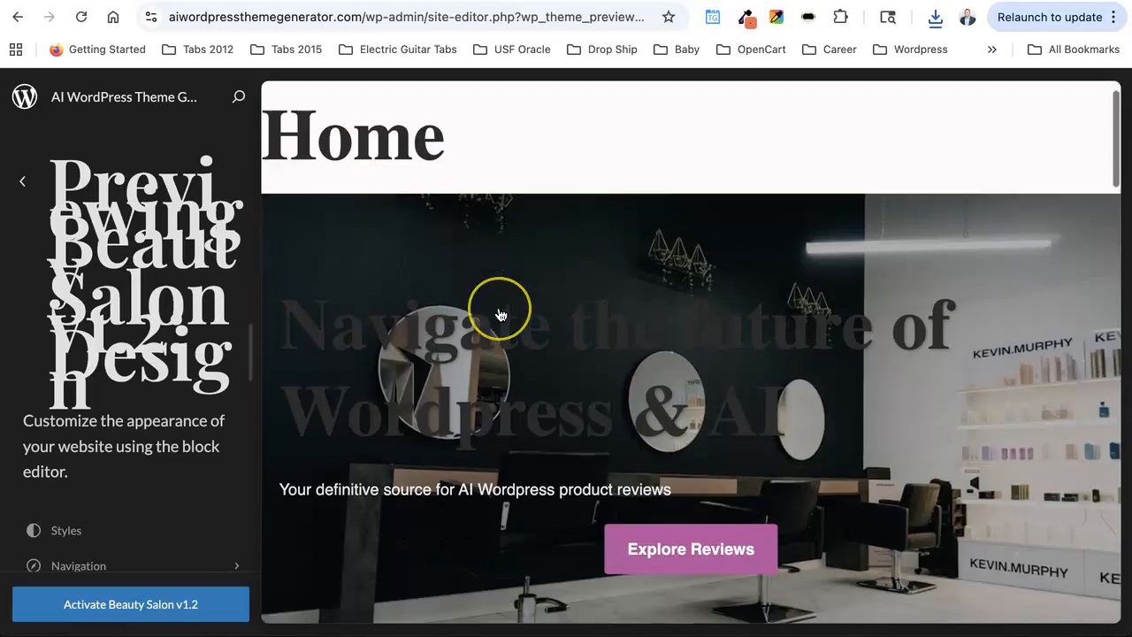
scroll(498, 315, "down", 15)
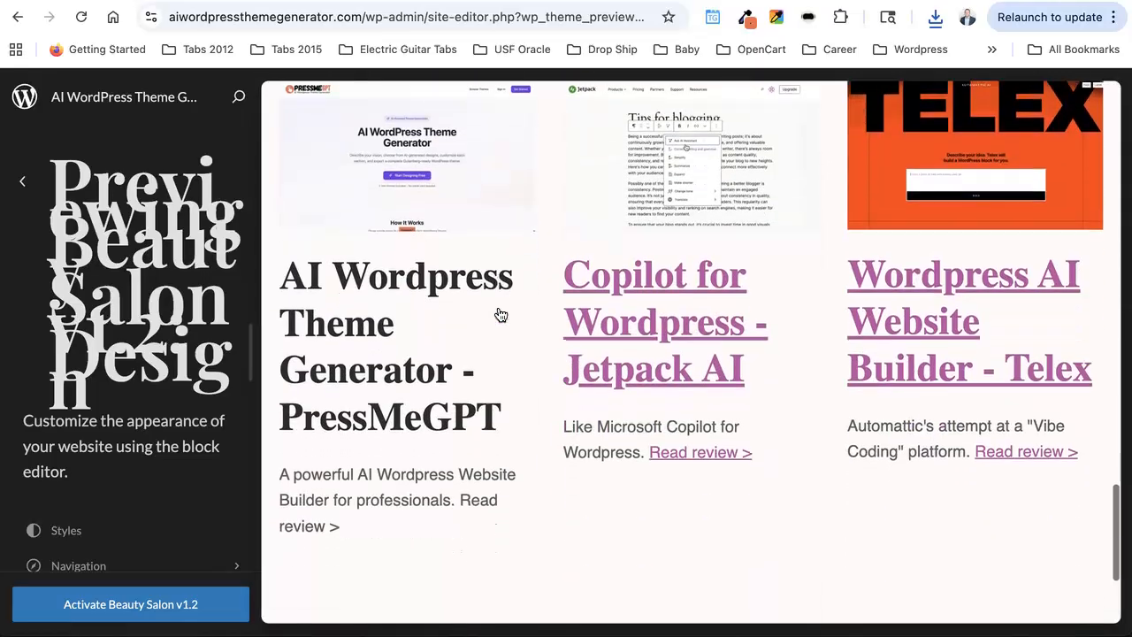
Step: Activate the Beauty Salon v1.2 theme and open the updated site in a new browser tab
left_click(151, 601)
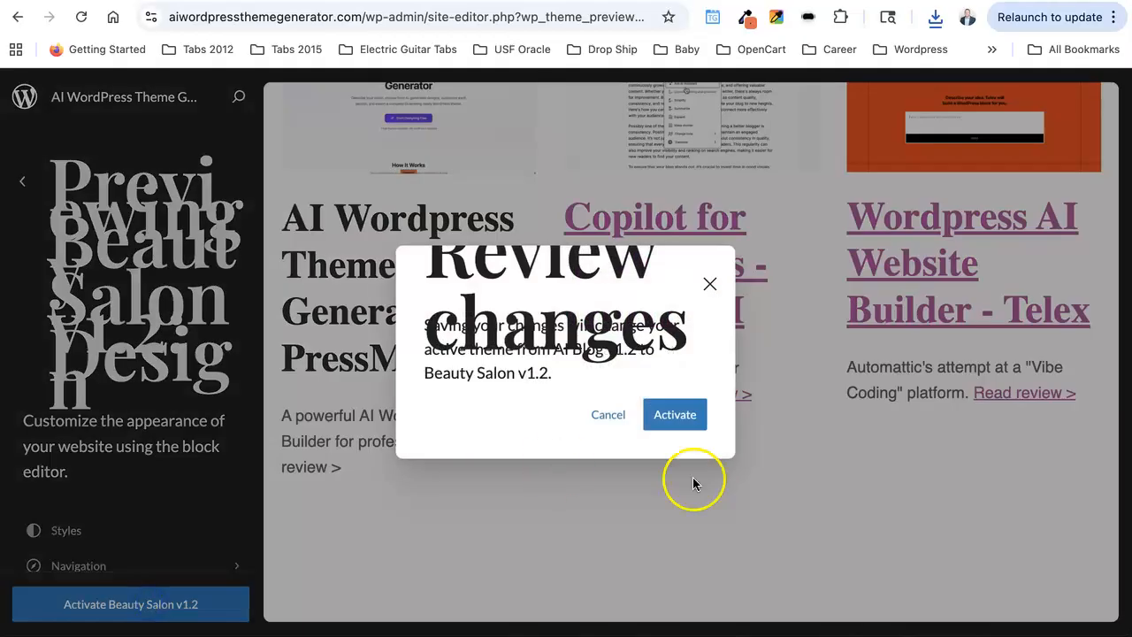
left_click(682, 419)
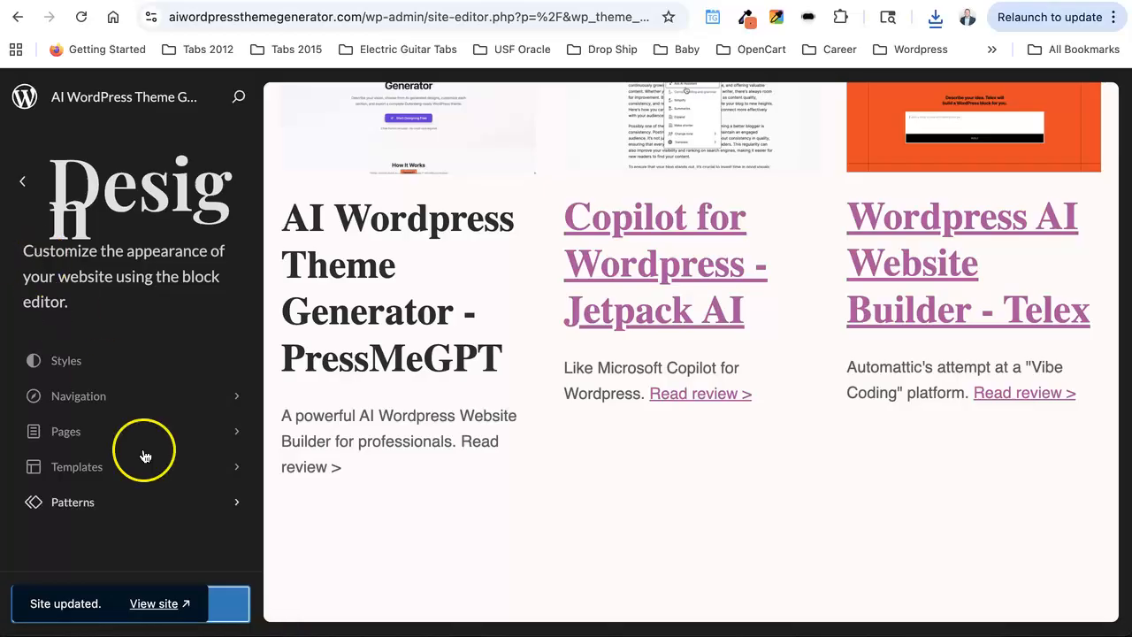
right_click(144, 604)
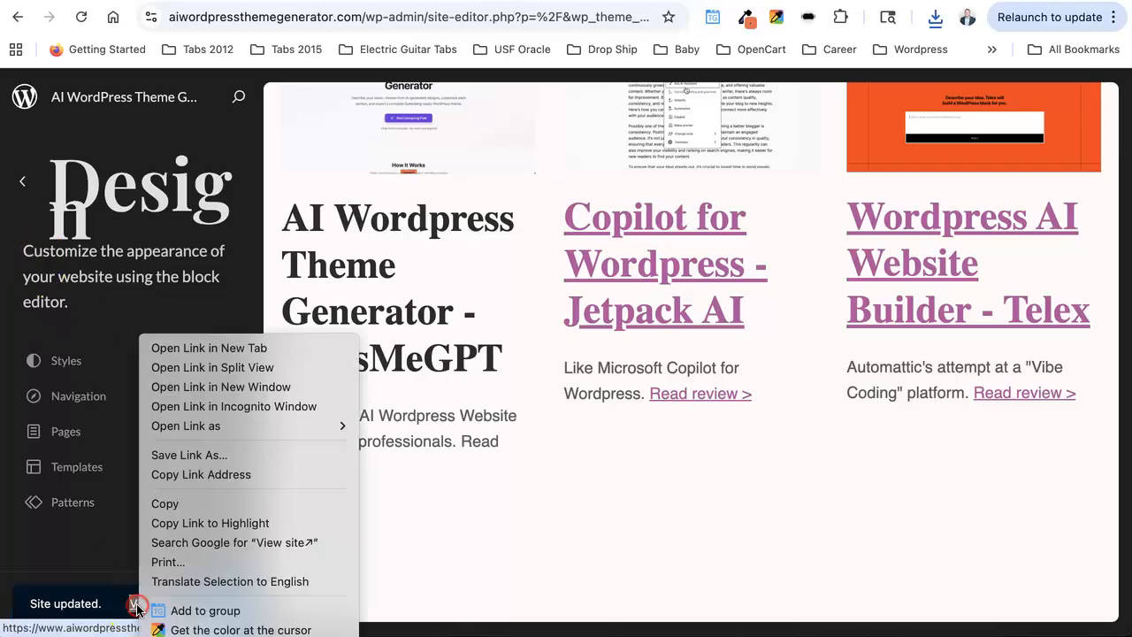
left_click(231, 348)
key("ctrl+Tab")
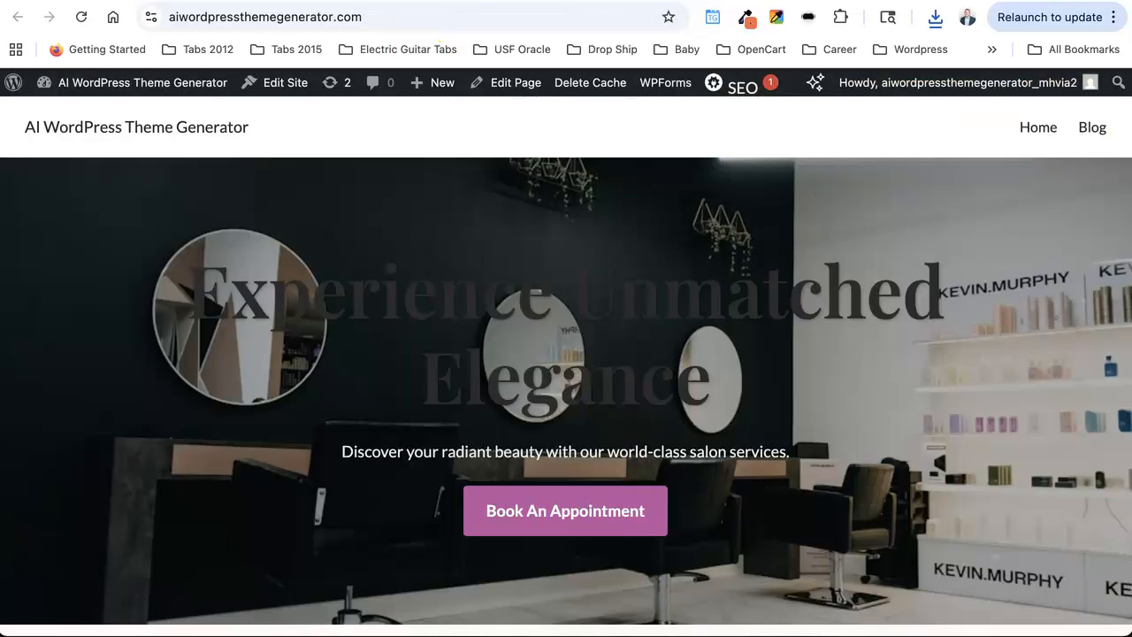
Step: Examine the published homepage's hero headline, service cards and footer, highlighting the headline to check its legibility
scroll(625, 352, "down", 9)
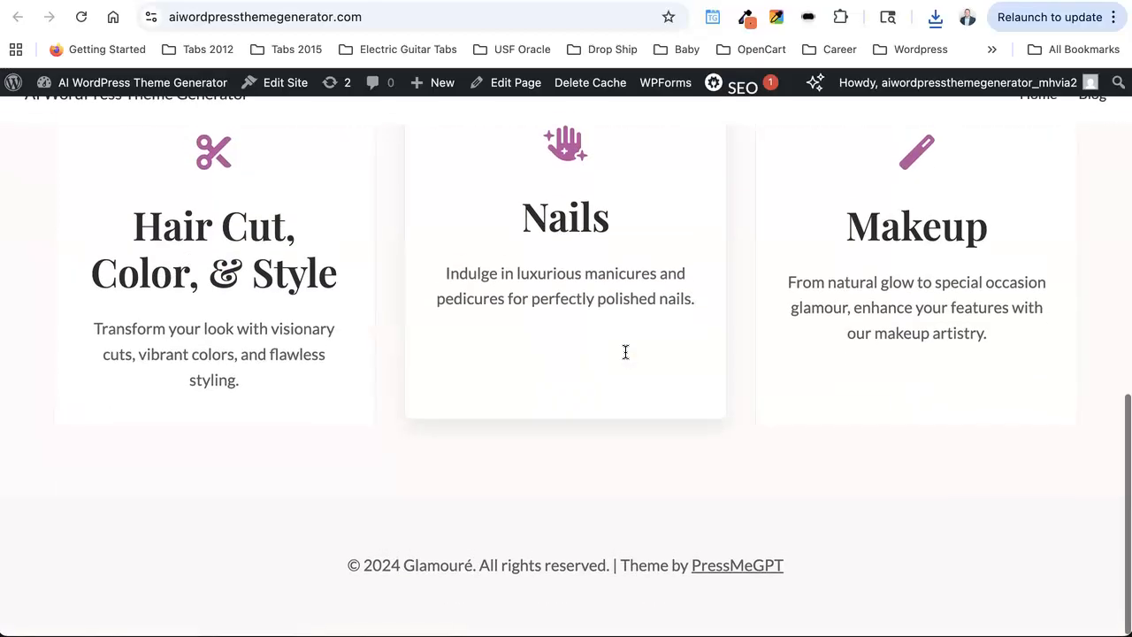
scroll(625, 352, "up", 10)
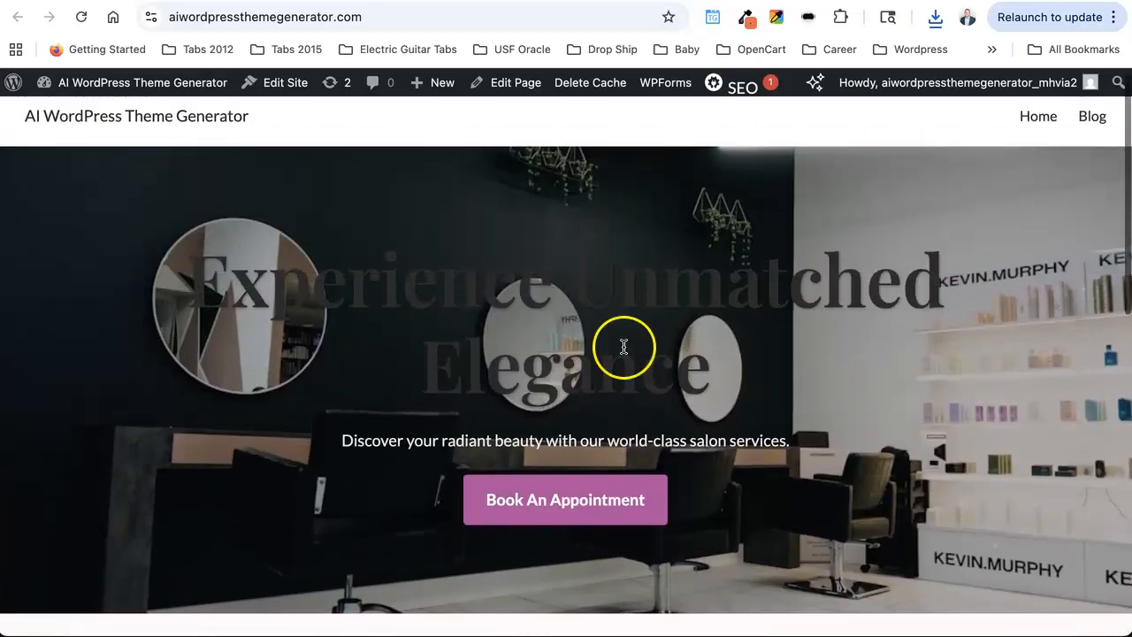
triple_click(476, 302)
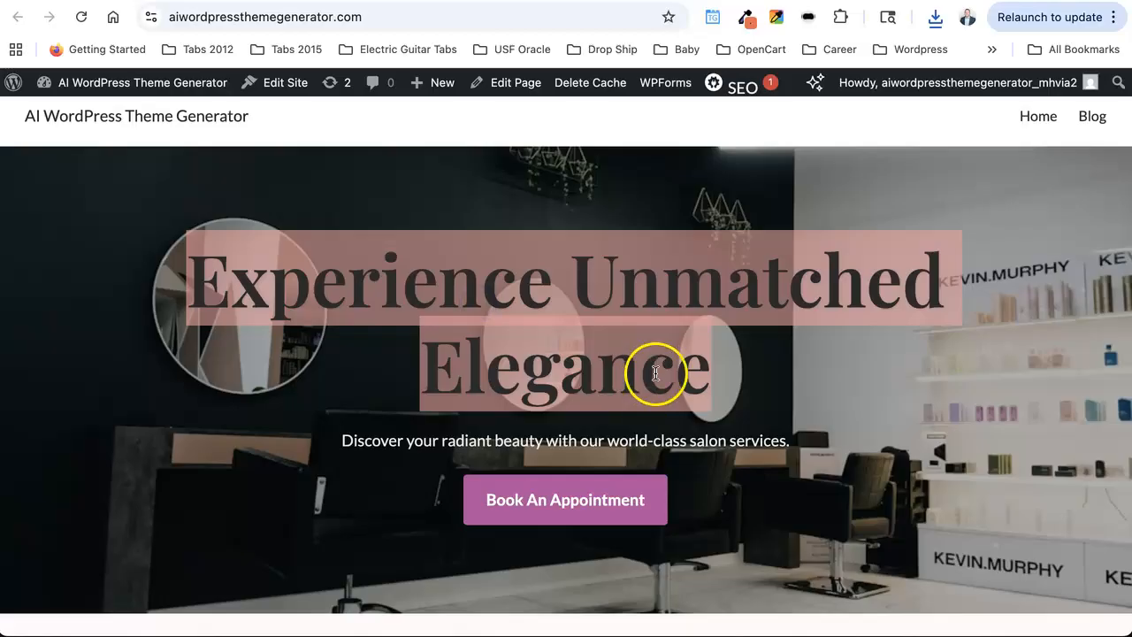
scroll(652, 354, "up", 1)
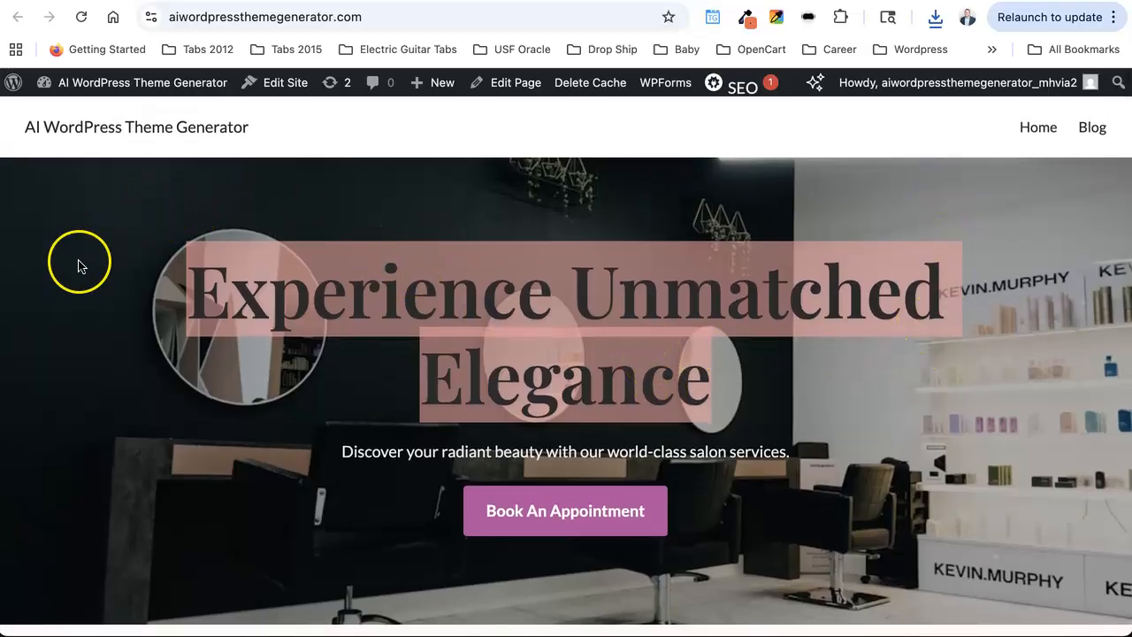
scroll(79, 258, "down", 15)
scroll(79, 263, "up", 15)
scroll(79, 266, "down", 1)
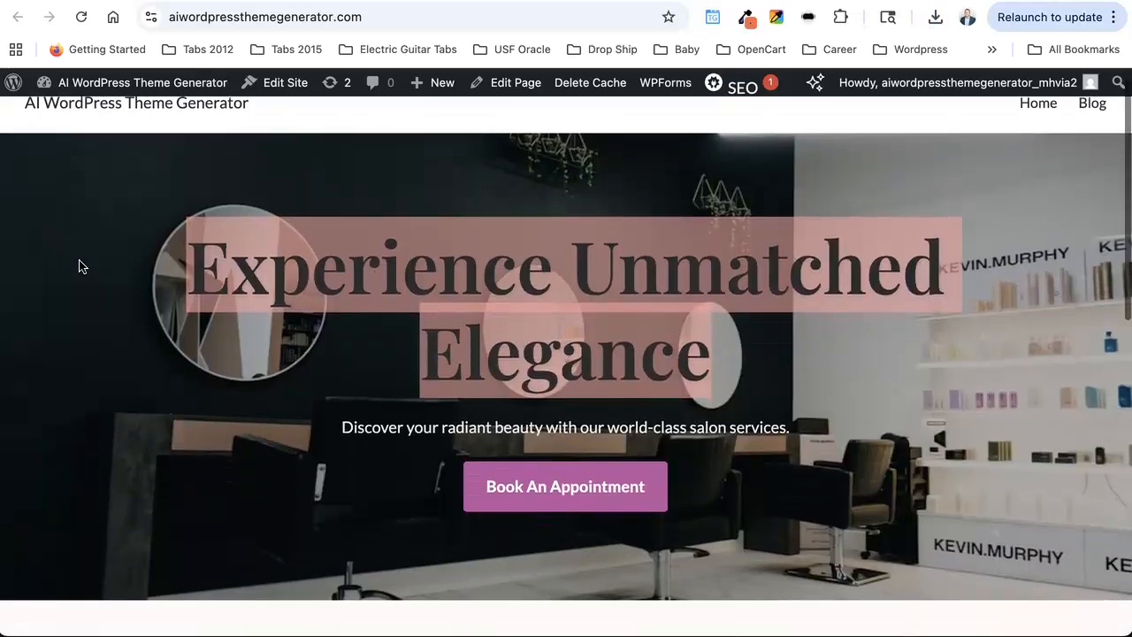
scroll(189, 351, "down", 1)
scroll(189, 351, "up", 1)
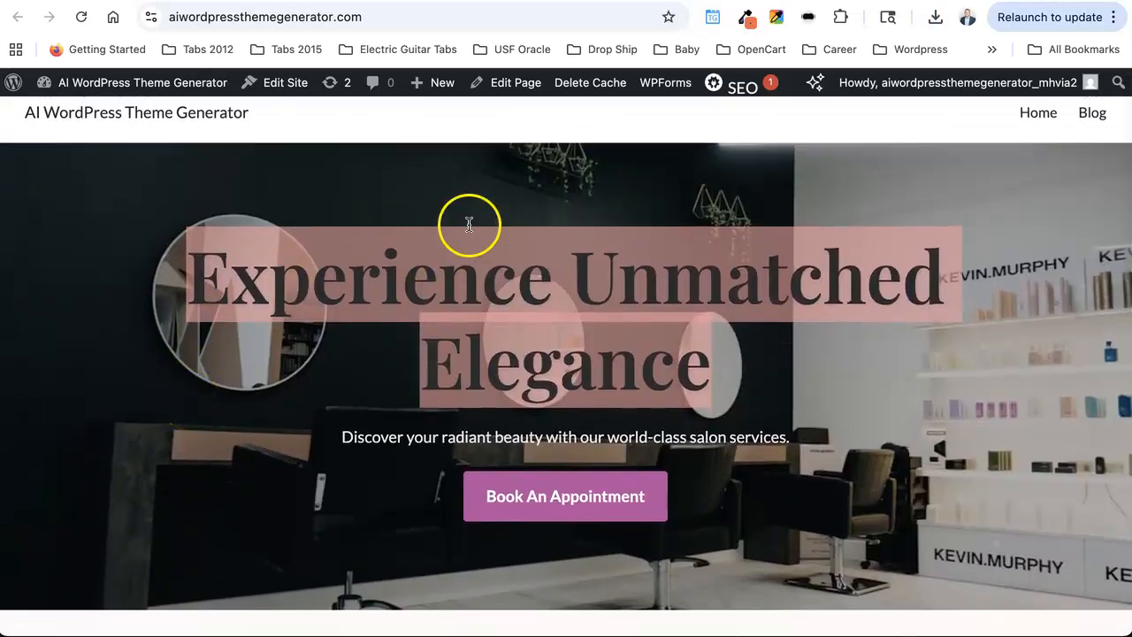
Step: Open the homepage's Front Page template in the site editor and return to the list of all templates
left_click(279, 93)
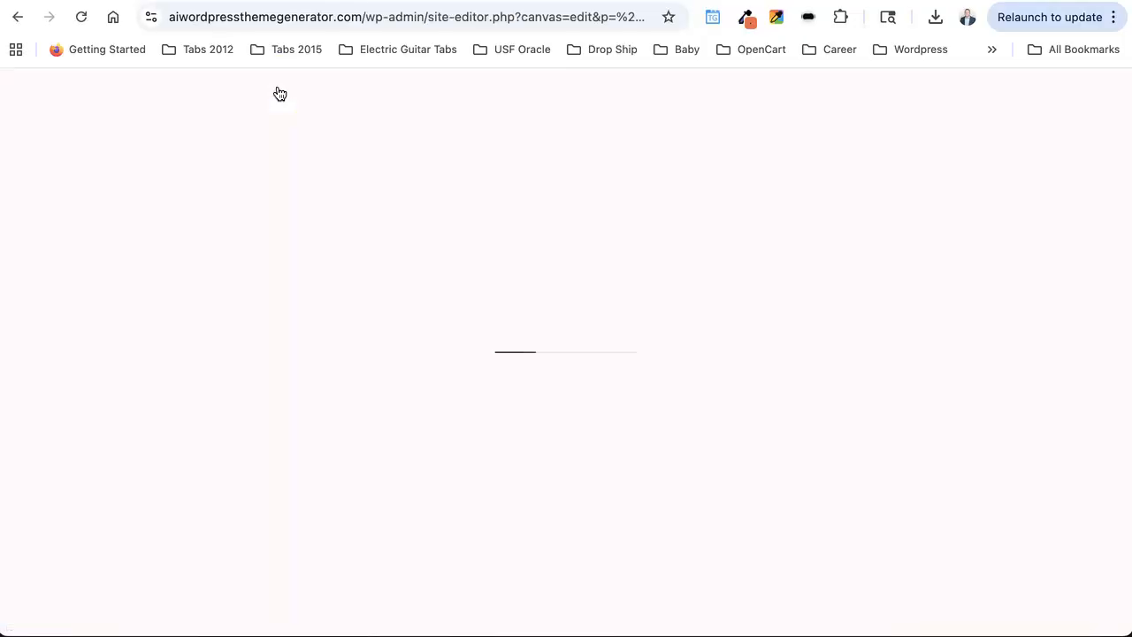
left_click(310, 367)
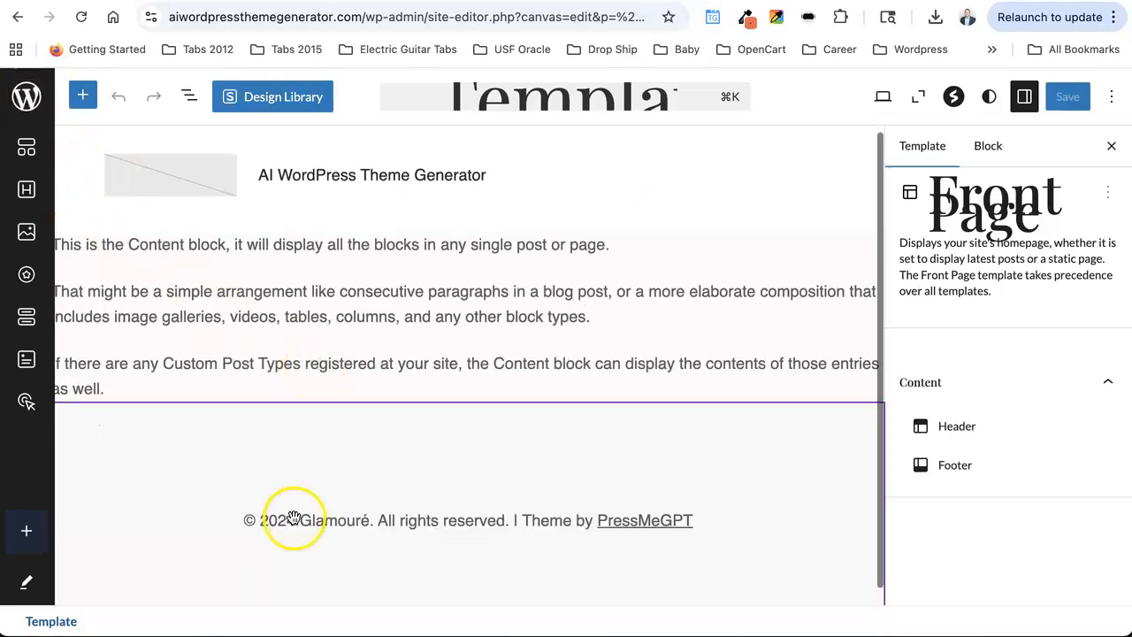
scroll(294, 517, "down", 1)
scroll(348, 452, "up", 1)
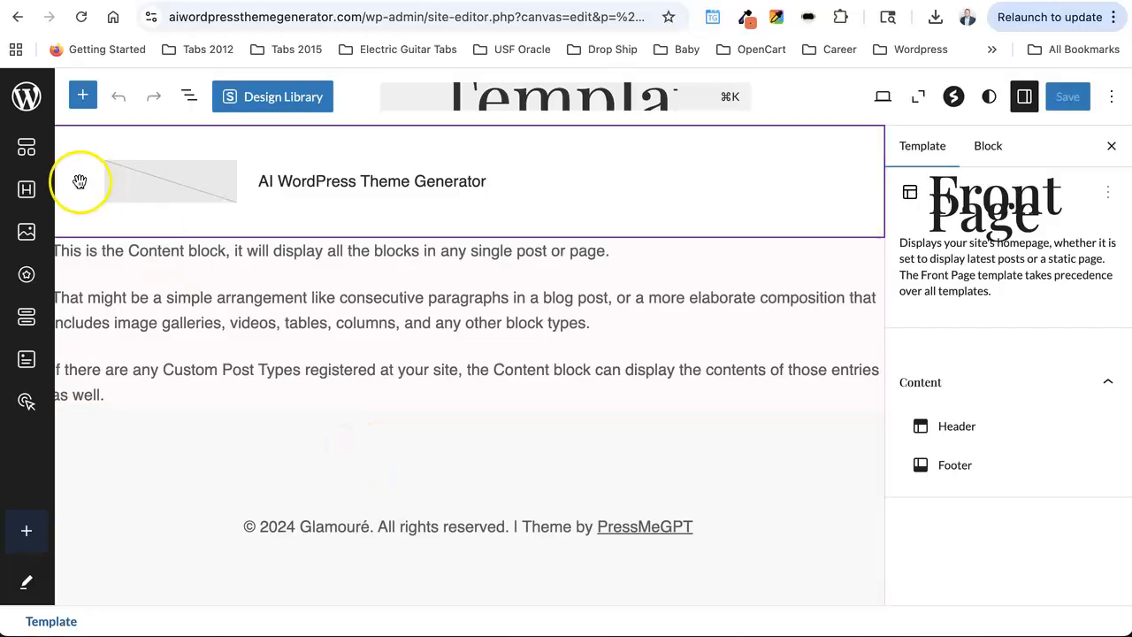
left_click(27, 103)
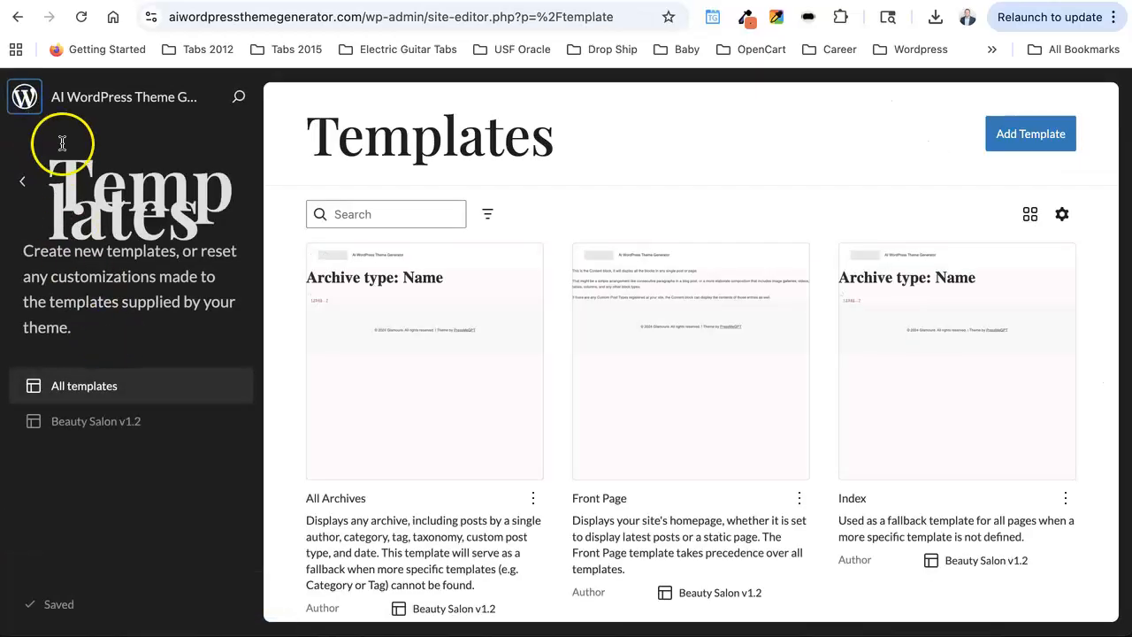
Step: Filter the templates to those of Beauty Salon v1.2, look through them, and open the theme's patterns
left_click(80, 420)
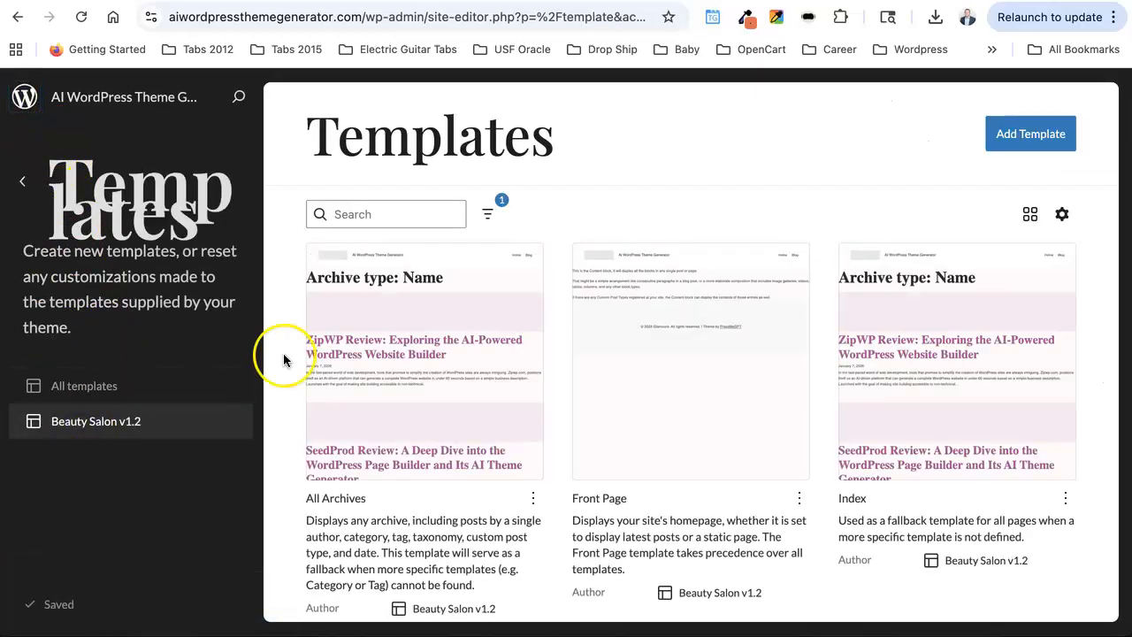
scroll(399, 392, "down", 4)
left_click(25, 195)
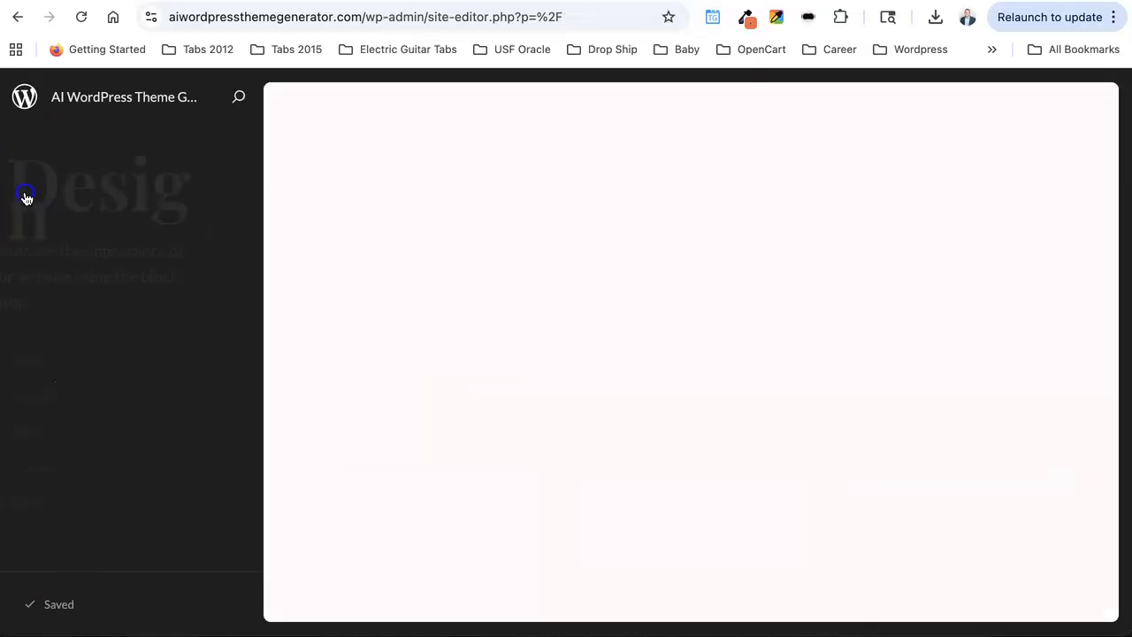
left_click(105, 502)
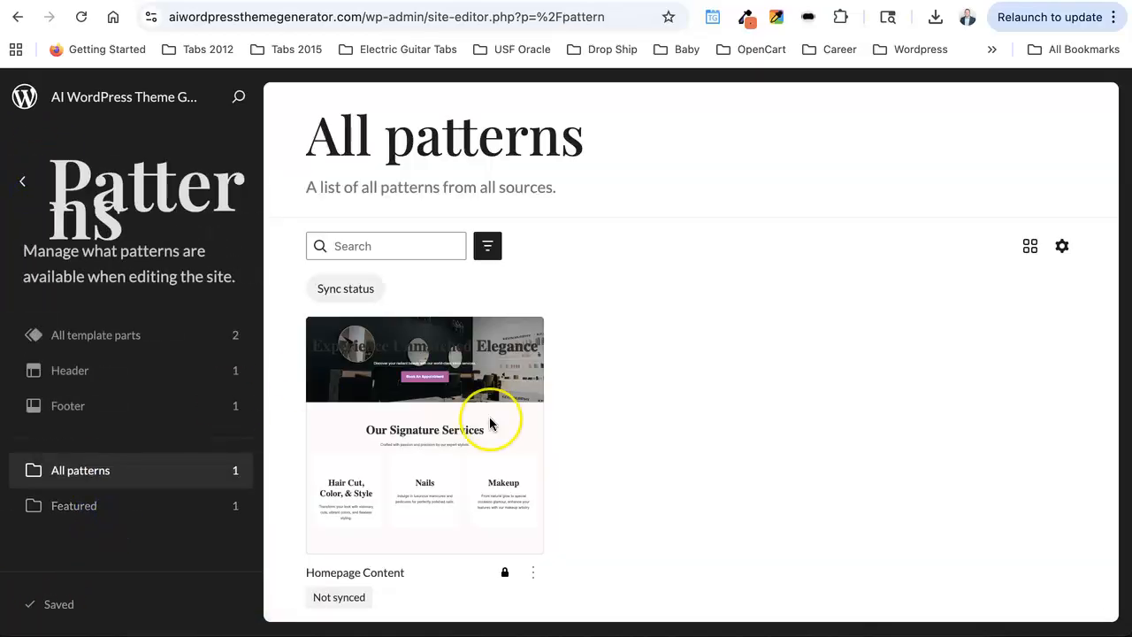
Step: Open the Header template part in the editor, browse the Spectra blocks available for it, and return to the template parts
left_click(113, 377)
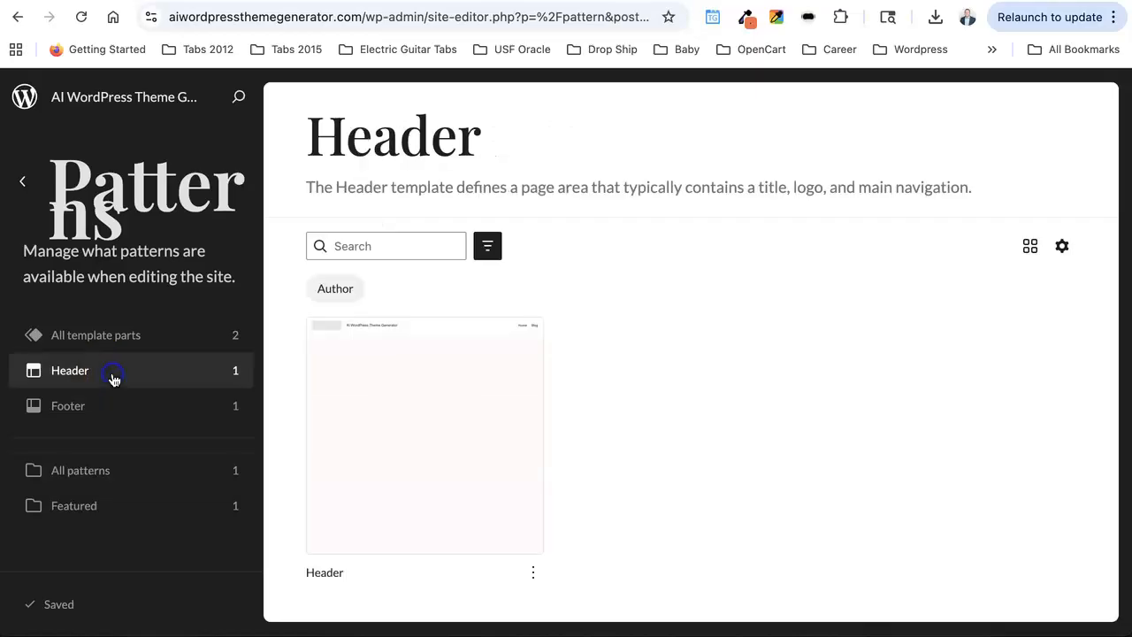
left_click(448, 408)
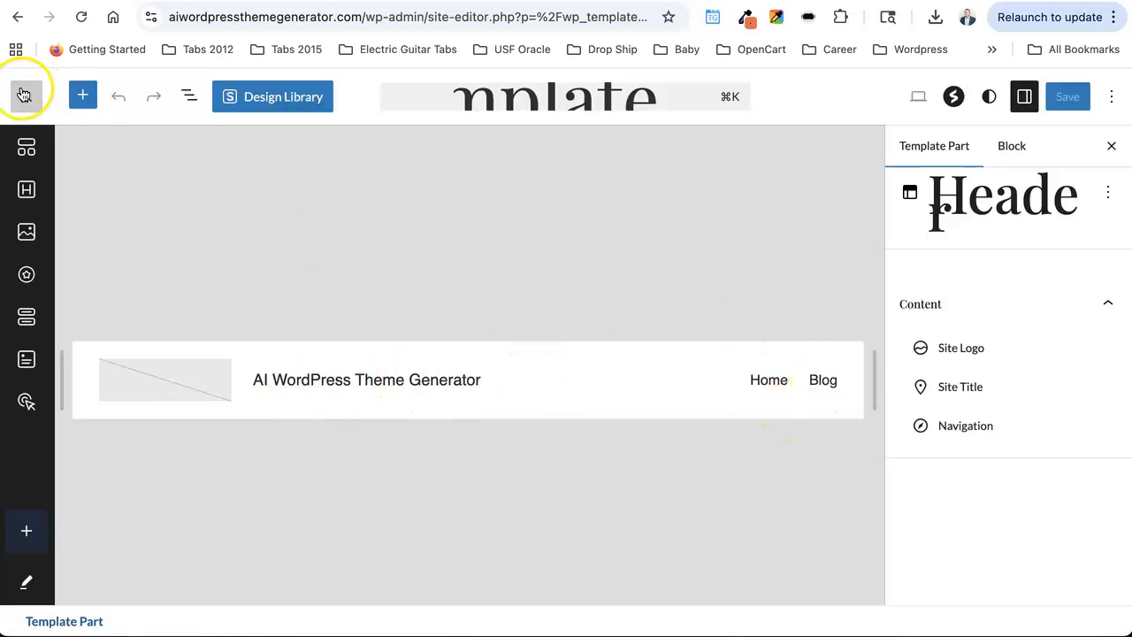
left_click(74, 94)
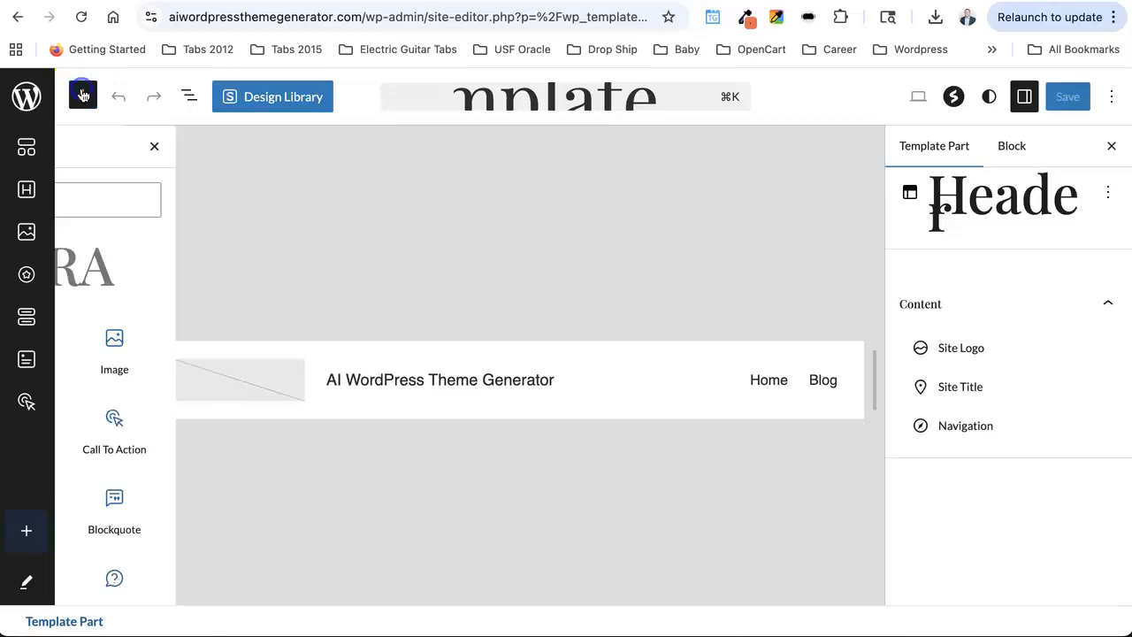
scroll(137, 442, "down", 1)
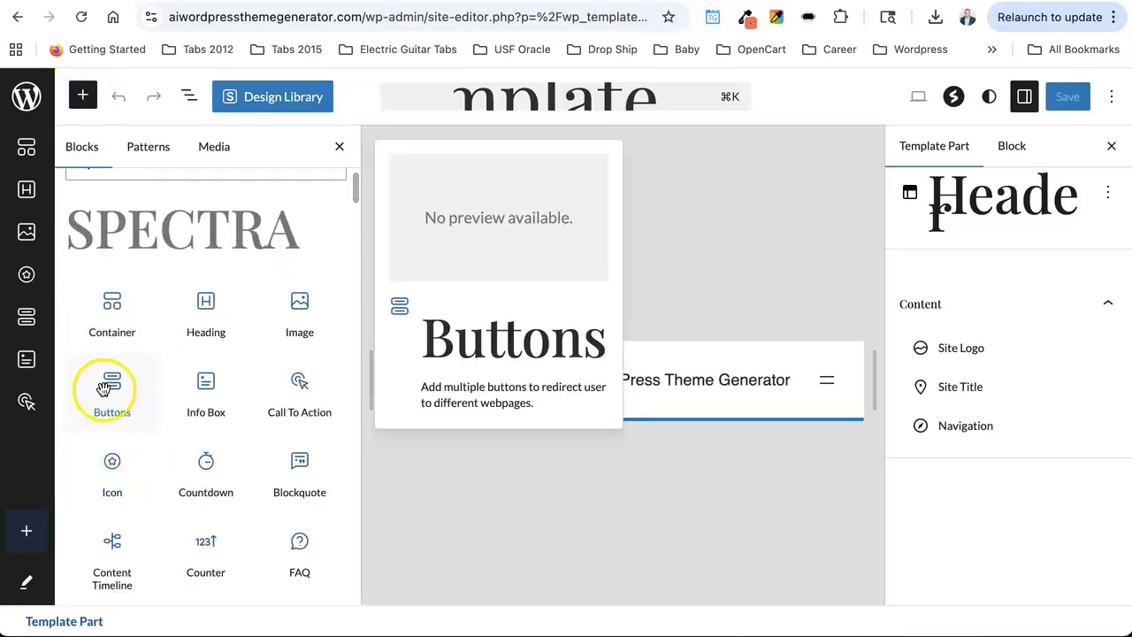
left_click(31, 96)
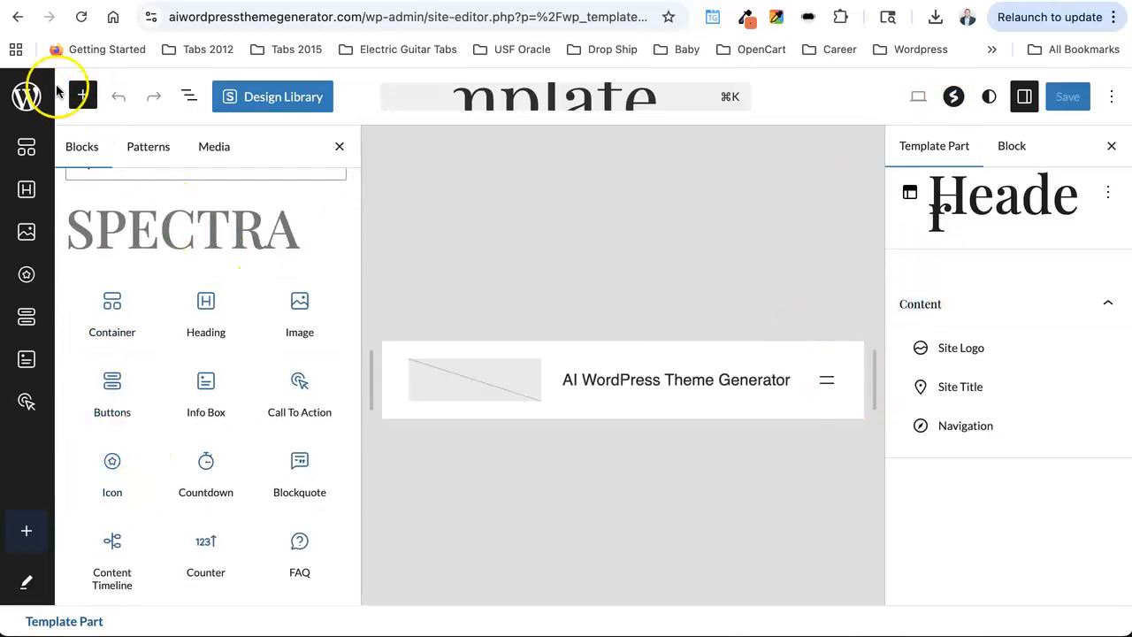
Step: Open the Footer template part to examine its contents and exit the site editor to the WordPress dashboard
left_click(690, 399)
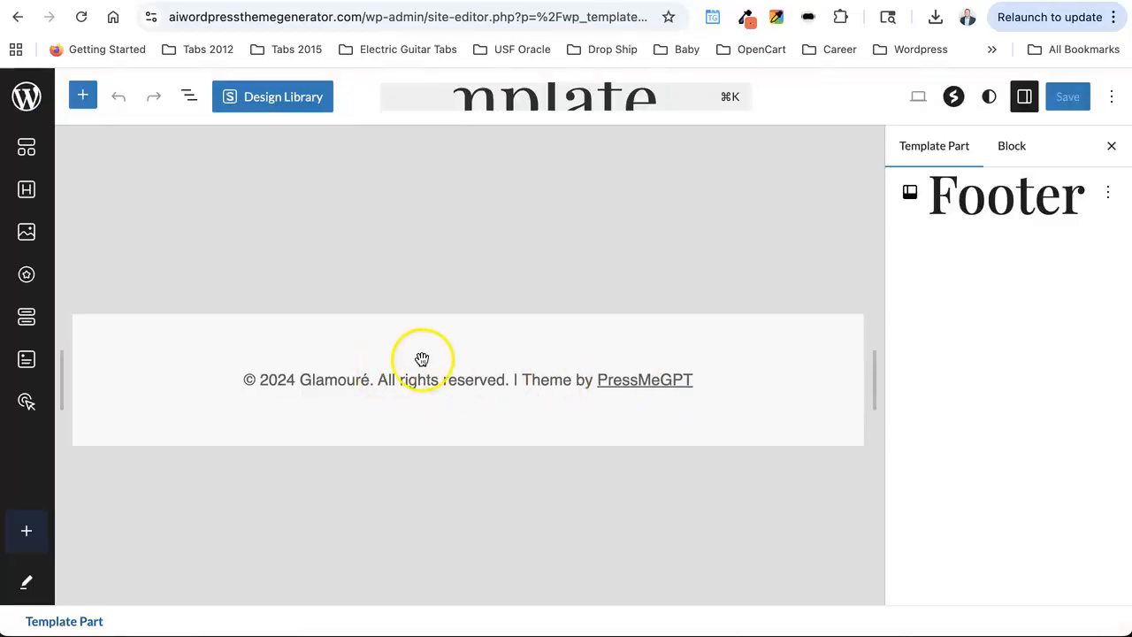
left_click(25, 95)
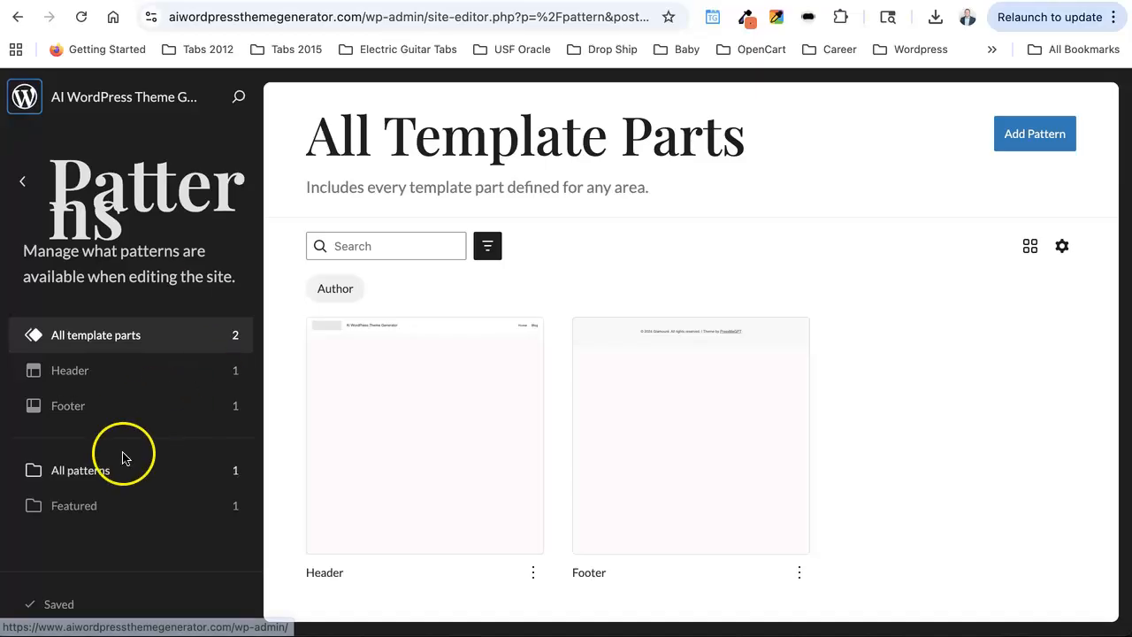
left_click(19, 186)
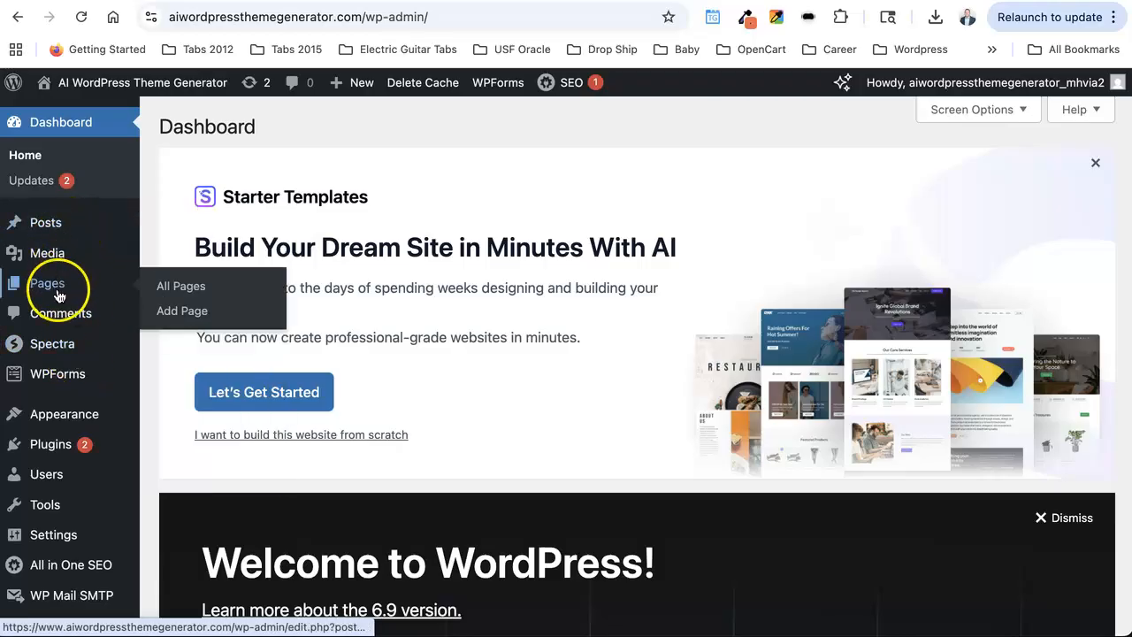
Step: Open the Home front page for editing from the list of all pages
left_click(190, 293)
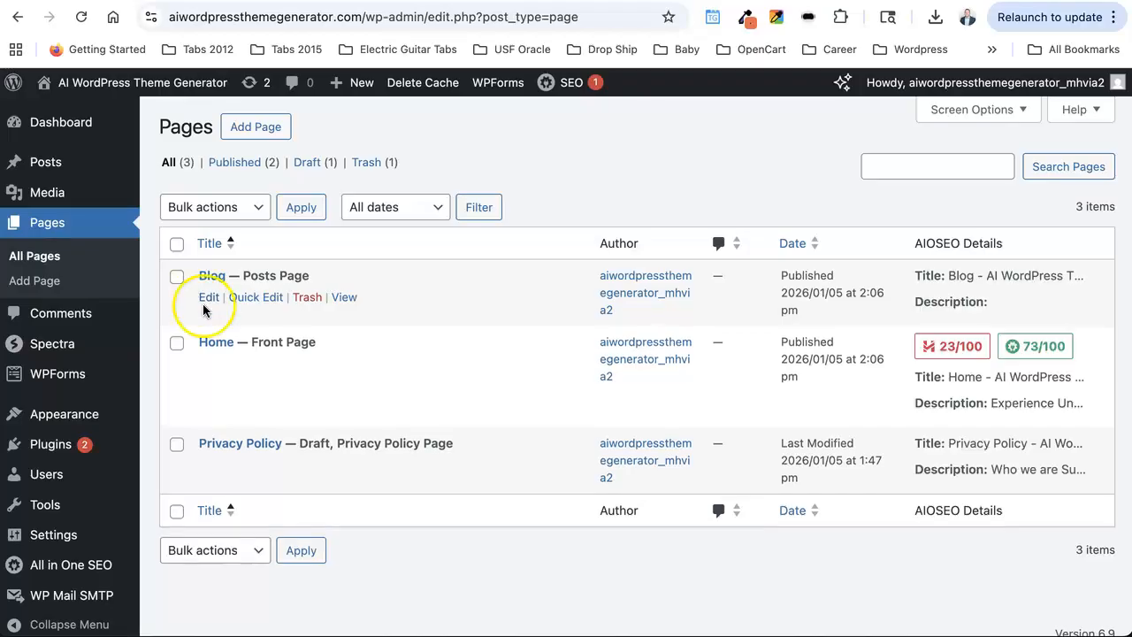
left_click(211, 367)
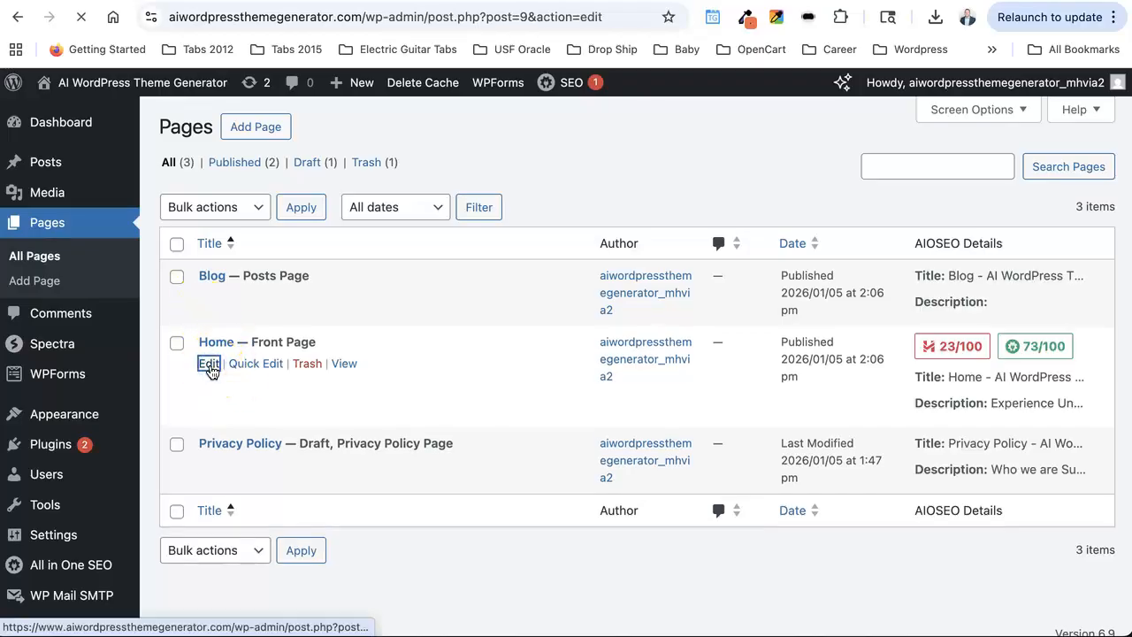
scroll(212, 372, "down", 10)
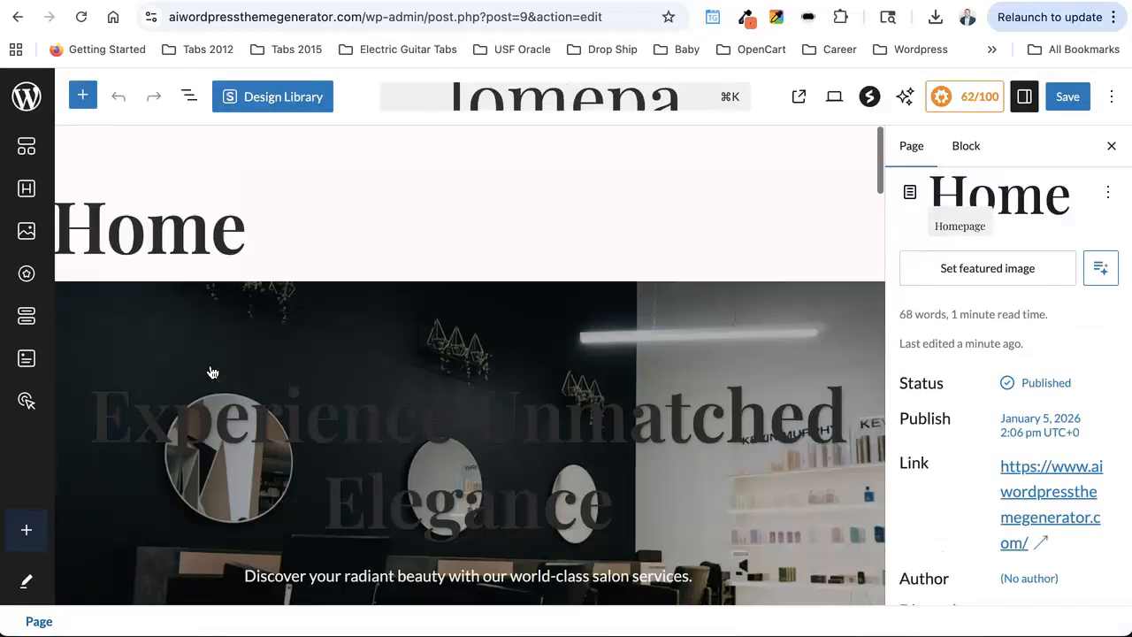
Step: Highlight the hero heading "Experience Unmatched Elegance" with the theme's Background text color #FFFAFA and review it over the hero image
scroll(212, 372, "down", 2)
left_click(271, 278)
triple_click(271, 279)
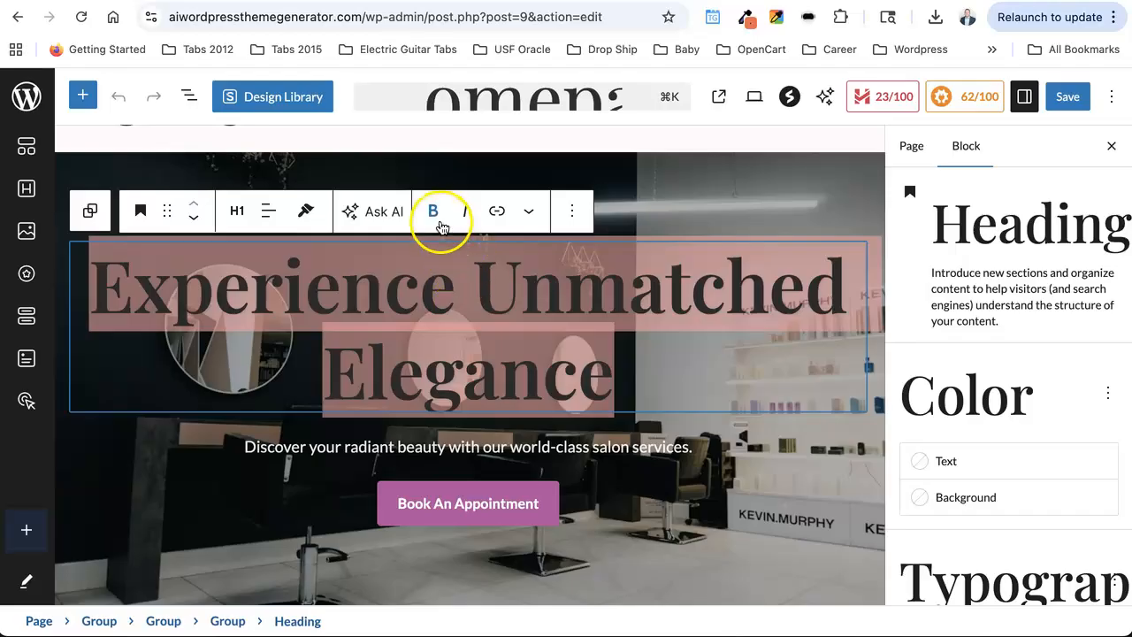
left_click(307, 213)
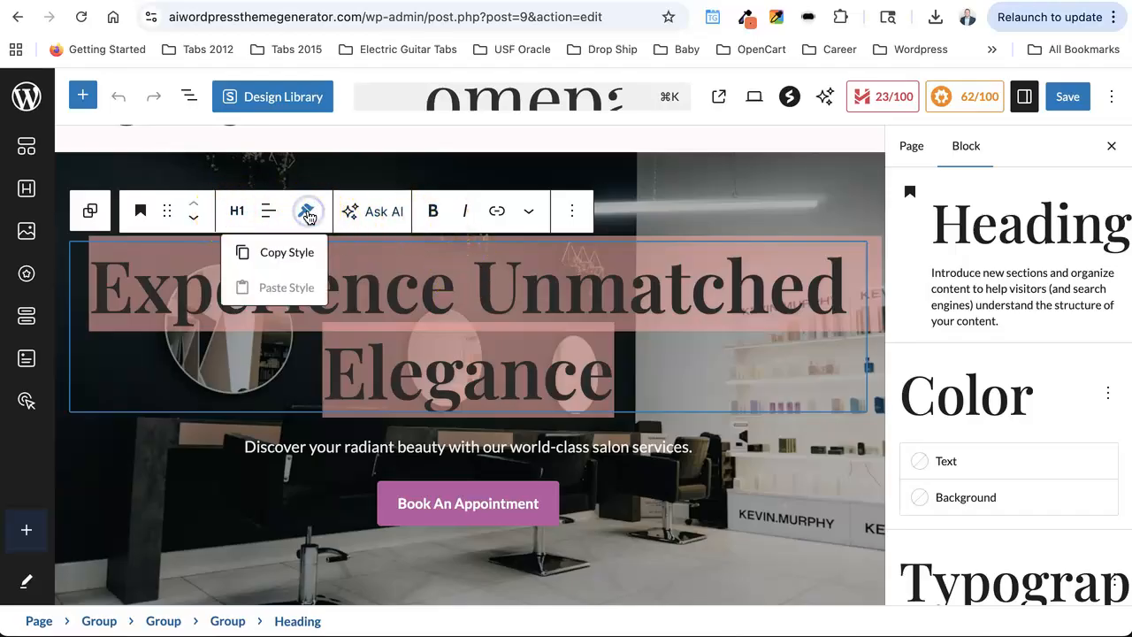
left_click(529, 212)
left_click(568, 310)
scroll(248, 475, "down", 3)
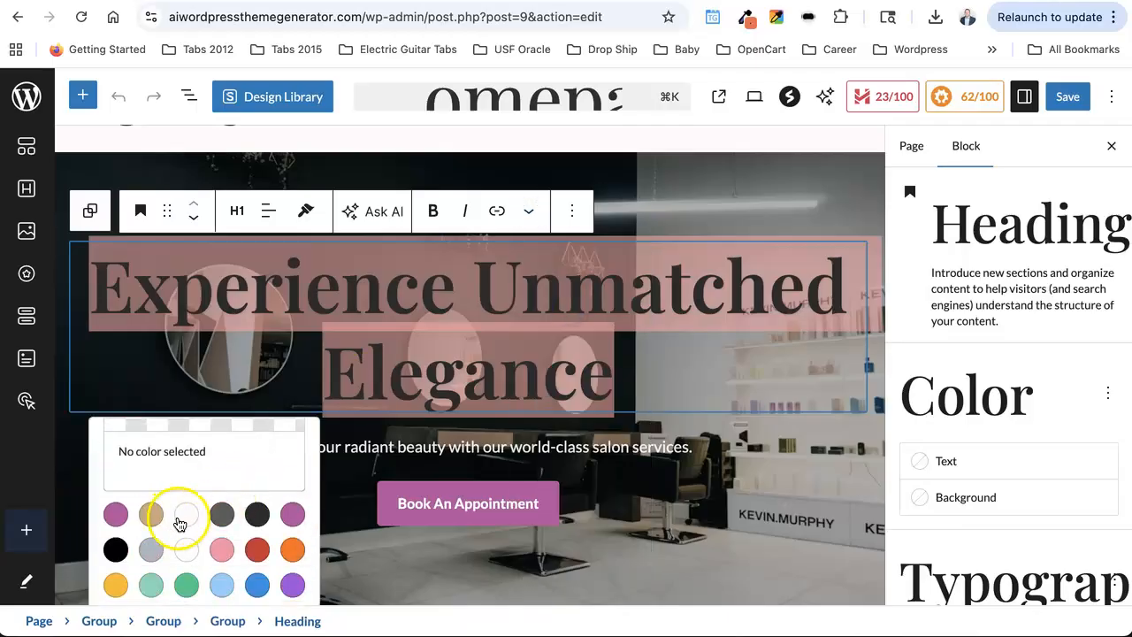
left_click(184, 522)
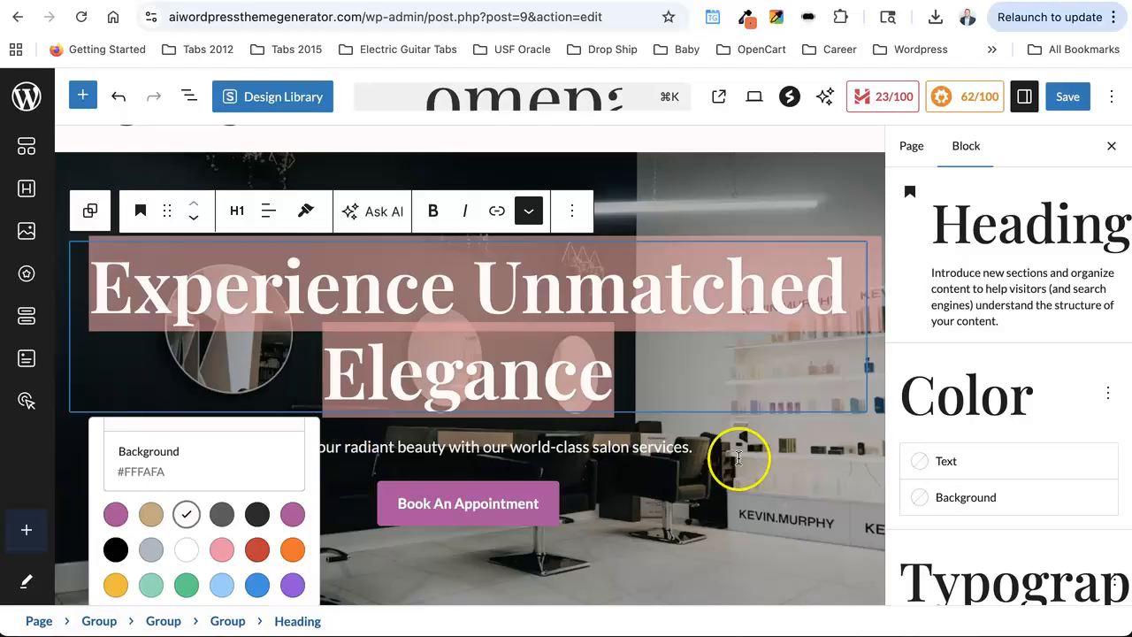
left_click(717, 518)
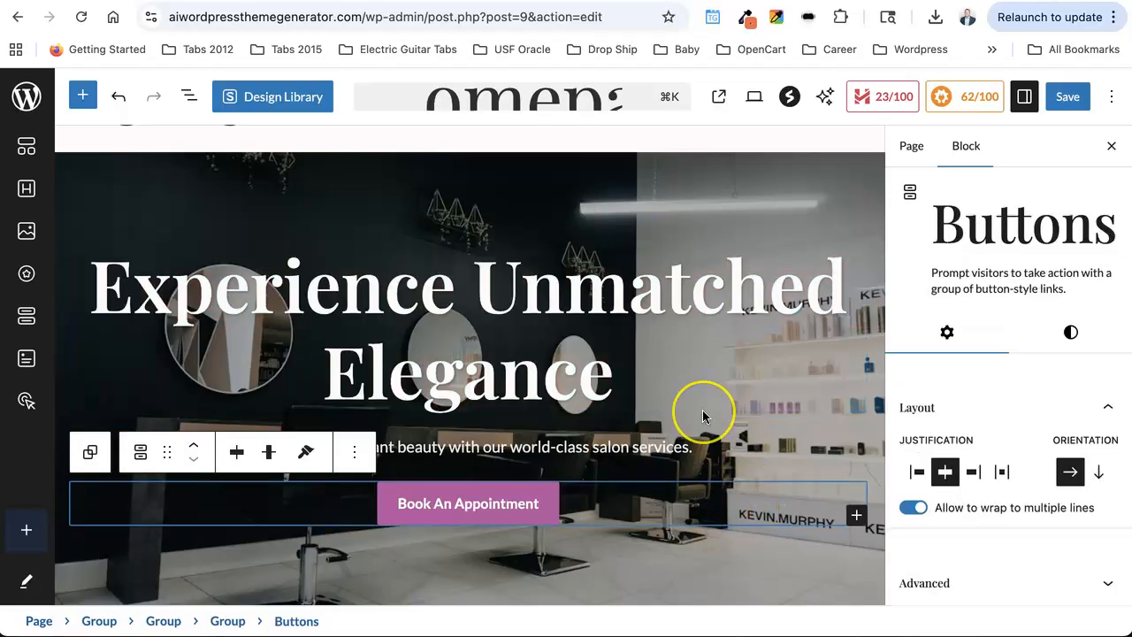
scroll(704, 417, "up", 2)
scroll(704, 417, "down", 3)
scroll(703, 416, "up", 3)
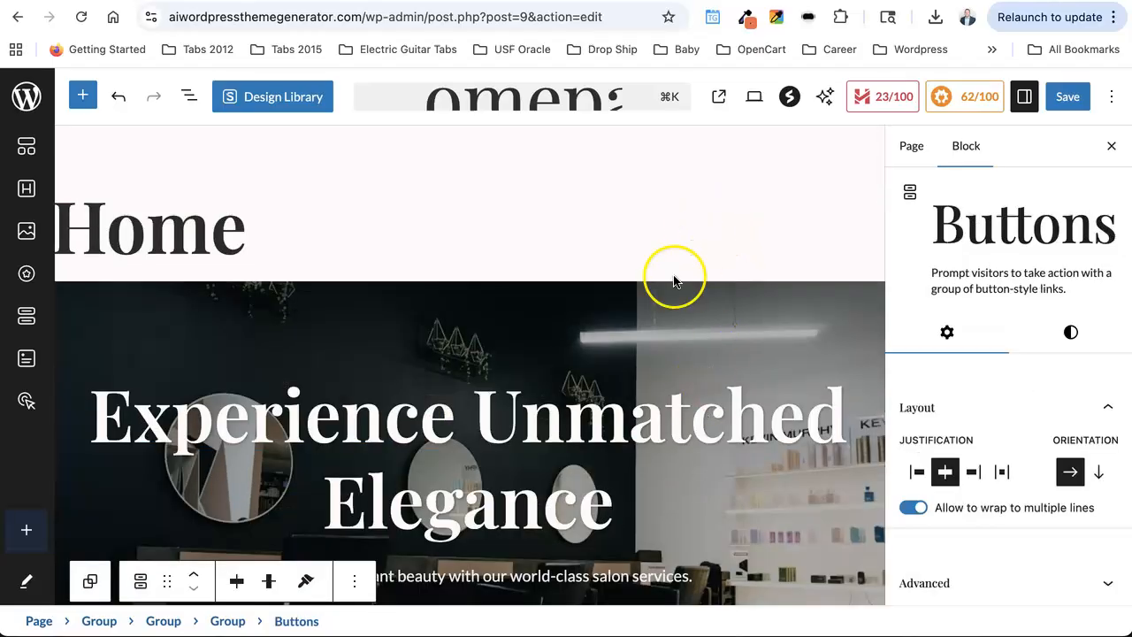